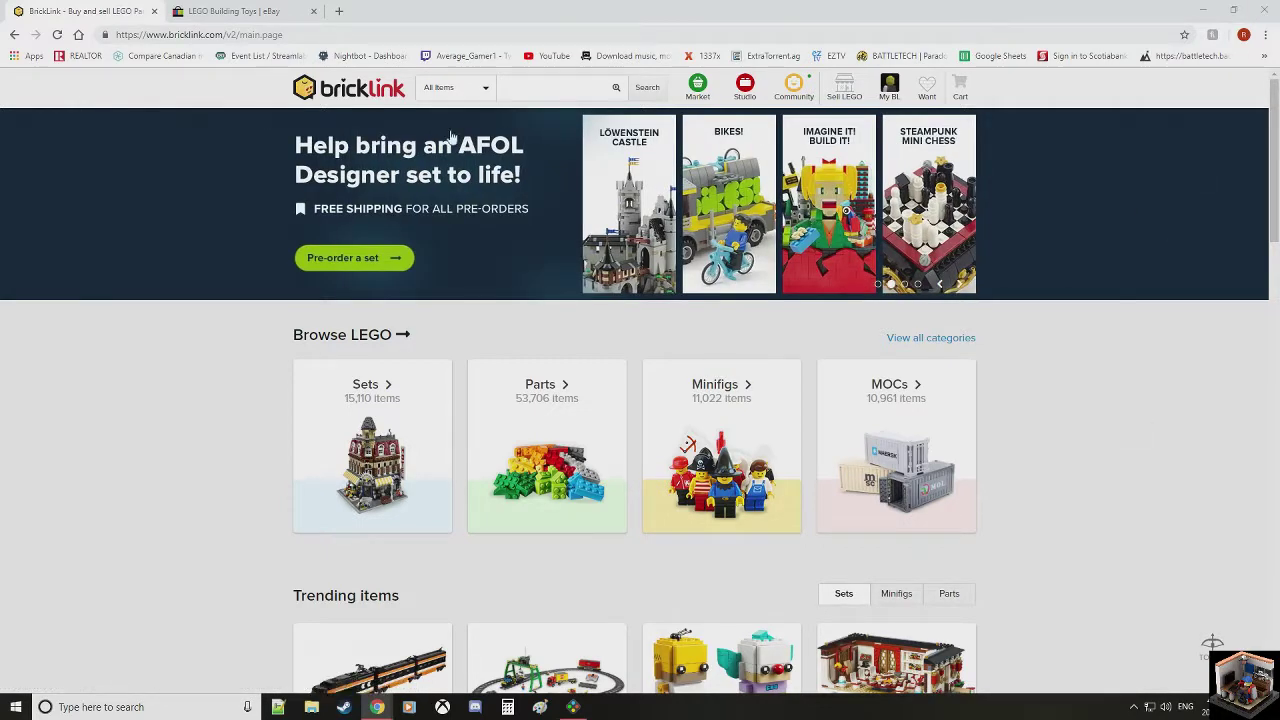
Step: Switch to the eBay LEGO Building Toys page and view the Super Star Destroyer box image in the separate Google Images window
click(266, 11)
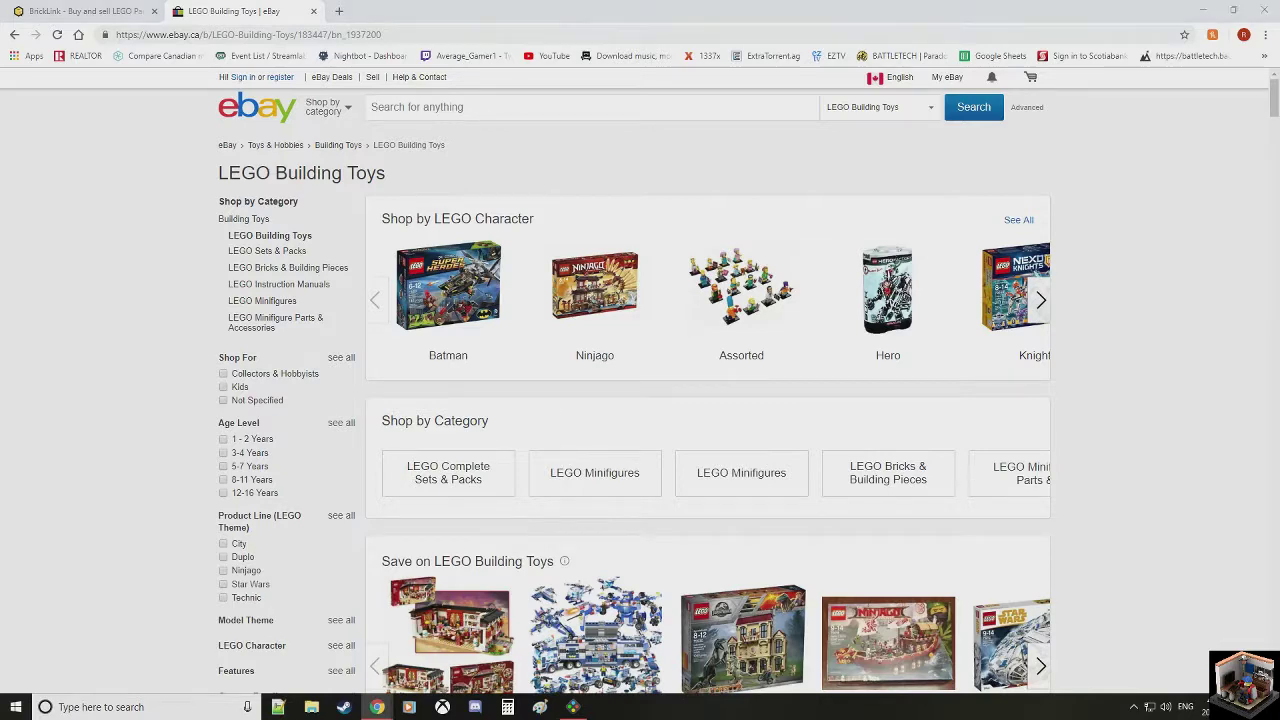
key(alt+Tab)
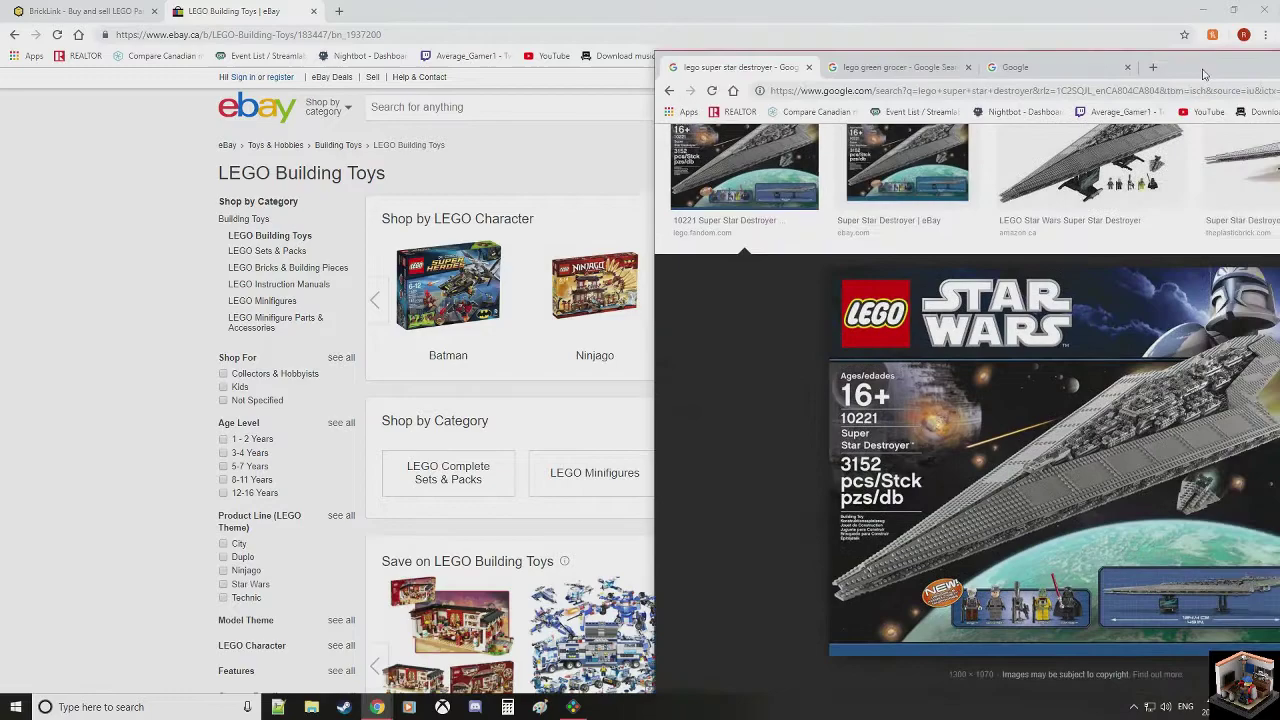
drag(995, 32, 726, 2)
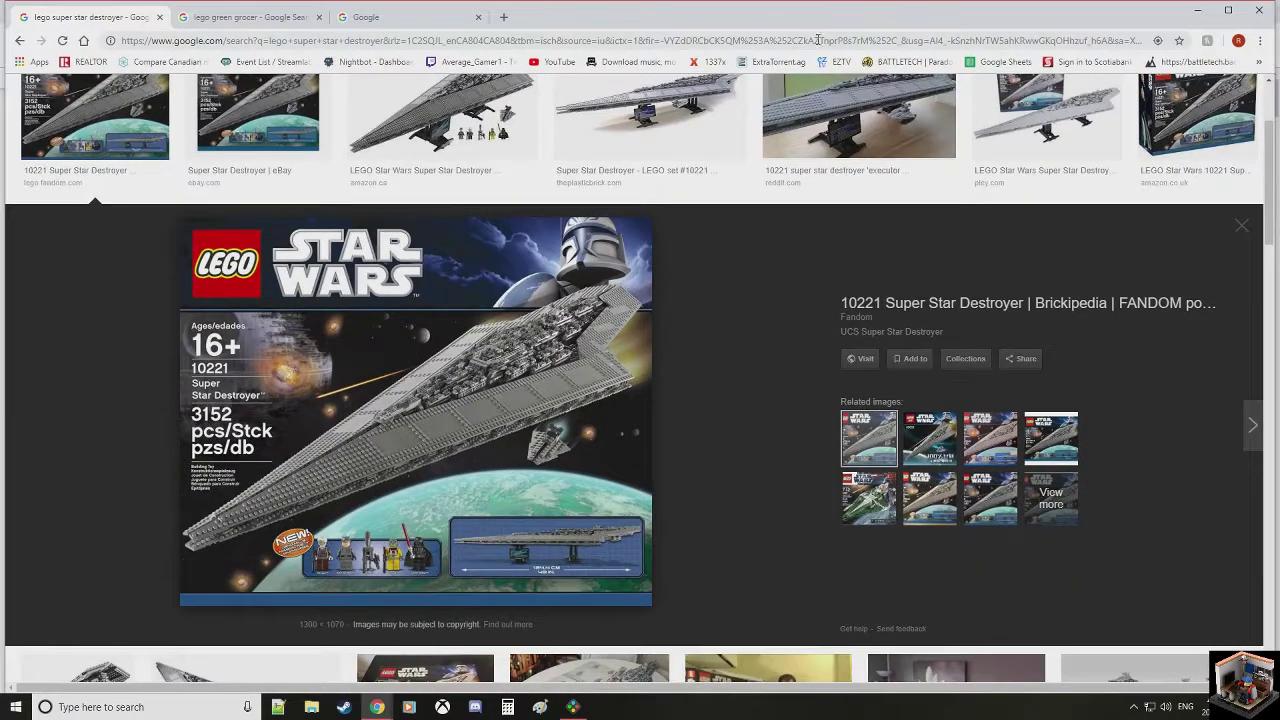
double_click(777, 21)
key(alt+Tab)
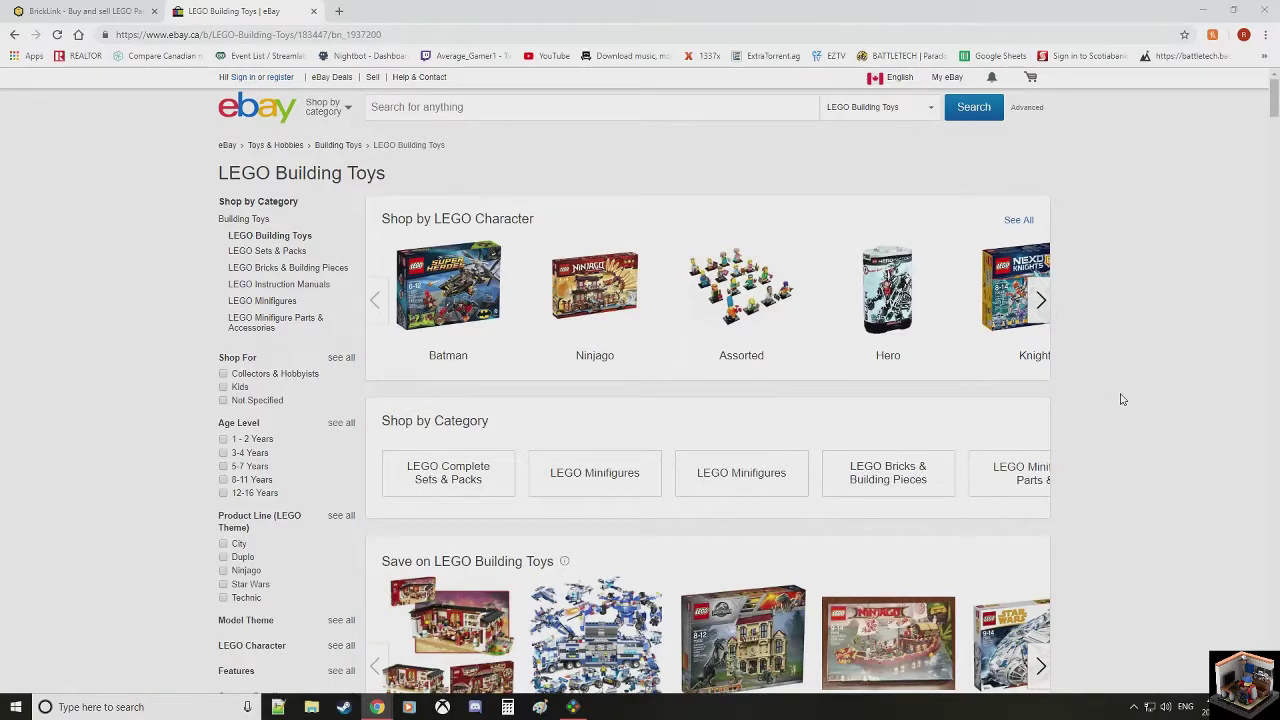
Step: Search eBay for "lego super star destroyer 10221" using the matching search suggestion
click(461, 112)
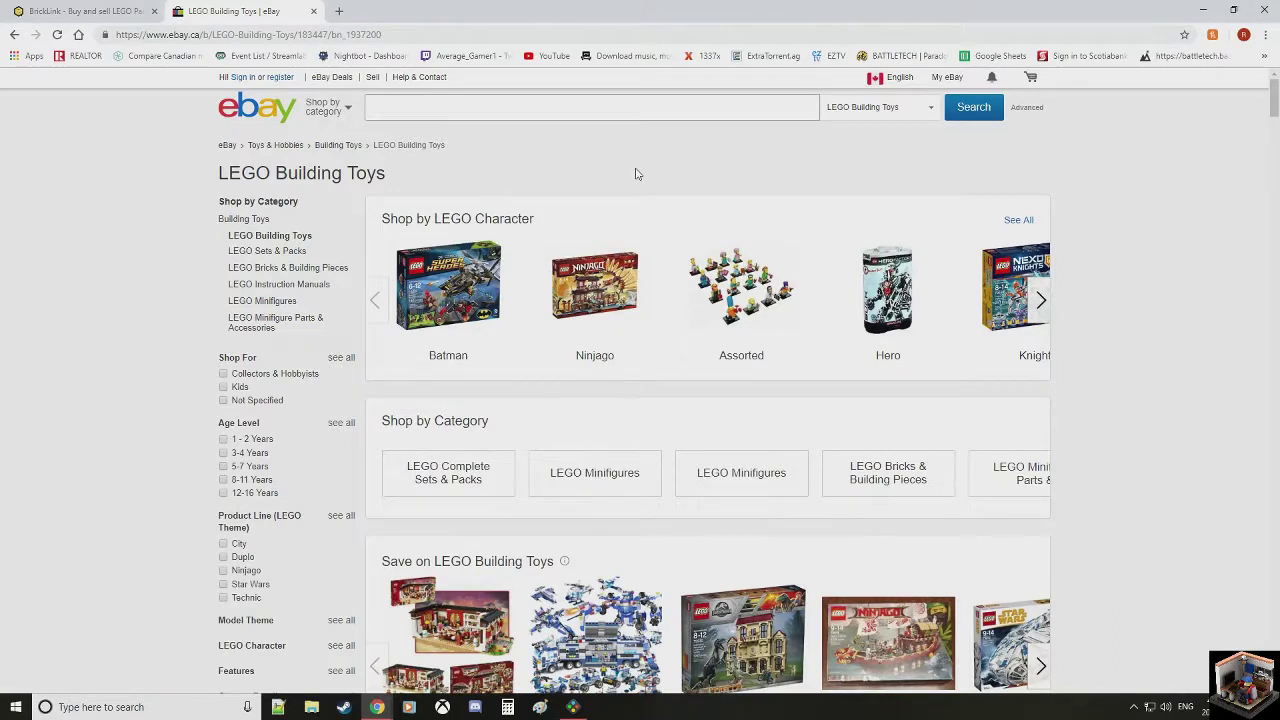
text(lego super star)
key(Down)
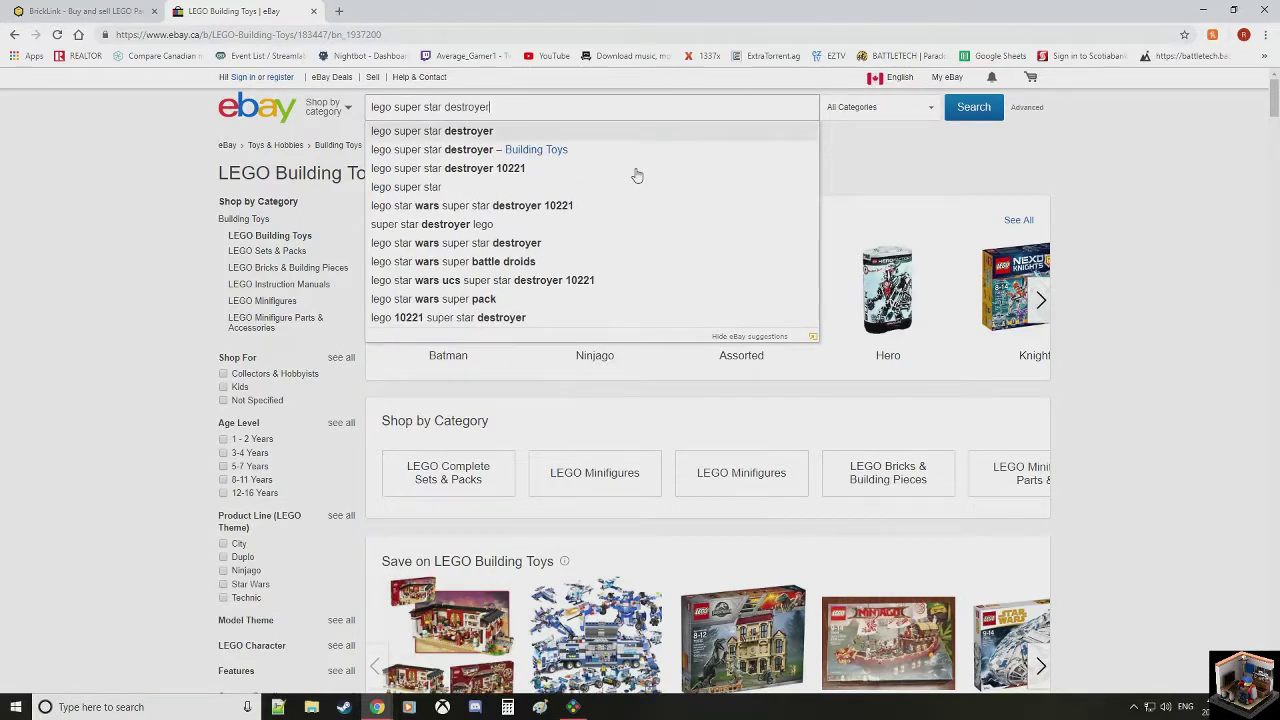
key(Down)
key(Down)
key(Return)
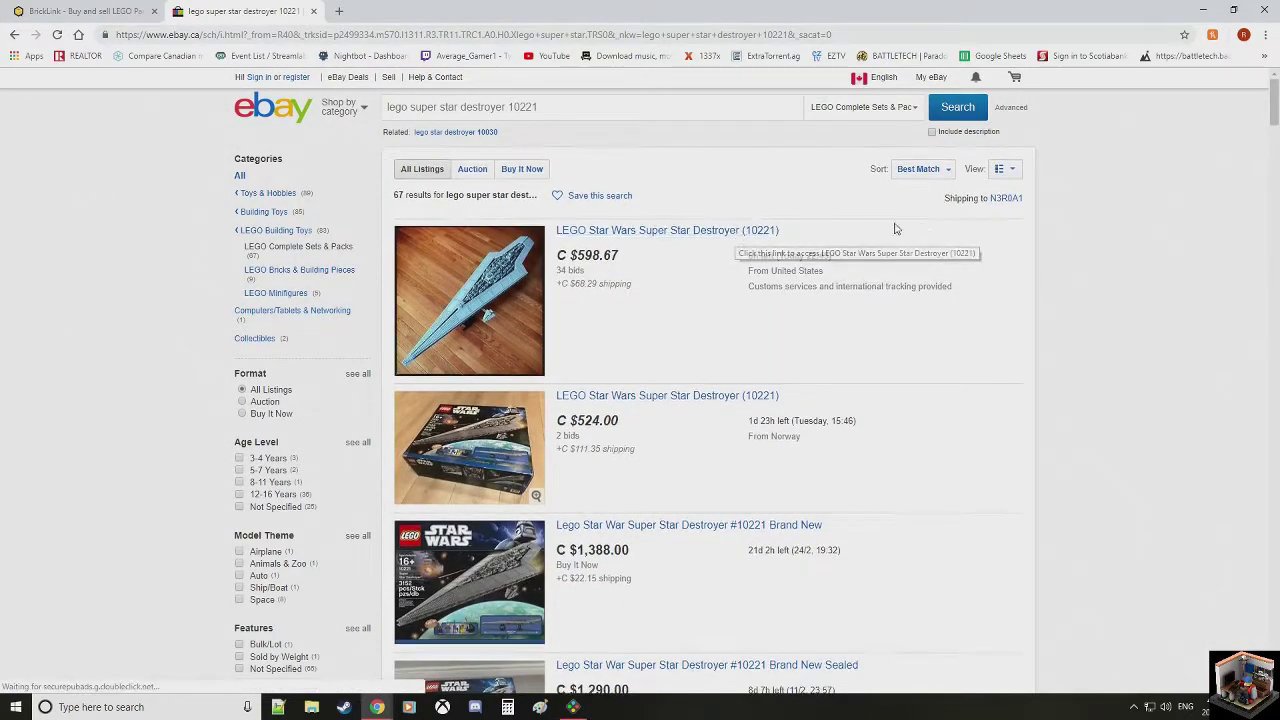
Step: Sort the search results by Price + Shipping: lowest first
click(920, 170)
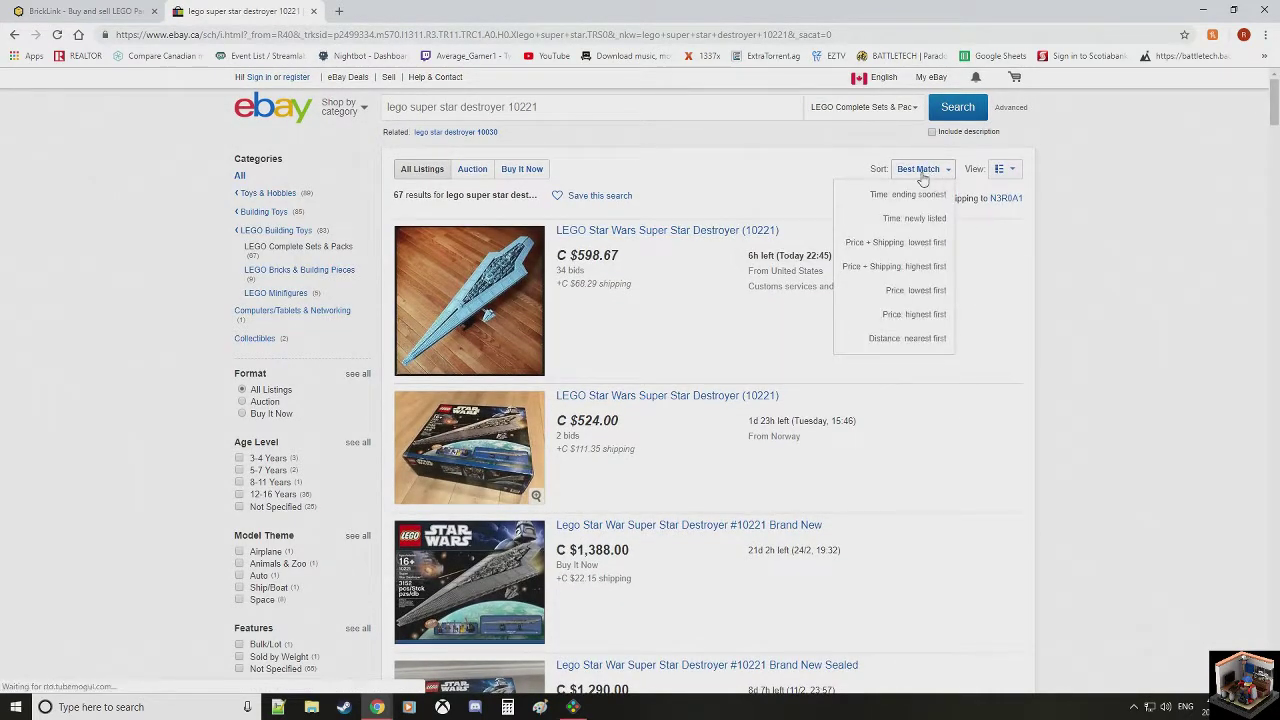
click(919, 242)
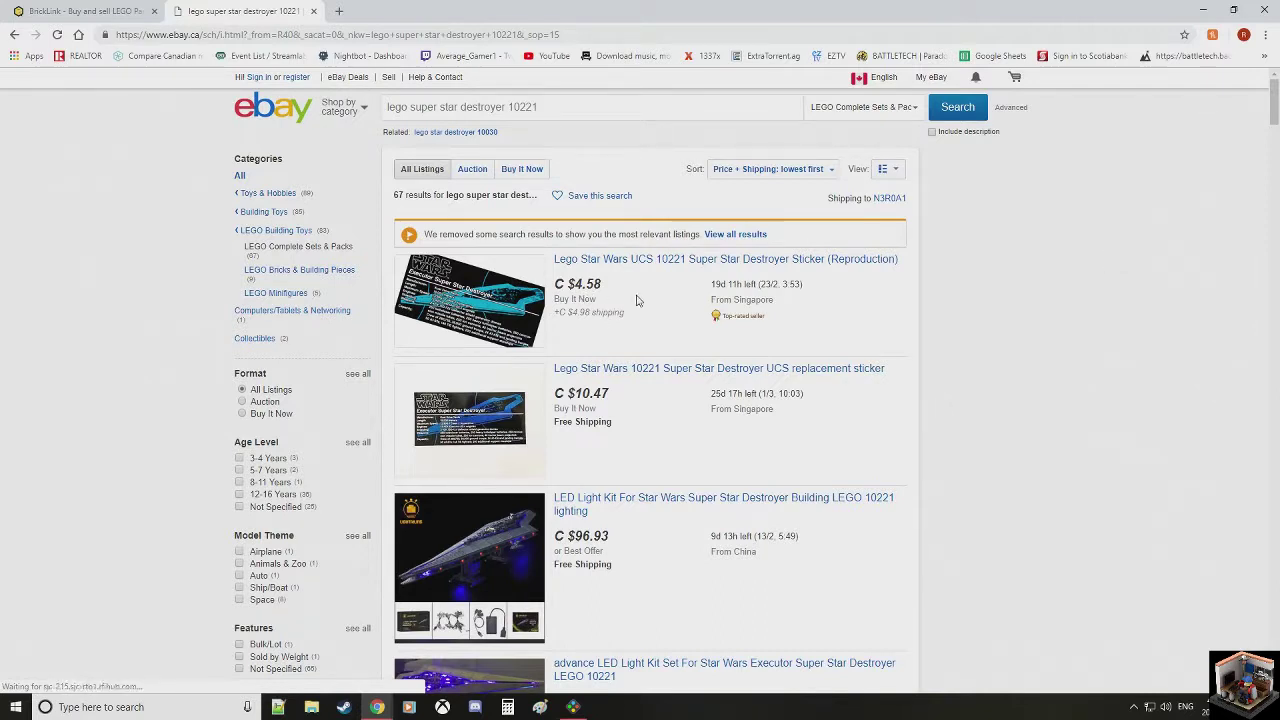
Step: Sort the search results by Best Match and display the listings as a picture grid
mouse_move(820, 170)
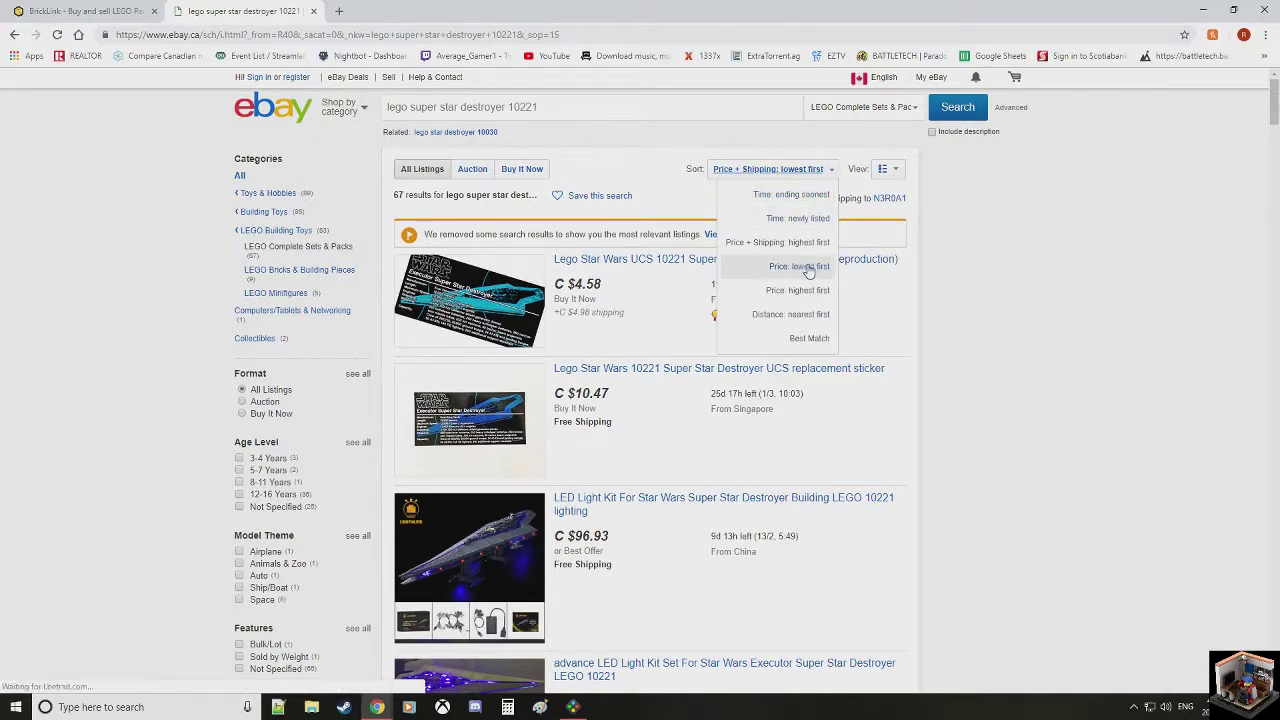
click(810, 338)
click(888, 169)
click(852, 195)
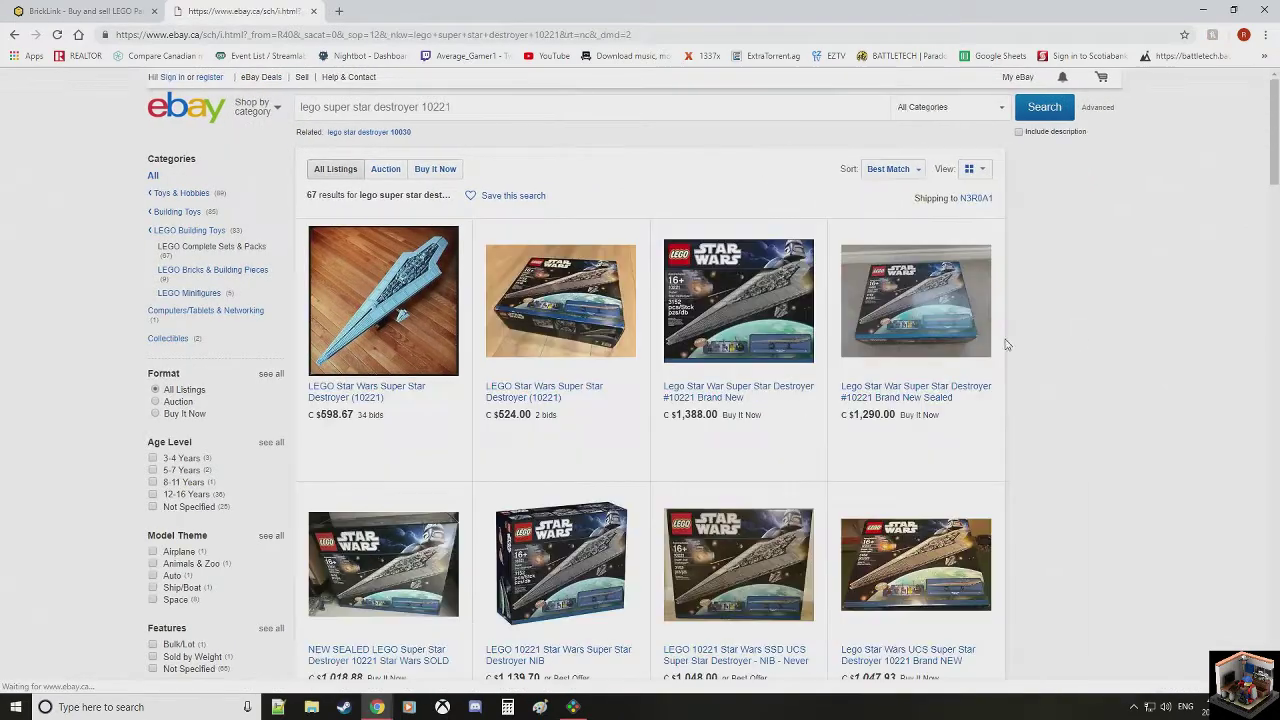
Step: Open the "Lego Star War Super Star Destroyer #10221 Brand New" listing in a new tab and highlight the condition wording in its title
scroll(1105, 387, down, 1)
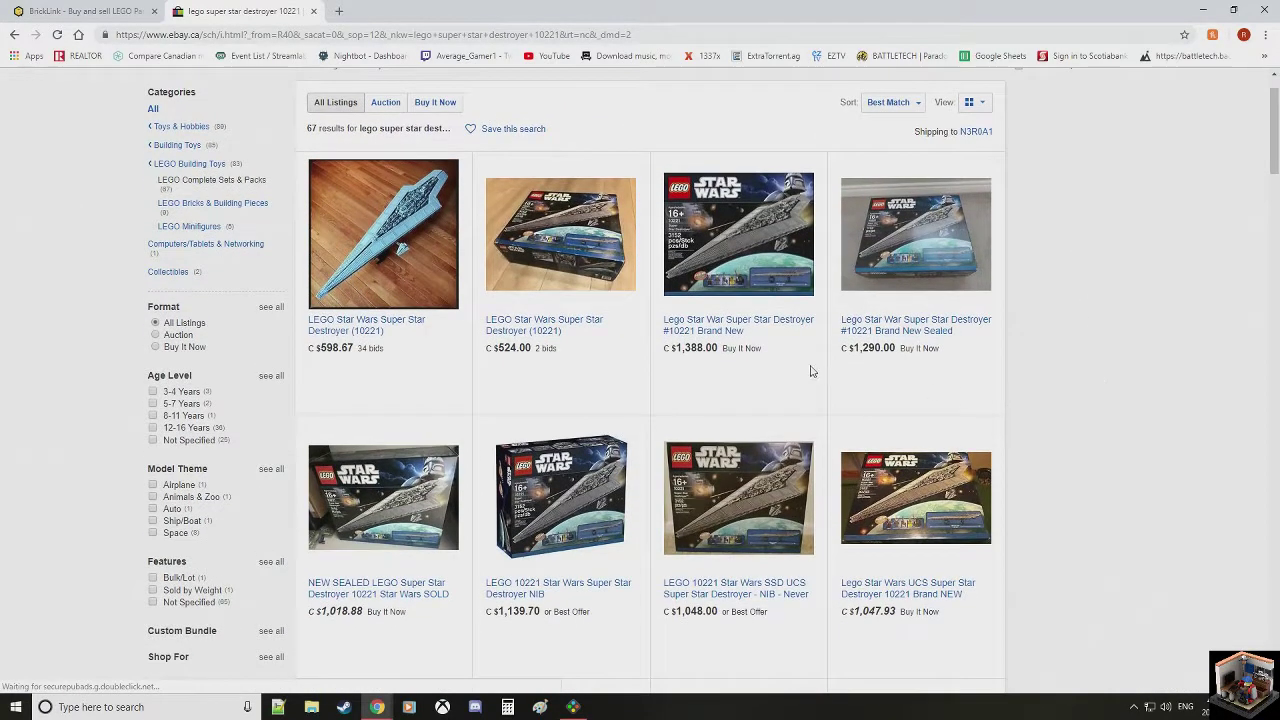
right_click(725, 325)
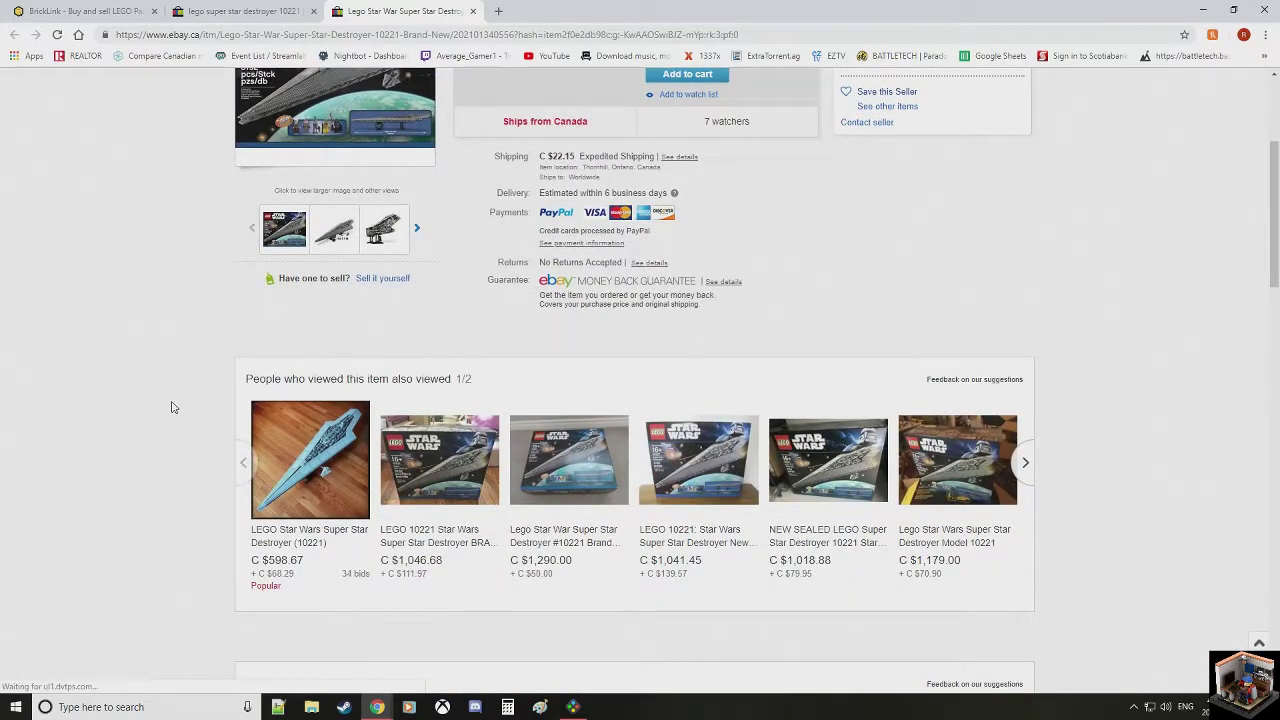
scroll(171, 407, up, 3)
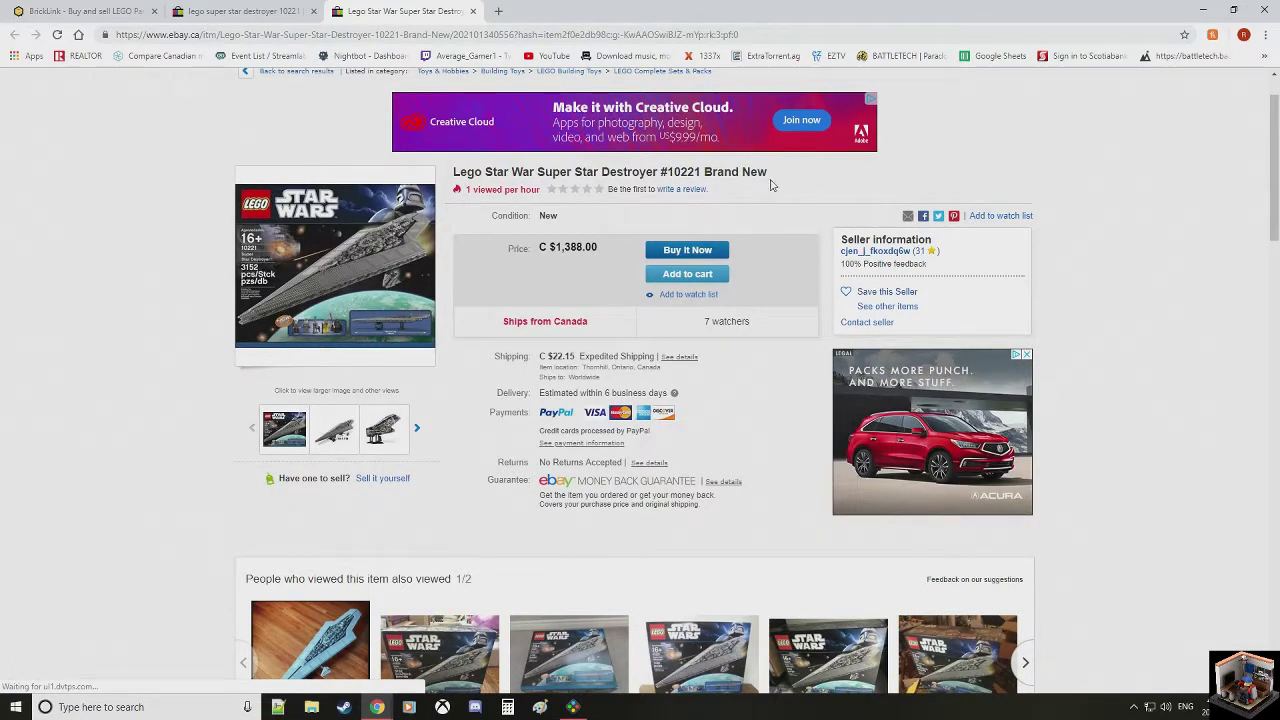
drag(770, 184, 712, 176)
mouse_move(329, 427)
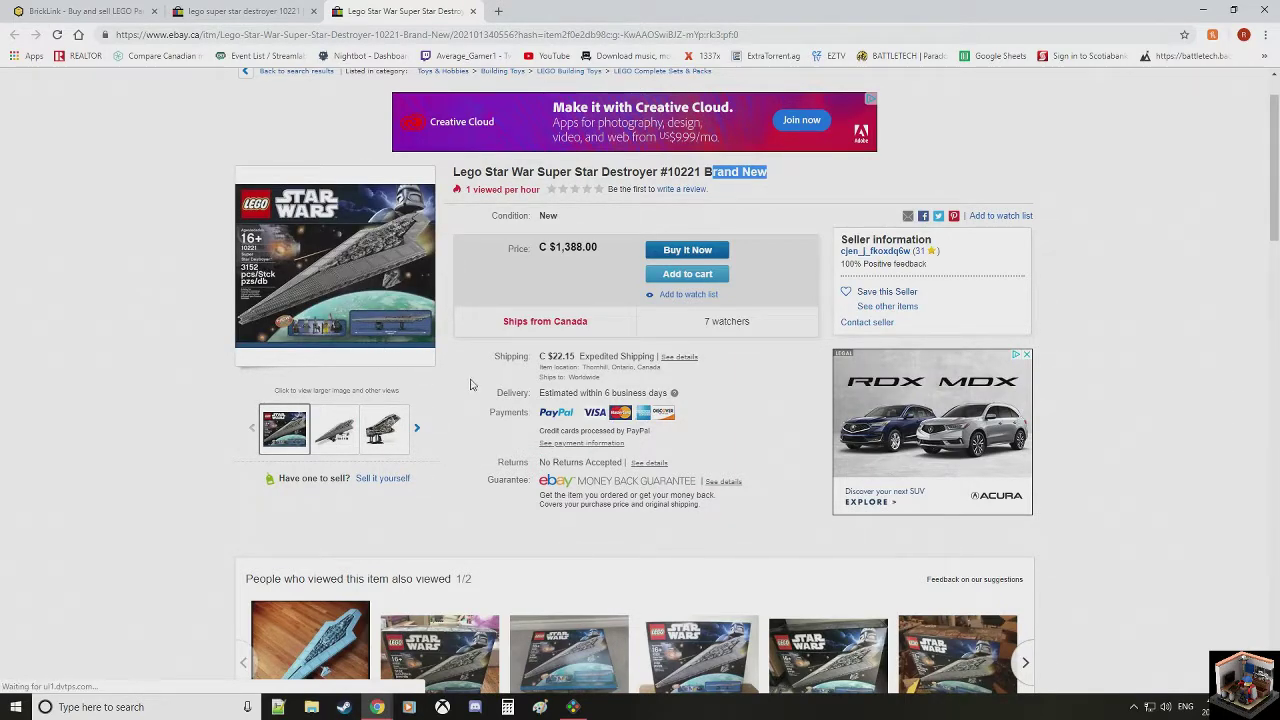
Step: Read the listing's item specifics, description and feature list, and look over the seller's other items
scroll(150, 392, down, 7)
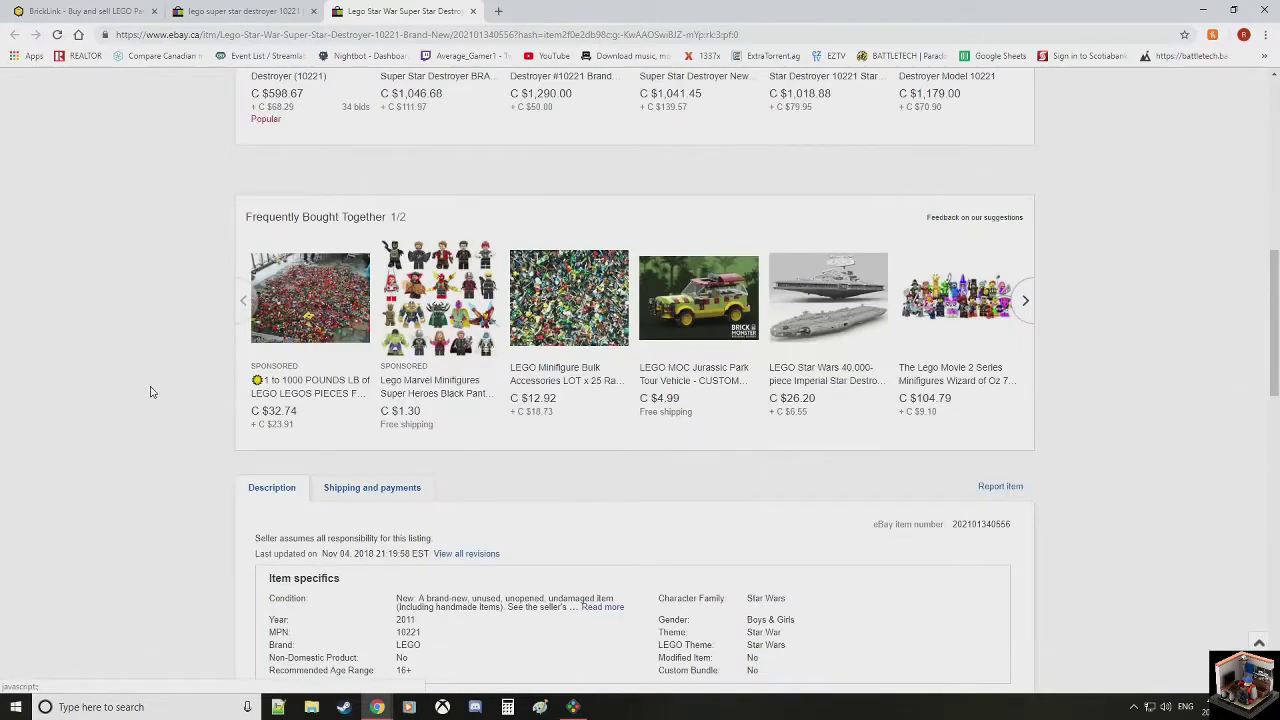
scroll(150, 392, down, 4)
scroll(230, 387, down, 1)
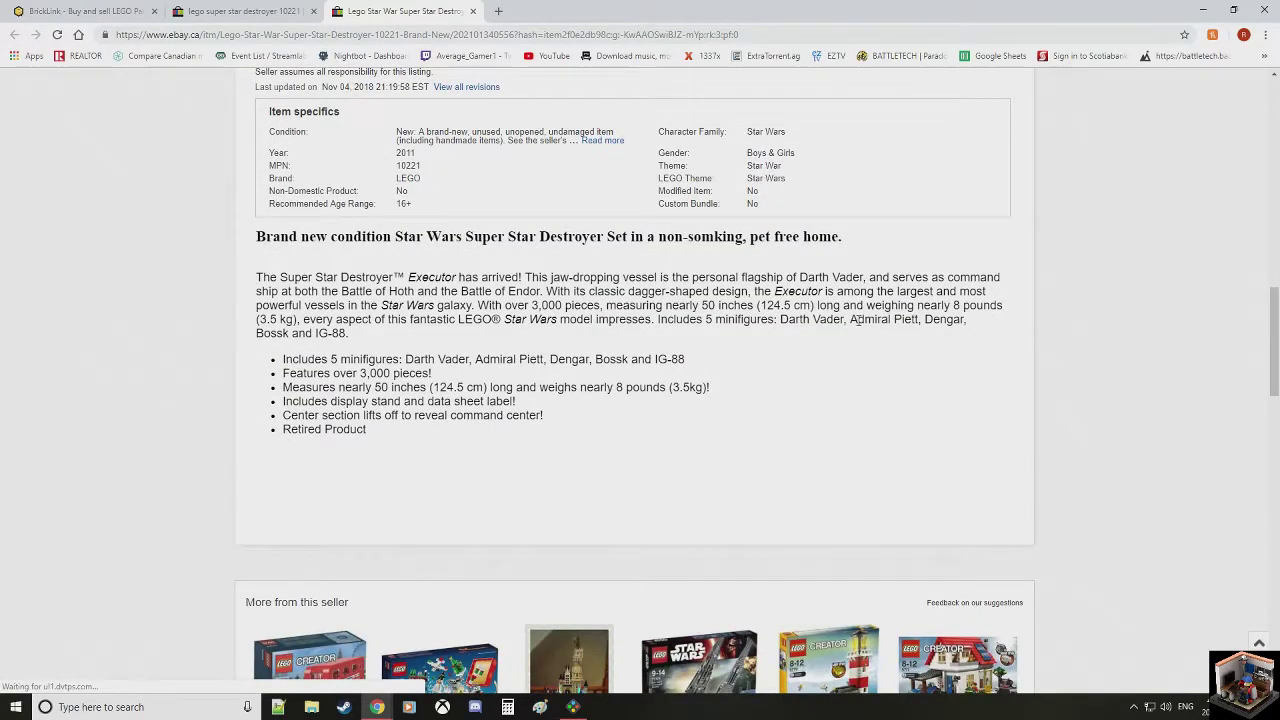
drag(411, 455, 255, 279)
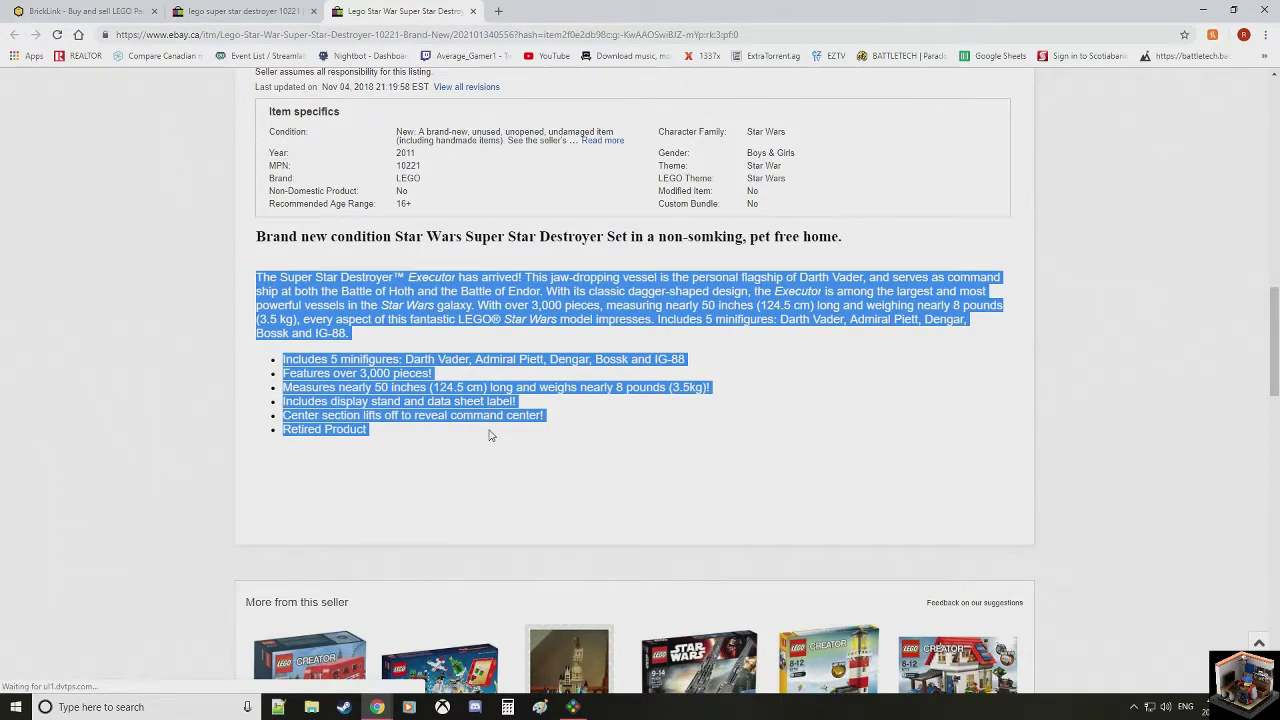
click(452, 462)
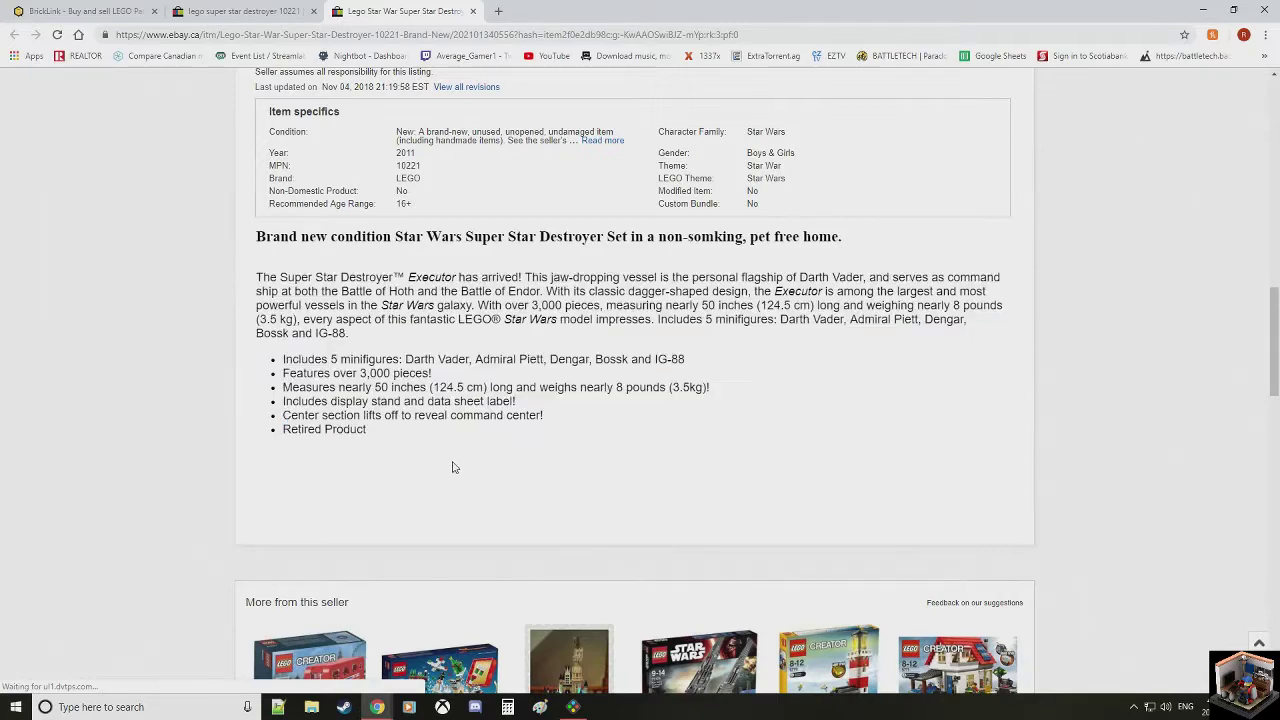
scroll(180, 416, down, 4)
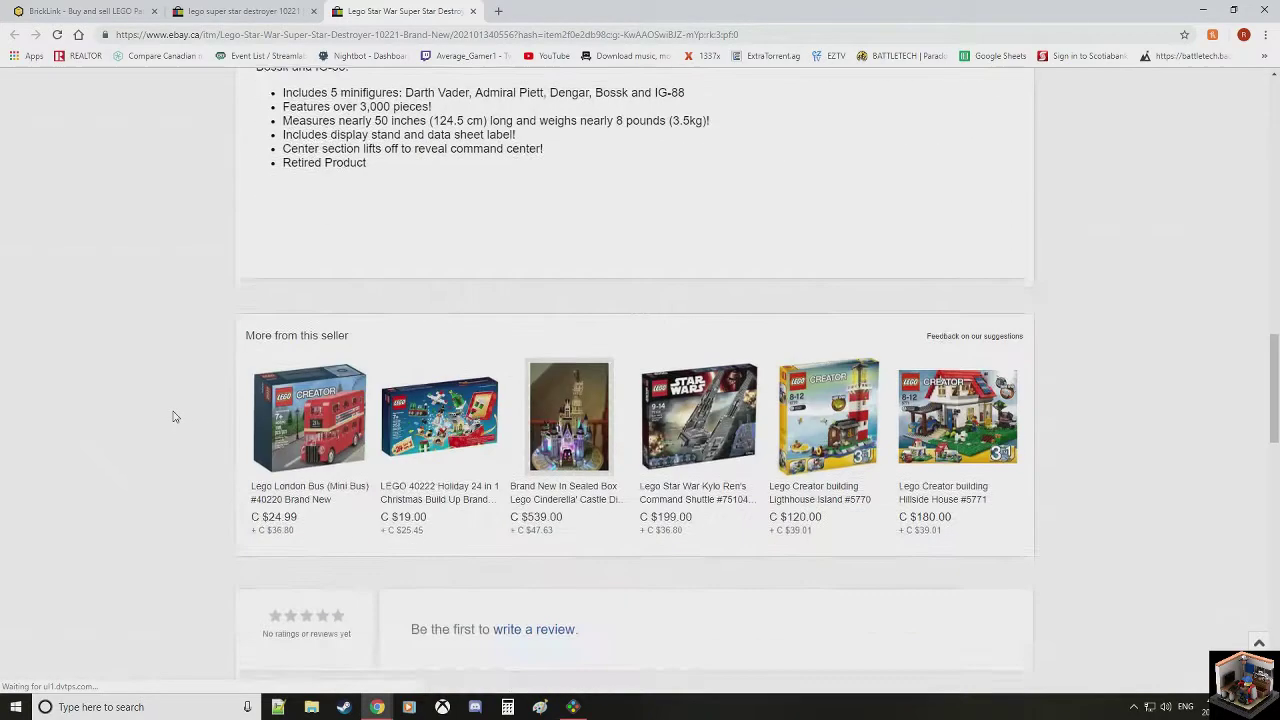
scroll(172, 417, up, 1)
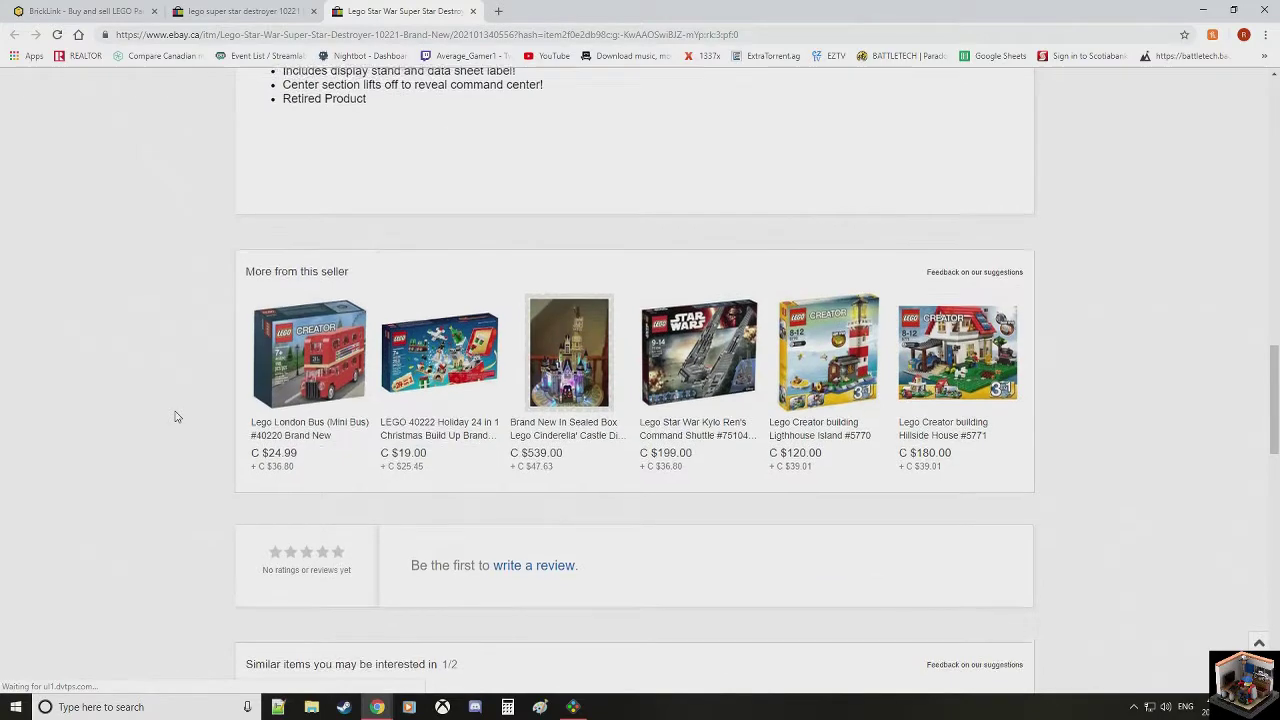
scroll(175, 417, up, 5)
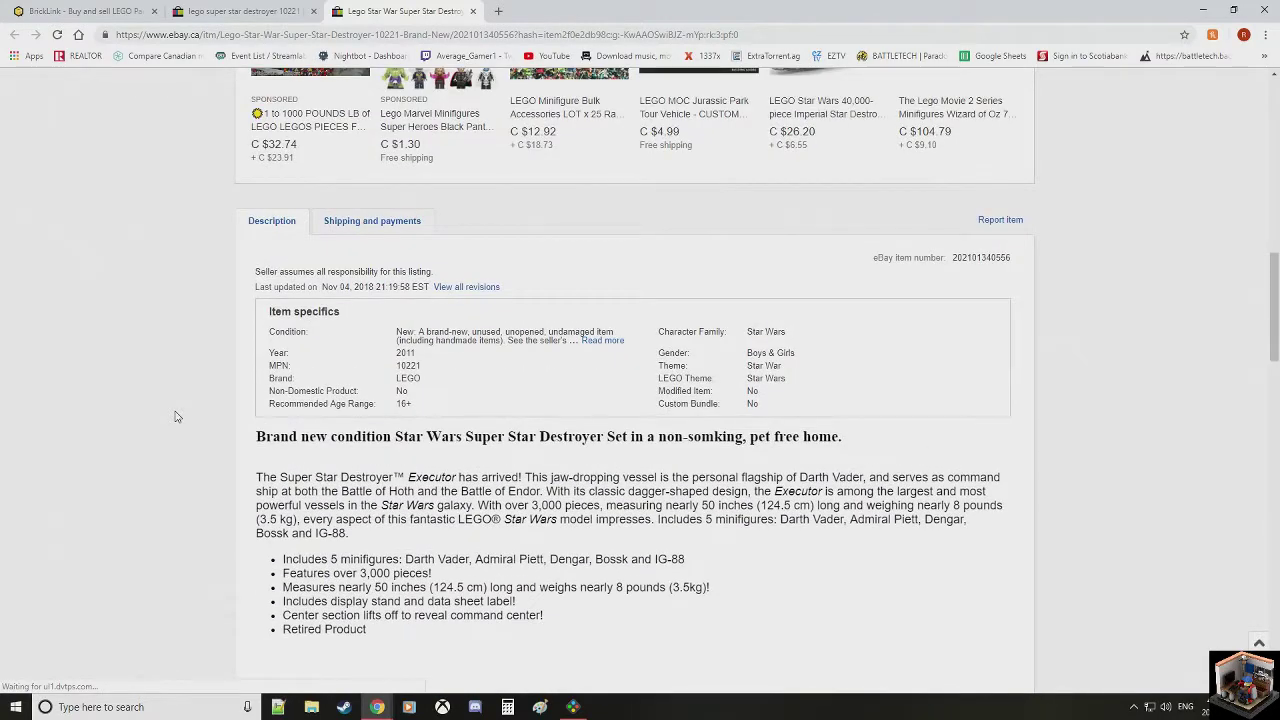
Step: Expand the condition entry in the item specifics and highlight the full condition definition
click(597, 341)
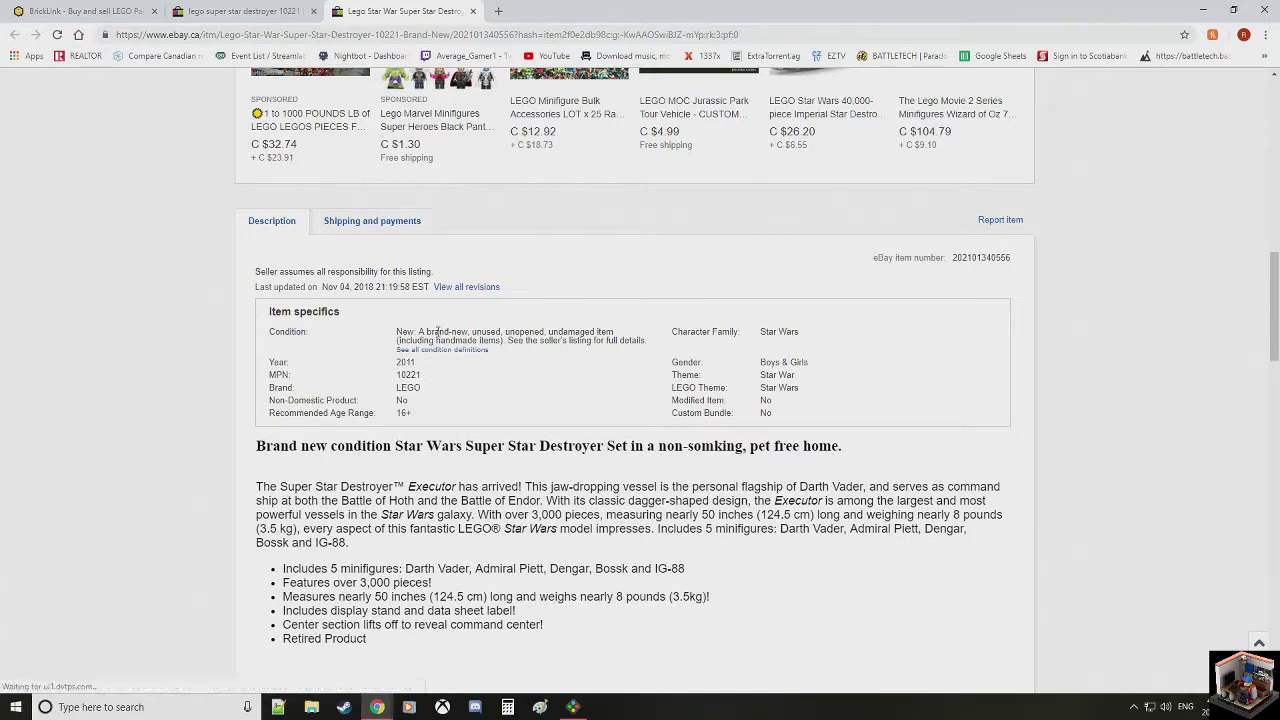
drag(397, 332, 620, 337)
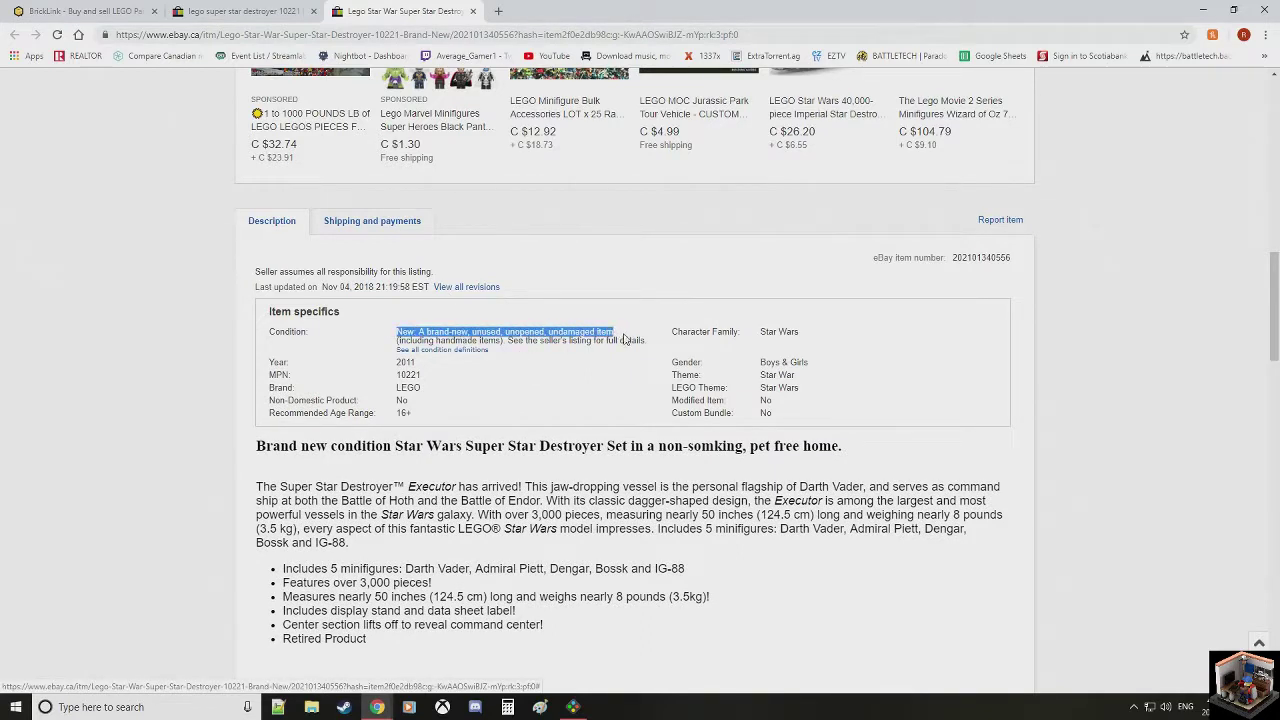
click(649, 352)
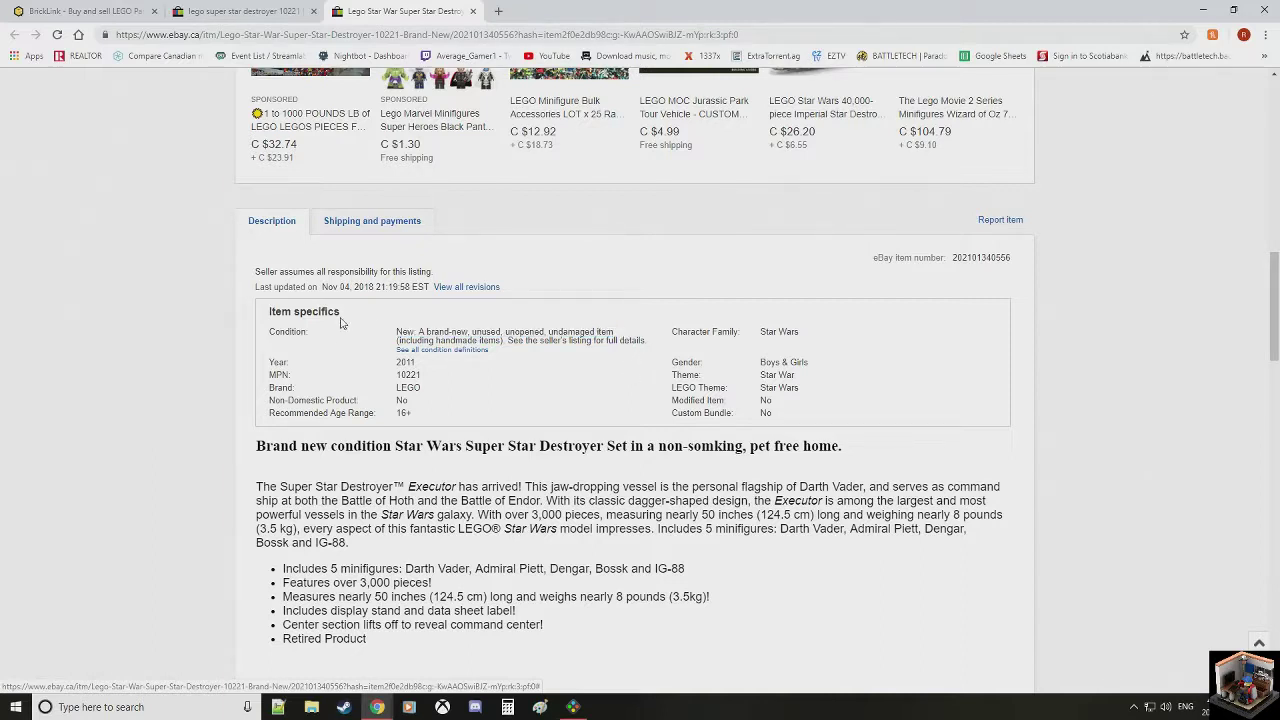
drag(397, 332, 663, 348)
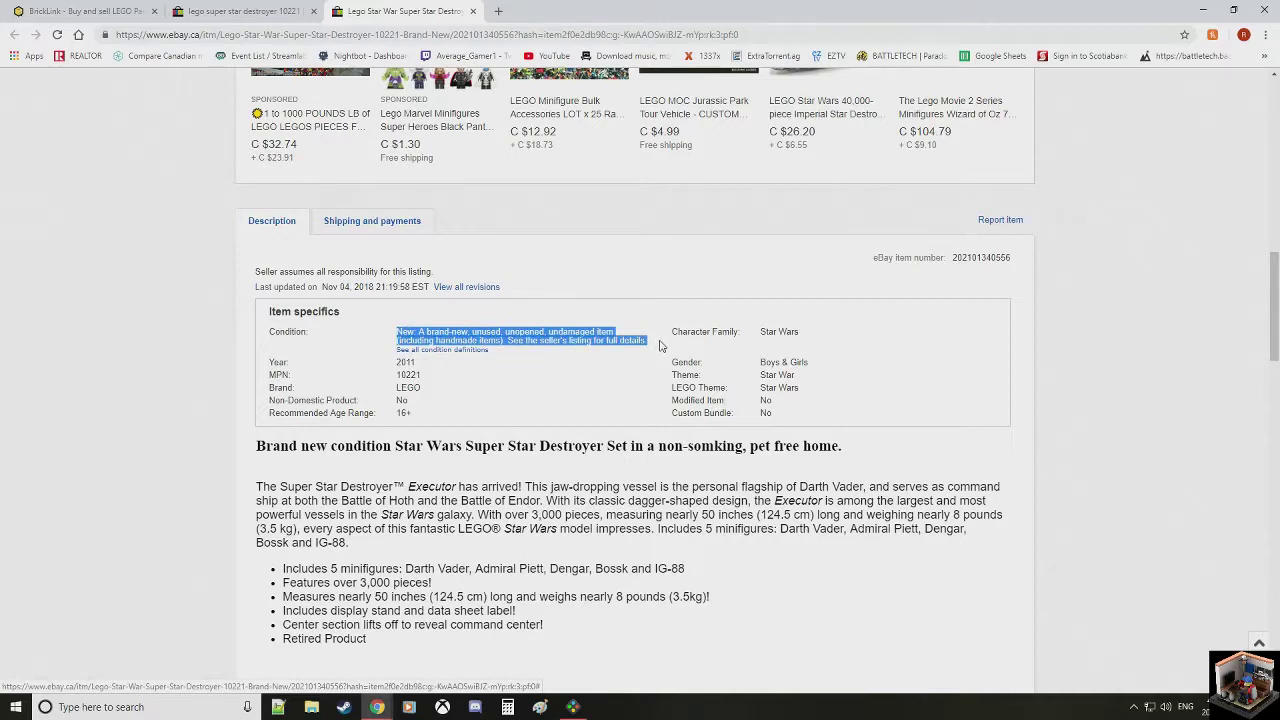
click(660, 348)
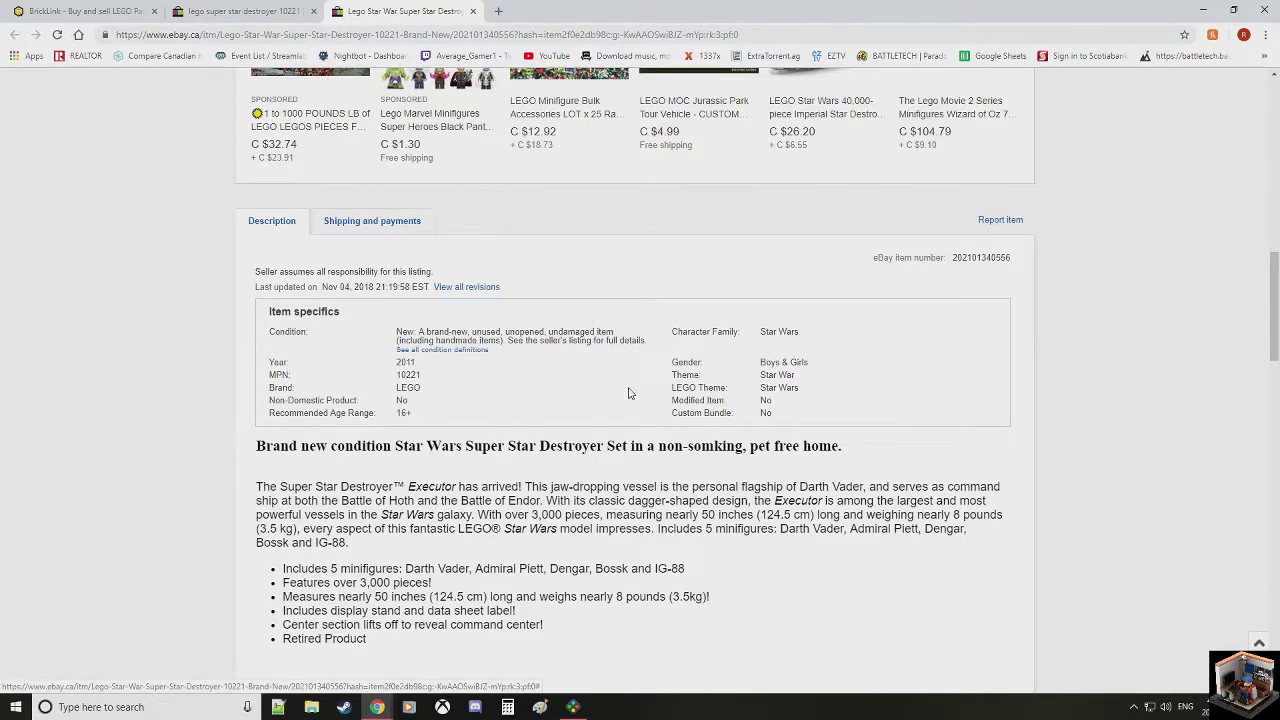
Step: Review the listing's price and purchase details, and bring up its Shipping and payments information
scroll(629, 393, up, 12)
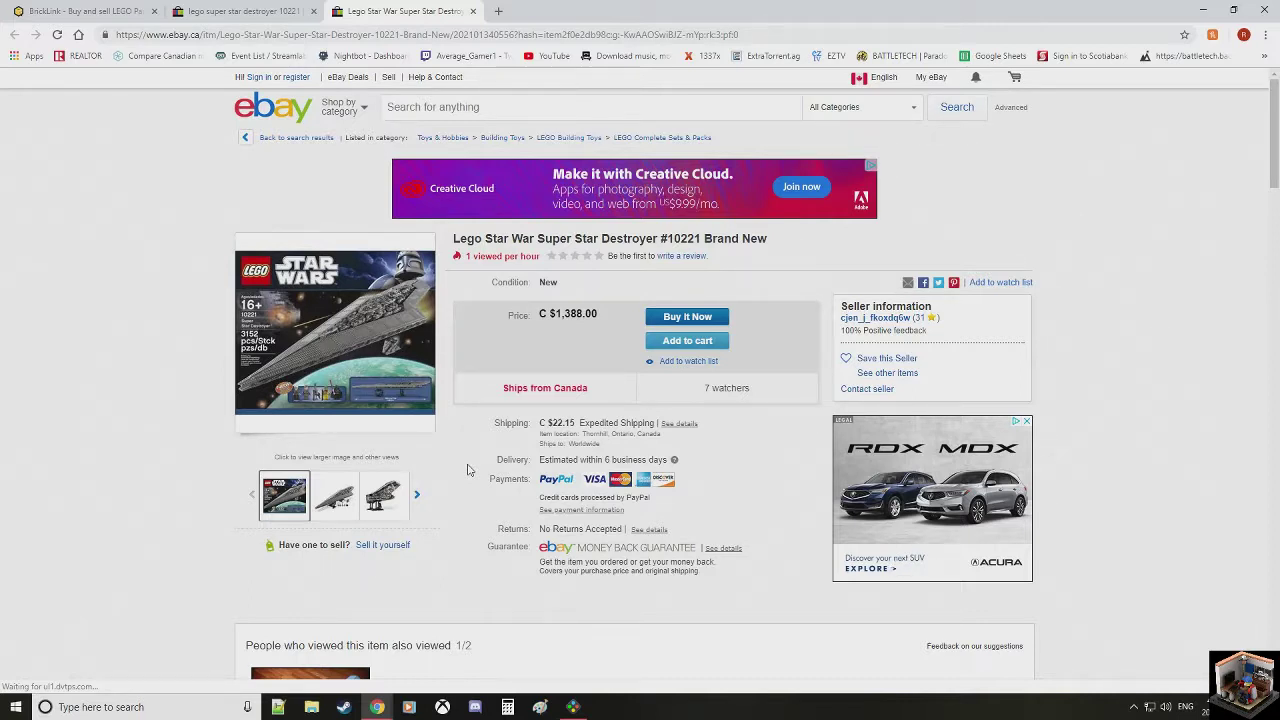
scroll(467, 469, down, 6)
scroll(480, 380, up, 4)
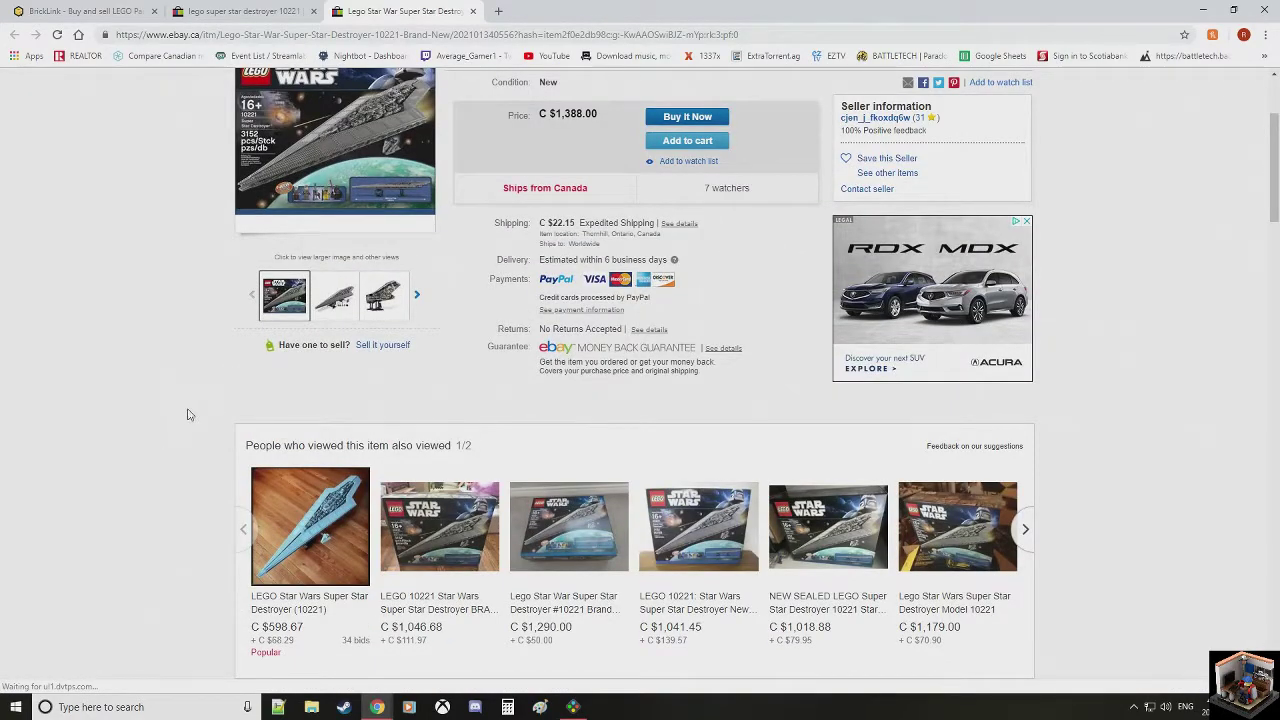
scroll(189, 415, down, 3)
scroll(191, 417, down, 4)
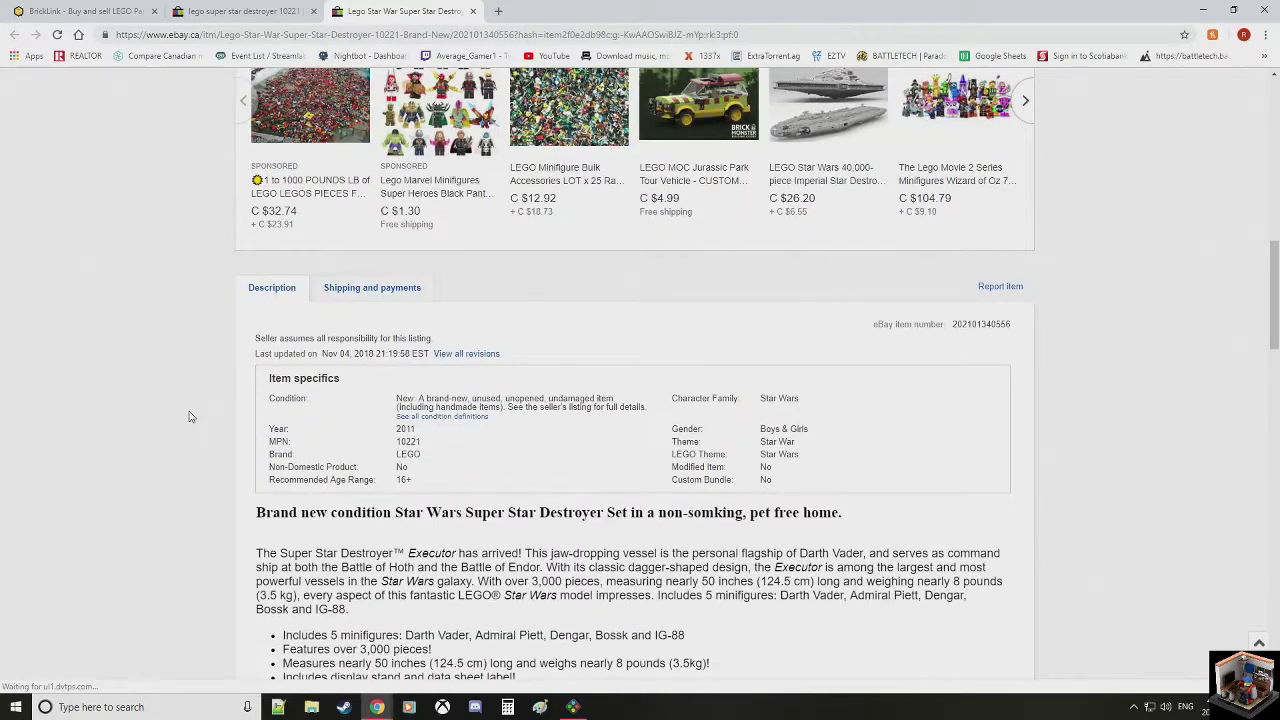
click(358, 290)
scroll(384, 272, down, 2)
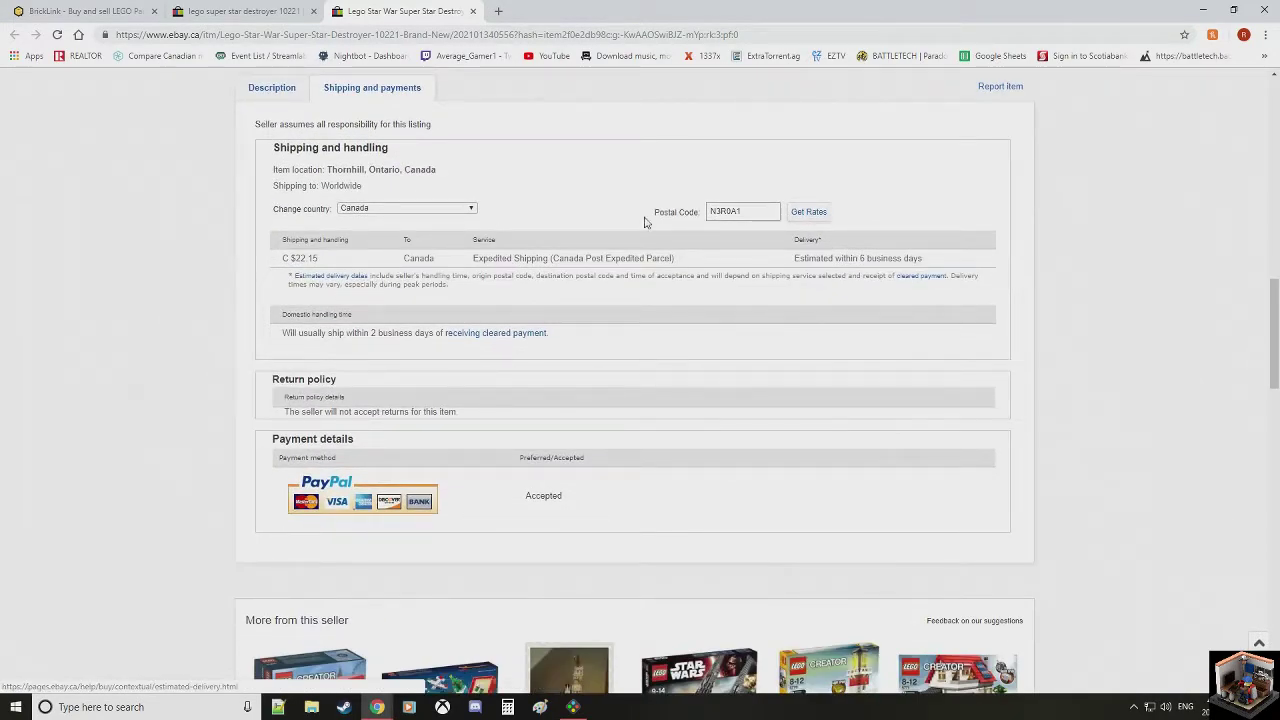
Step: Copy the postal code from the listing's shipping rate field
click(750, 211)
drag(707, 211, 760, 208)
right_click(724, 211)
click(765, 268)
Step: Look up the copied postal code in a new browser tab and view its area on Google Maps
click(498, 11)
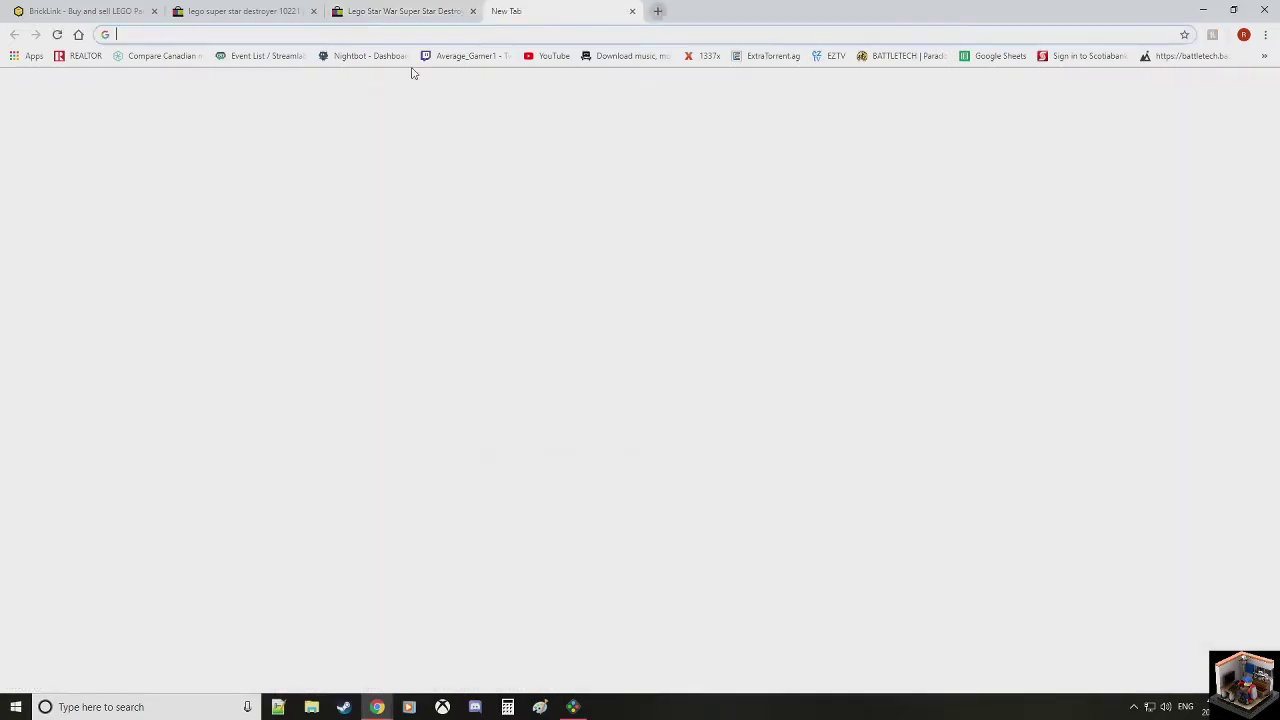
right_click(157, 35)
click(184, 126)
key(Return)
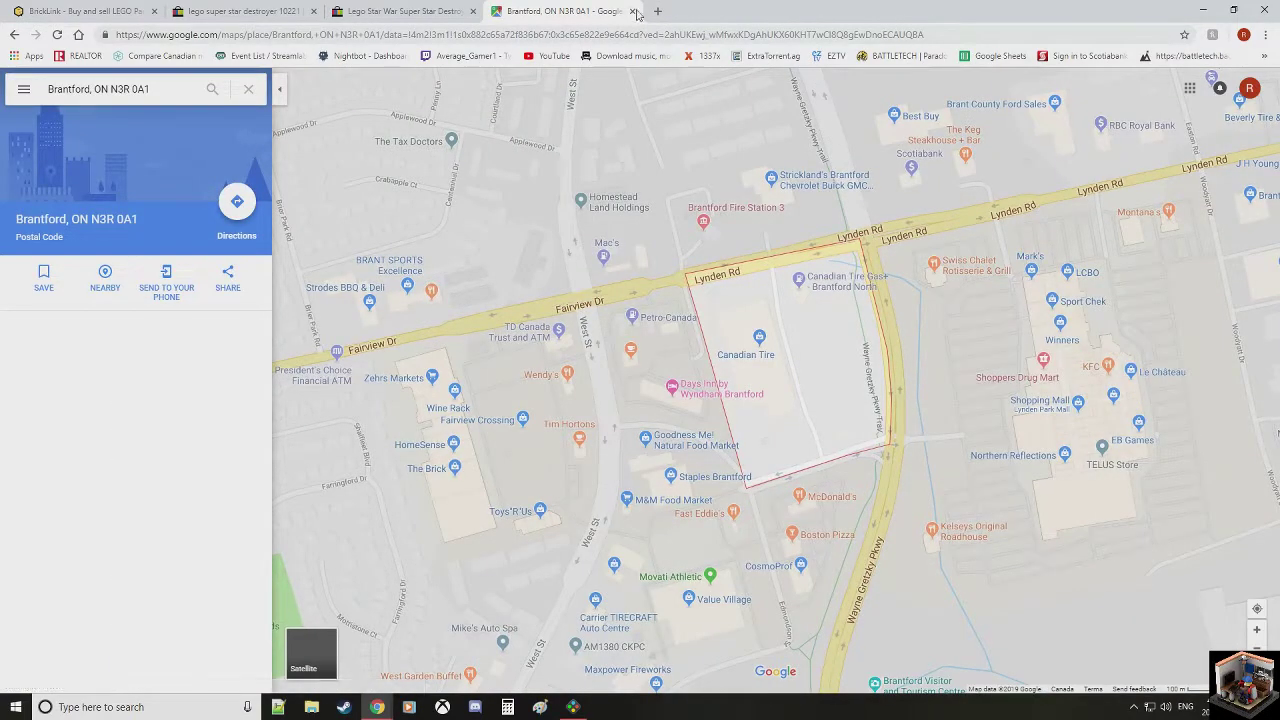
Step: Close the map tab and highlight the item location in the listing's Shipping and handling section
click(633, 11)
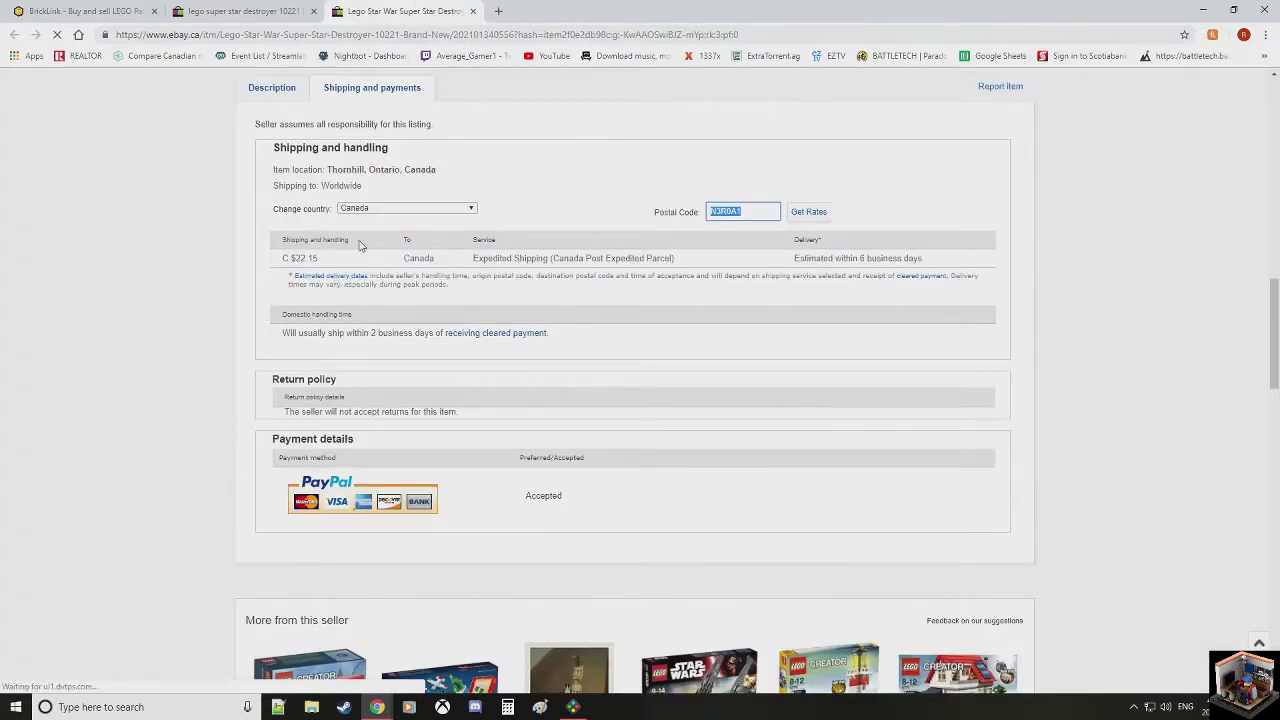
drag(325, 170, 443, 172)
click(598, 191)
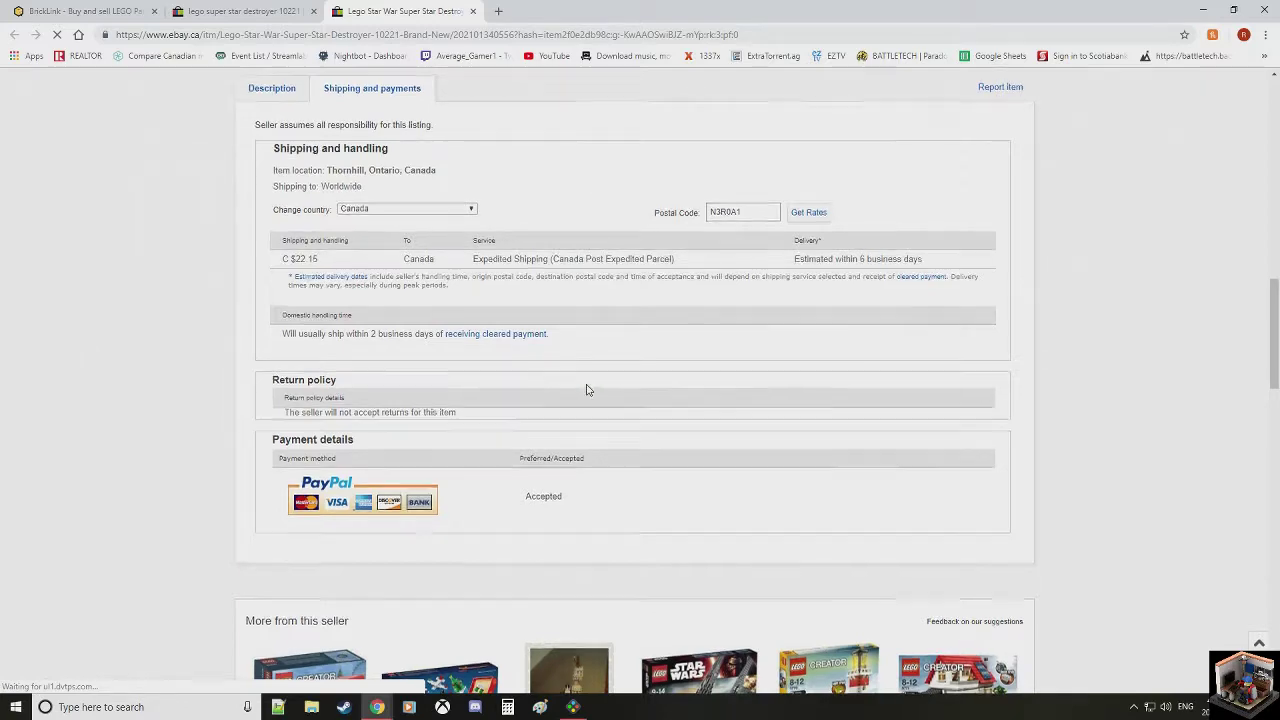
Step: Open the new sealed Super Star Destroyer 10221 listing priced at C $1,018.88 from the items other people also viewed
scroll(586, 389, up, 8)
scroll(565, 453, down, 2)
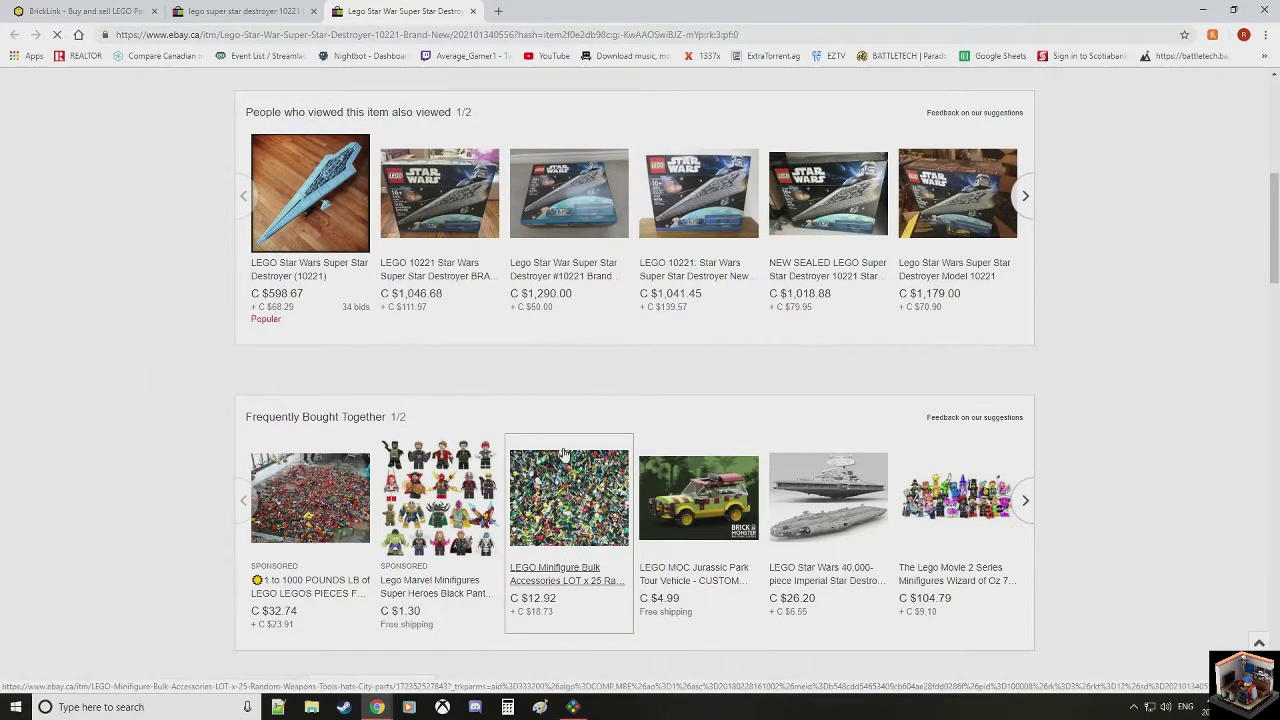
scroll(486, 315, up, 2)
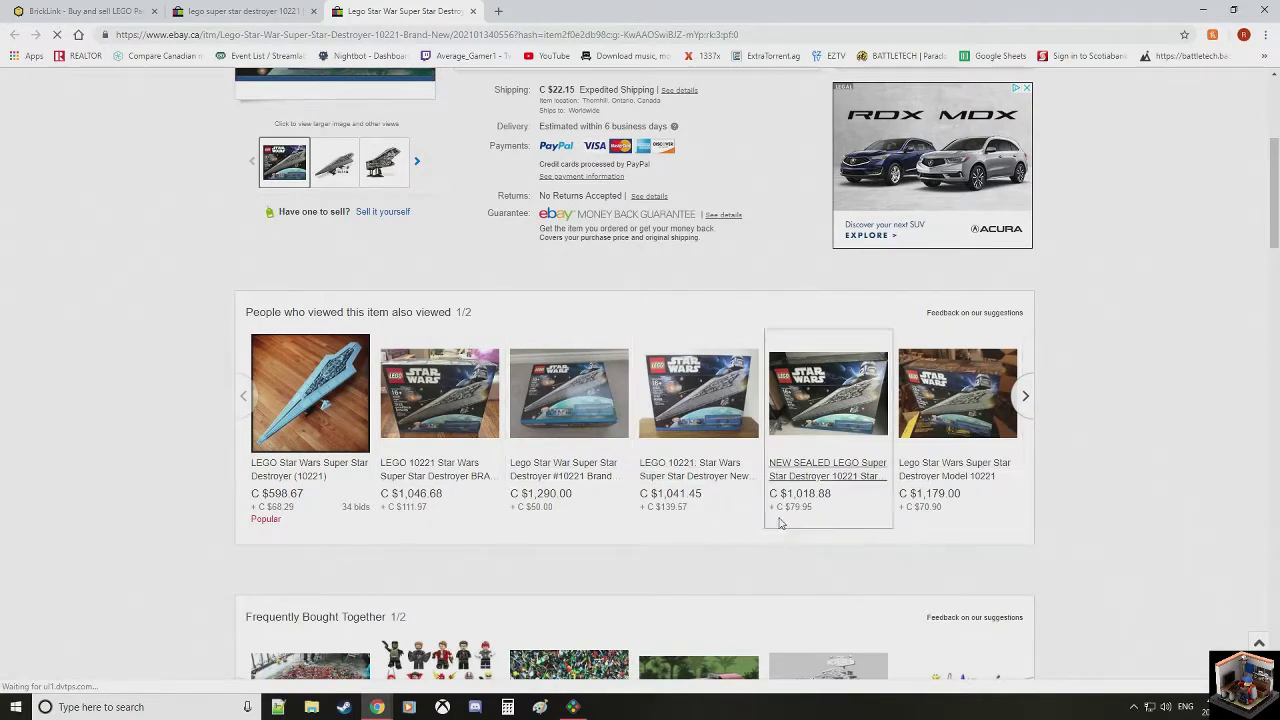
click(818, 425)
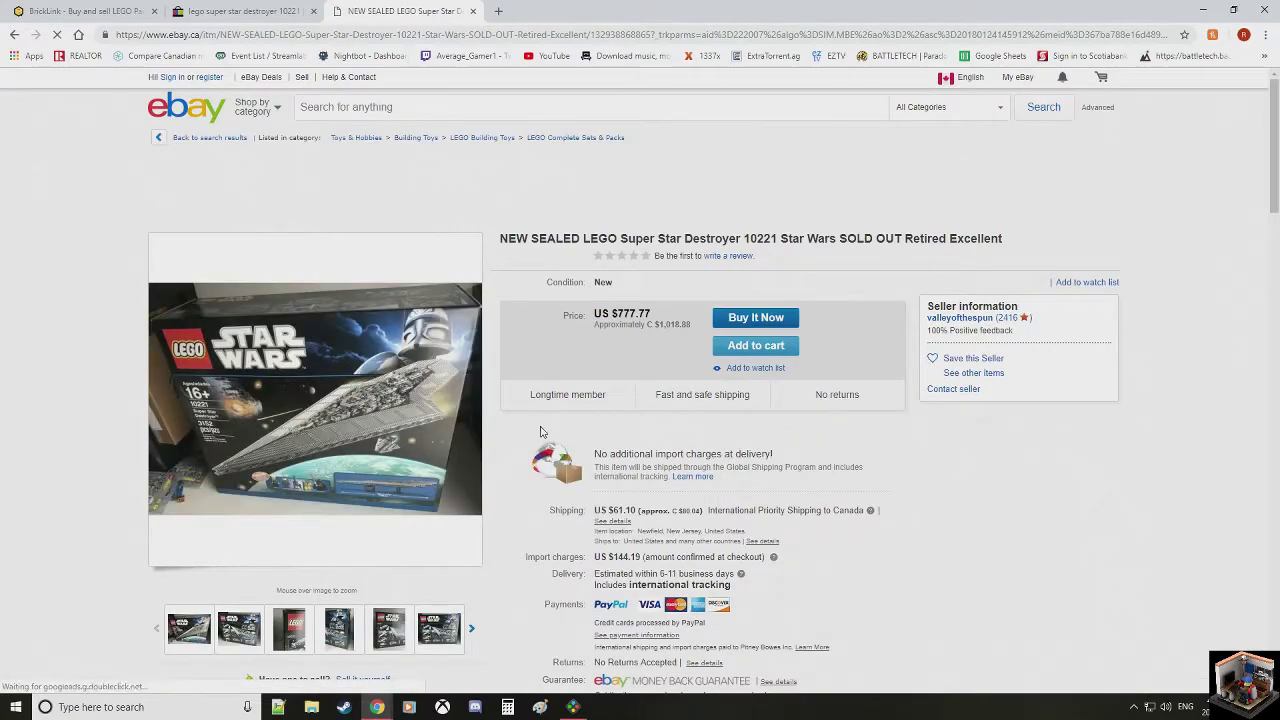
Step: Look through the listing's box photos, enlarging the back-of-box picture to inspect its condition and closing the enlarged view
scroll(420, 420, down, 2)
click(300, 432)
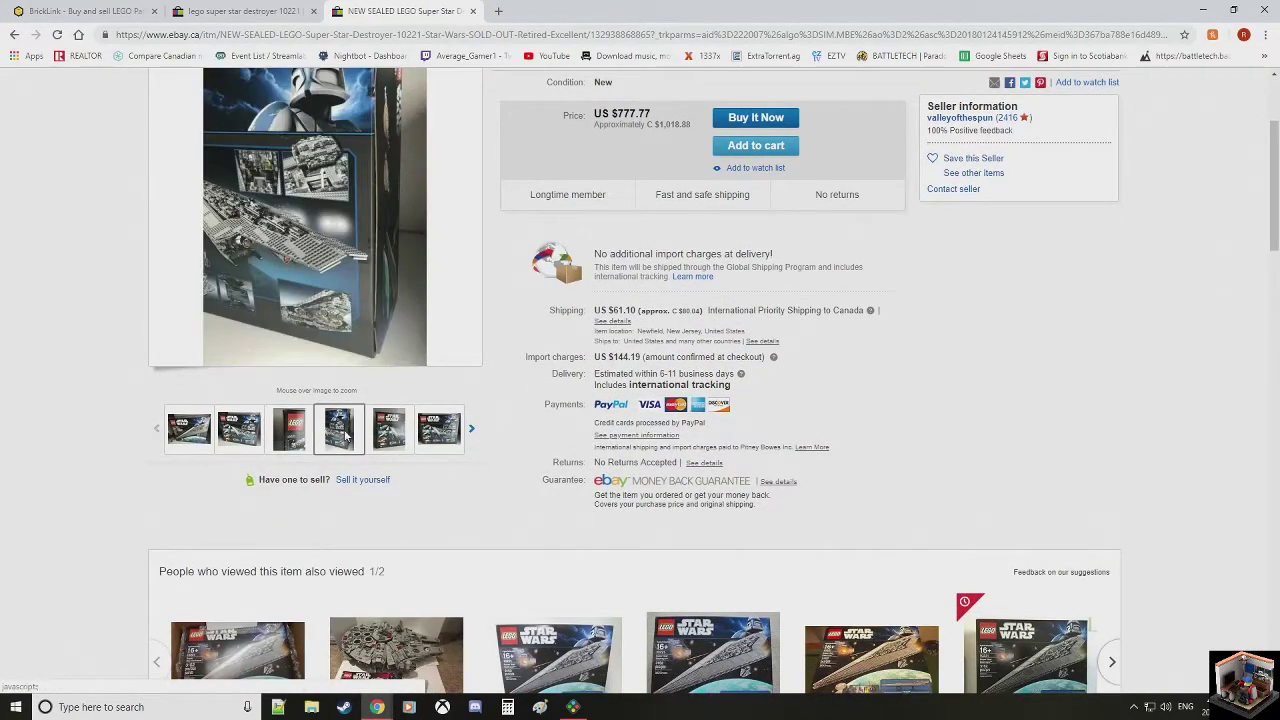
mouse_move(375, 440)
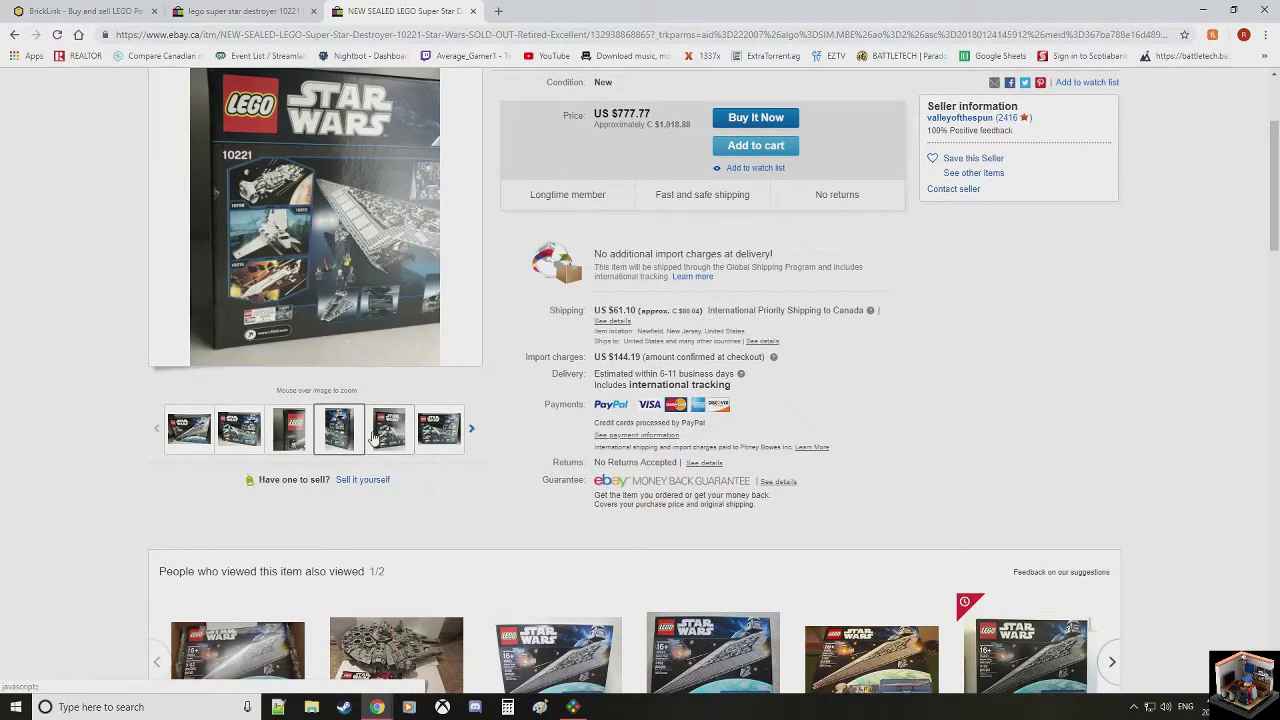
click(218, 206)
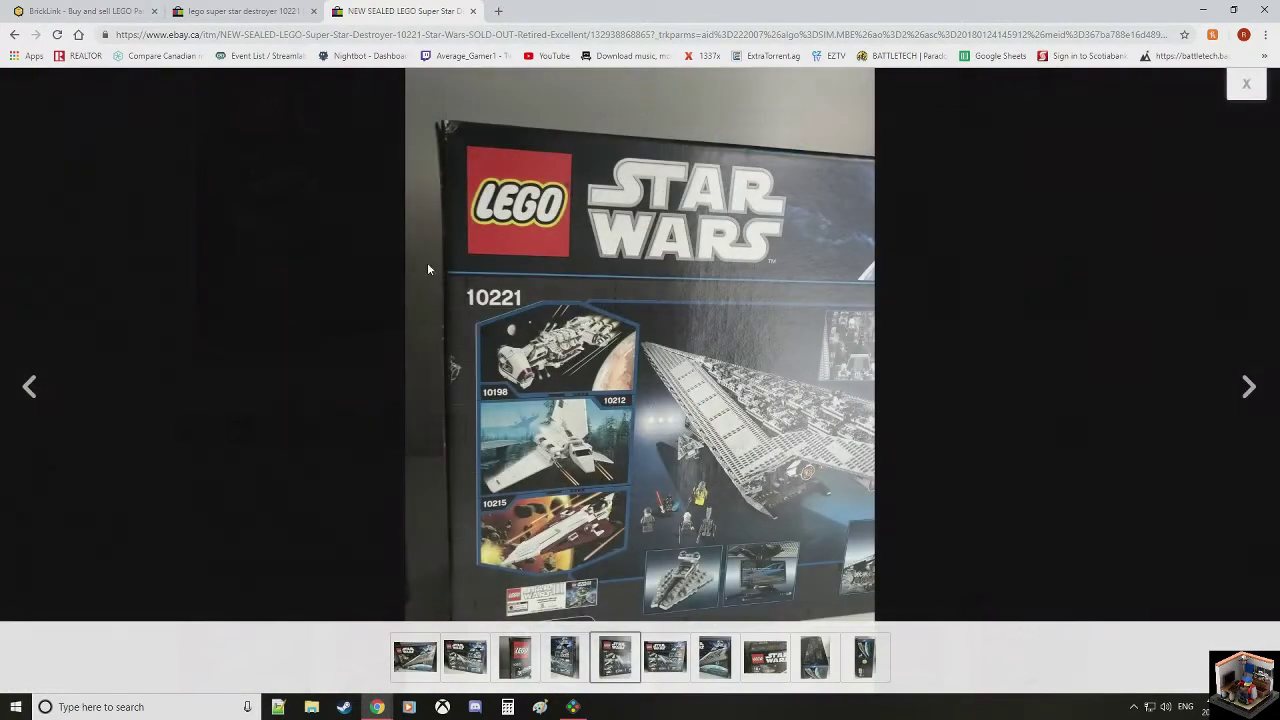
click(1246, 84)
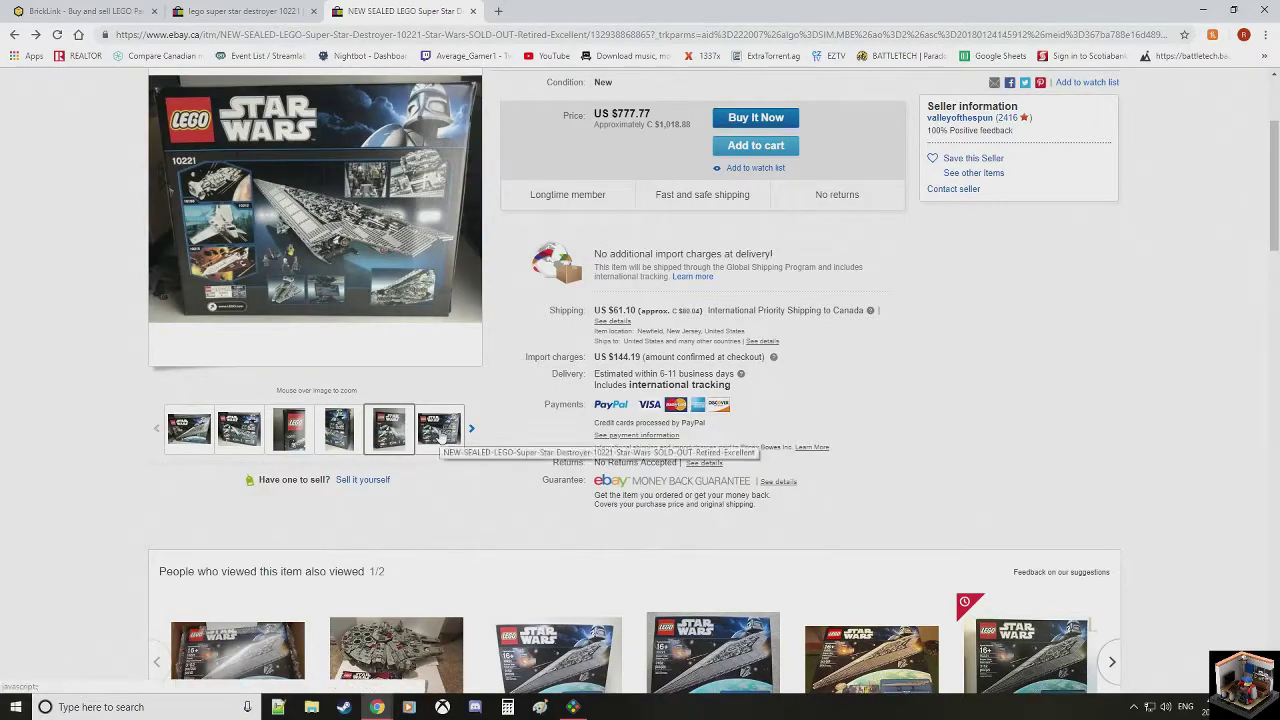
Step: Read the seller's description, highlighting the set title and the statement about factory-sealed boxes, and return to the price details
scroll(100, 491, down, 11)
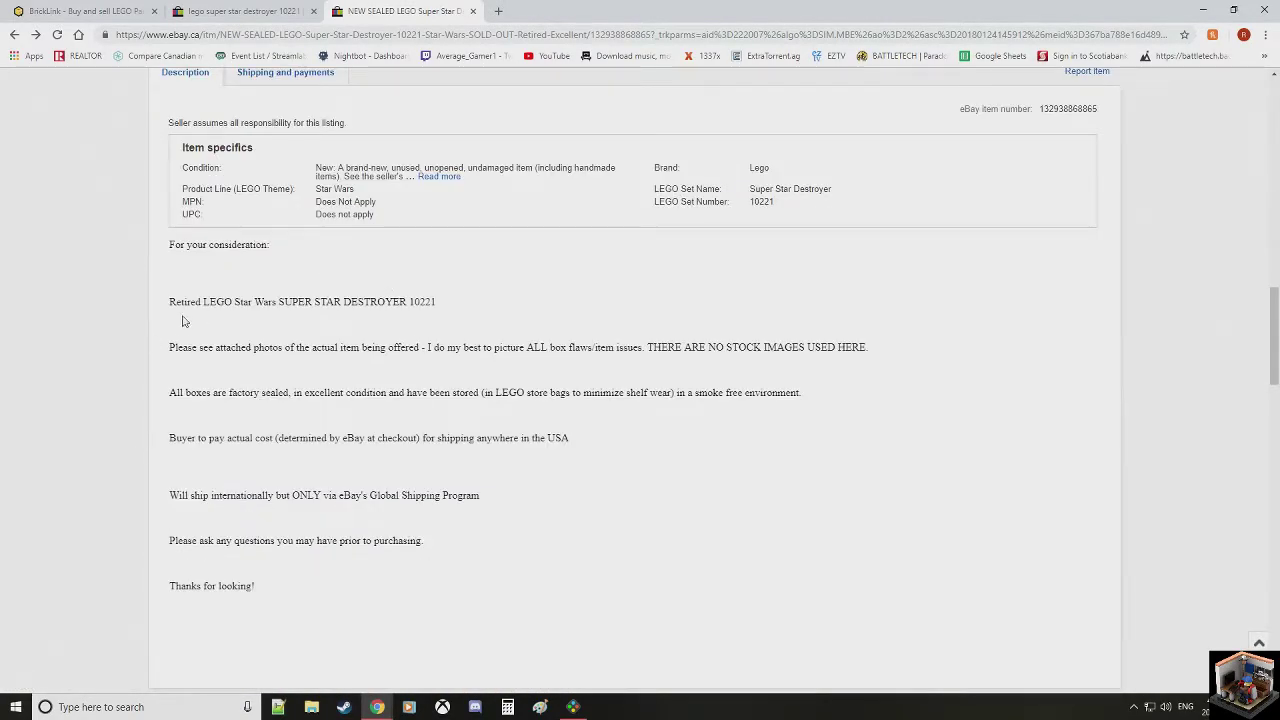
drag(183, 321, 449, 320)
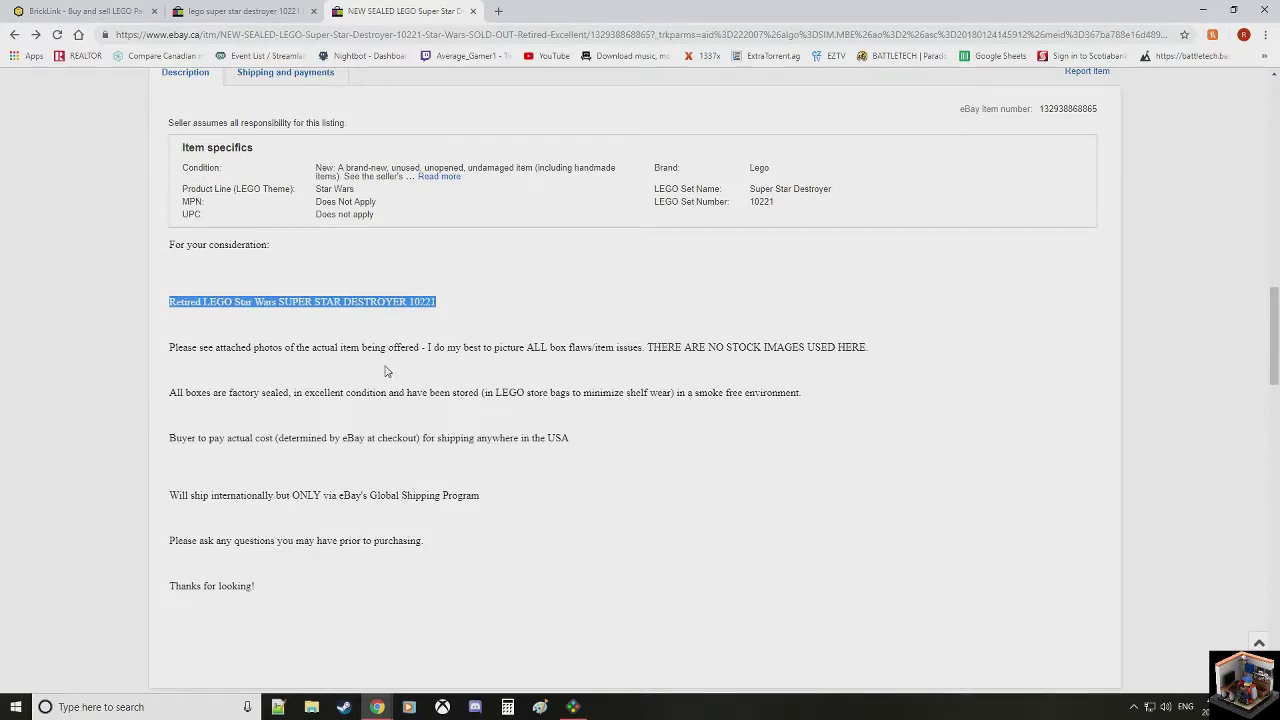
drag(172, 395, 285, 390)
double_click(210, 397)
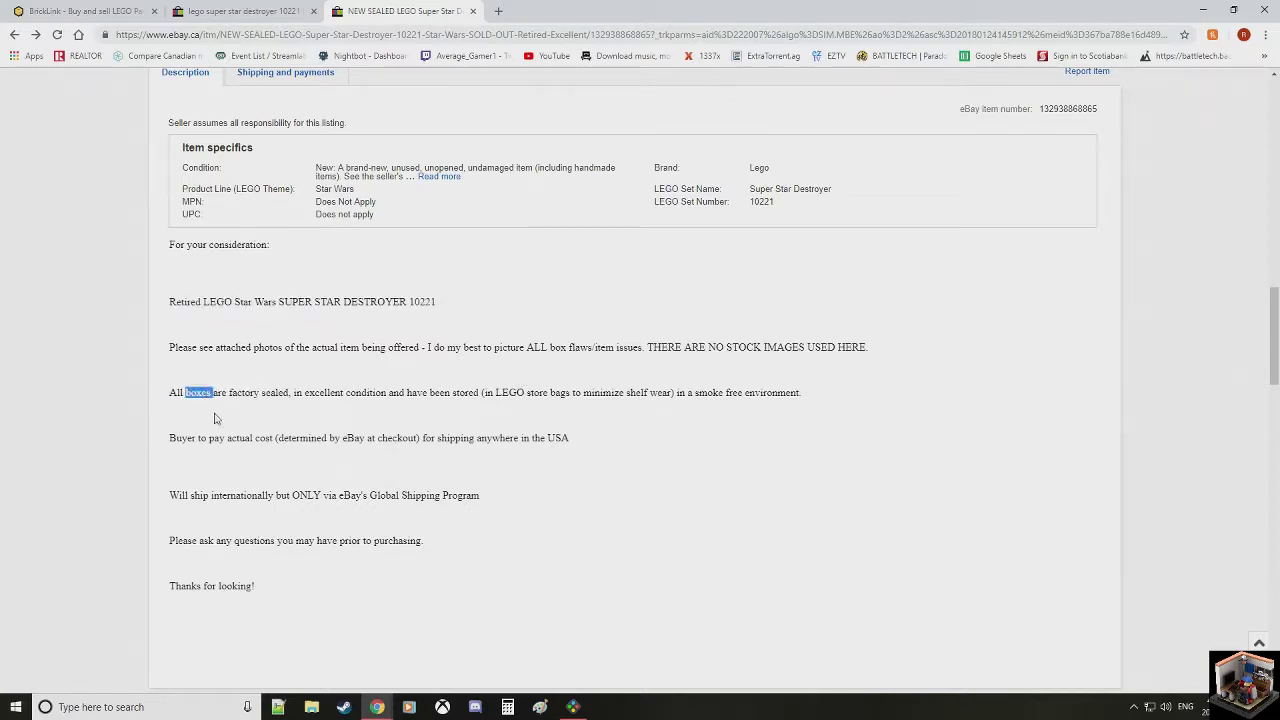
click(279, 426)
scroll(300, 420, up, 15)
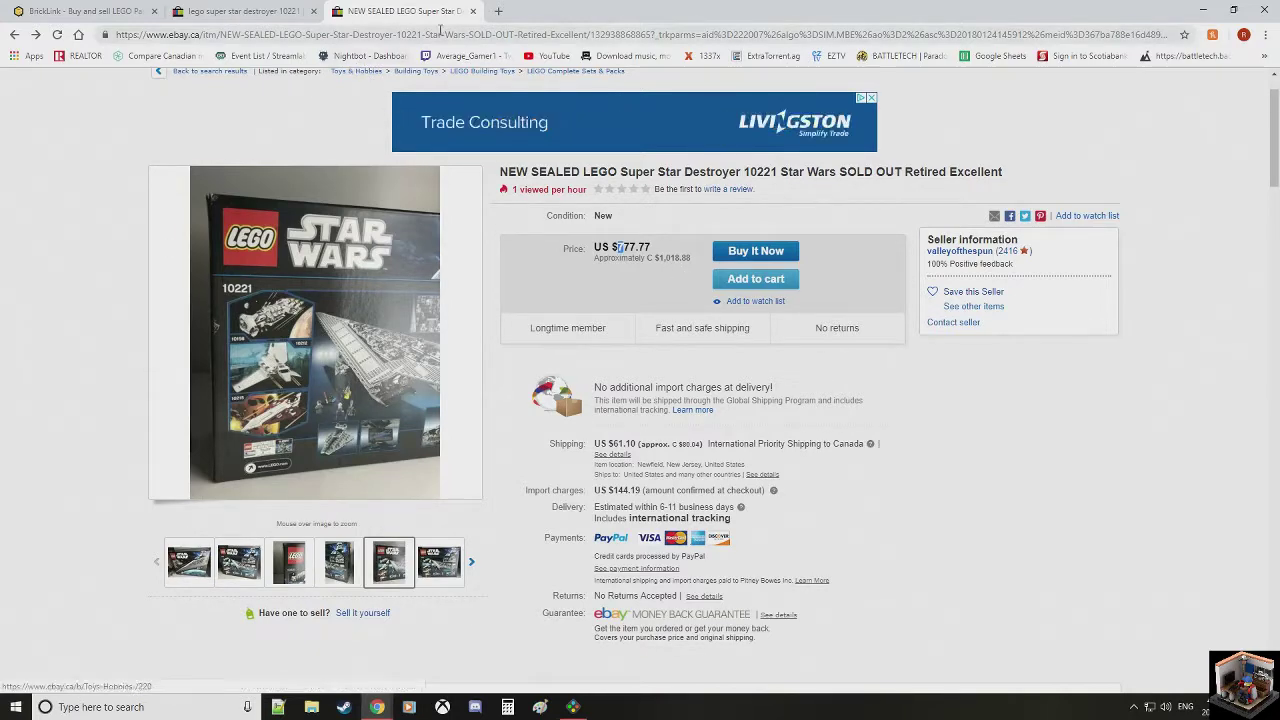
Step: Close the listing and browse the eBay search results to compare prices of the other Super Star Destroyer 10221 offers
click(473, 11)
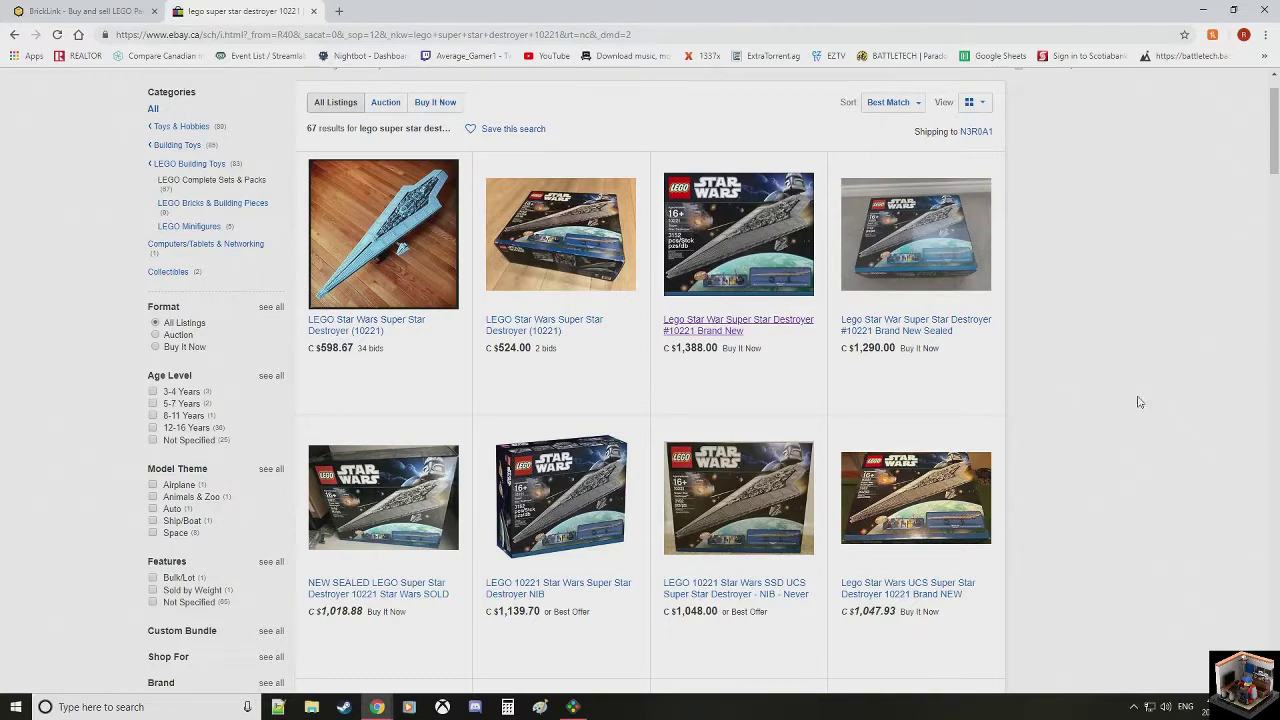
scroll(1135, 400, down, 2)
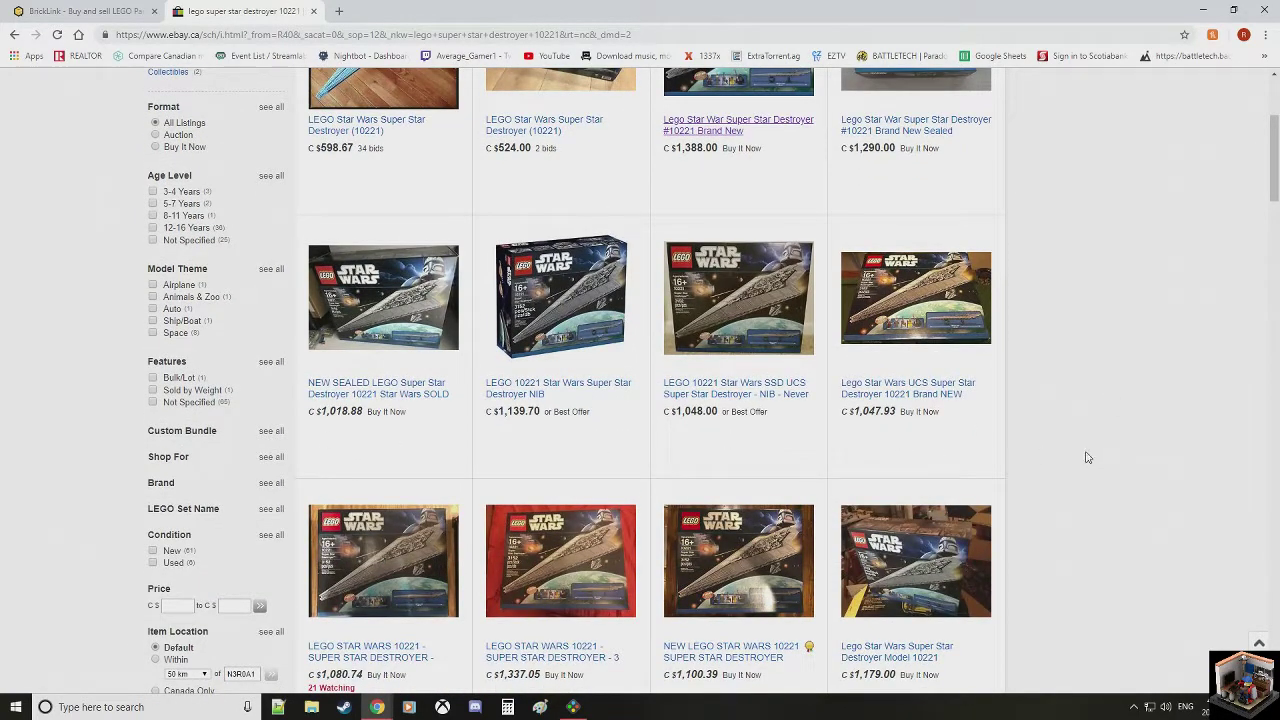
scroll(1050, 444, down, 2)
scroll(1050, 444, down, 1)
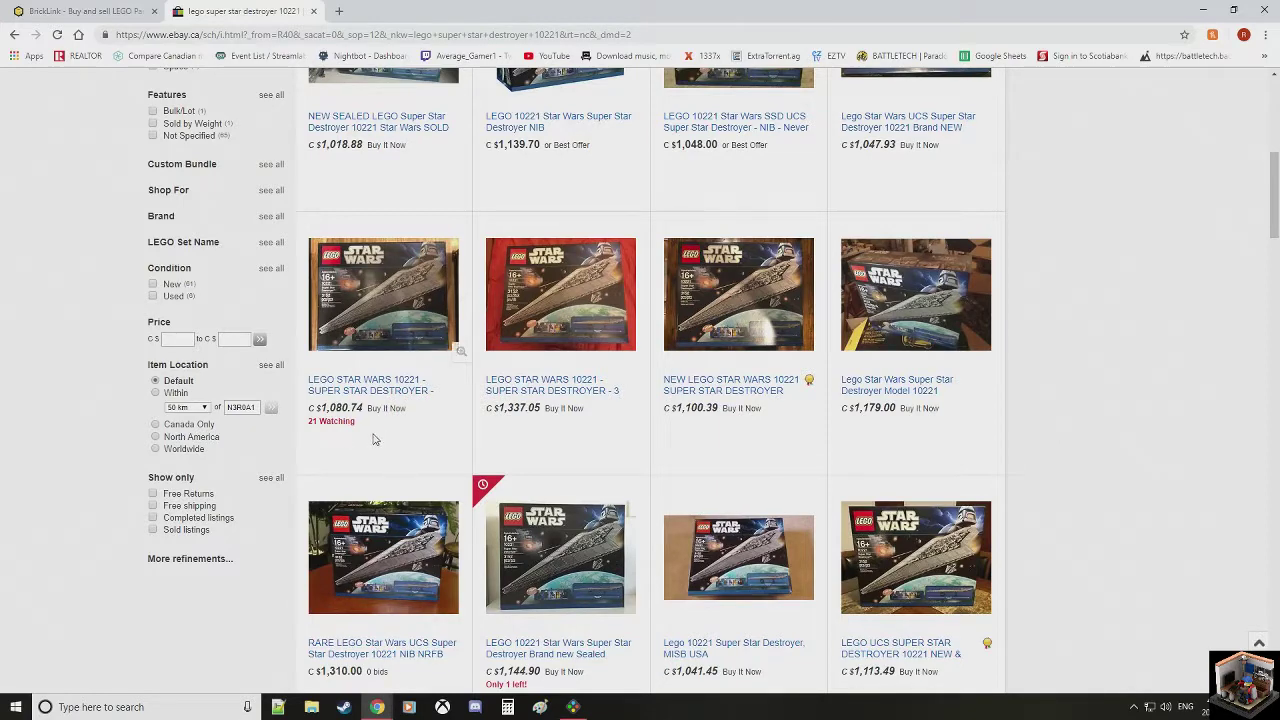
scroll(374, 438, down, 2)
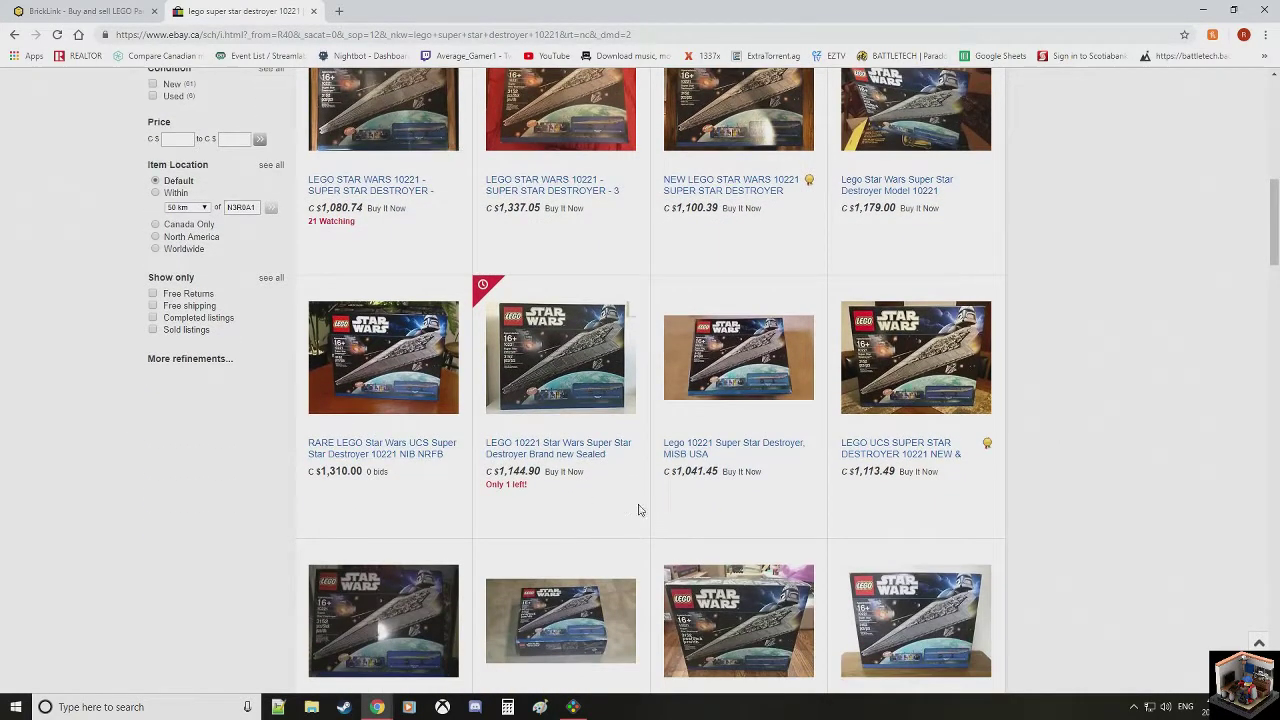
scroll(1108, 495, up, 8)
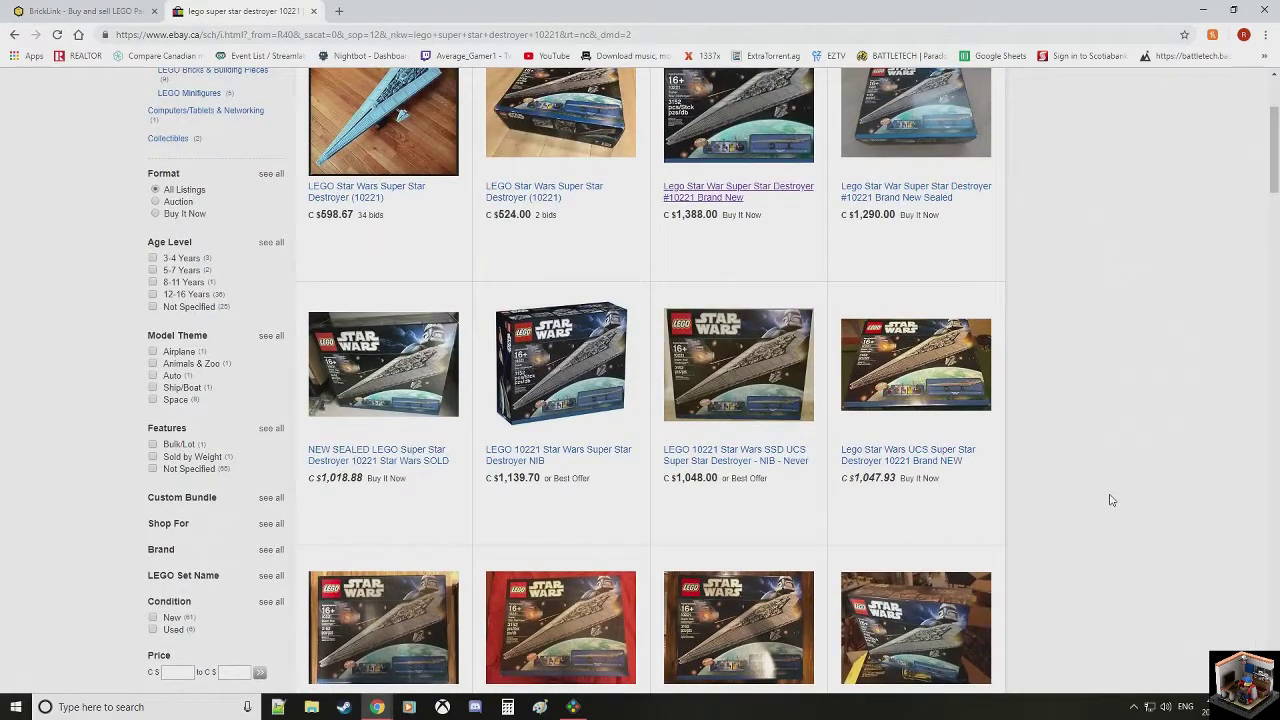
scroll(1110, 500, up, 3)
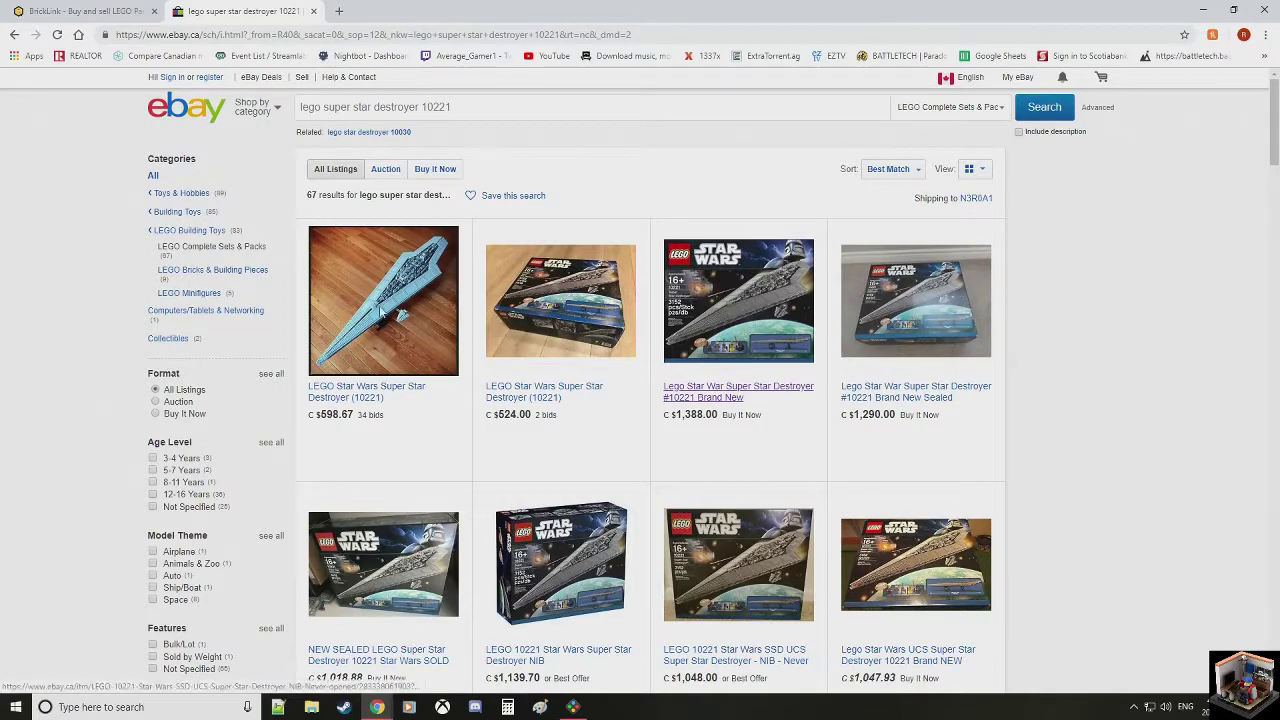
Step: Switch to BrickLink and search its LEGO sets catalog for 10221
click(100, 11)
click(378, 405)
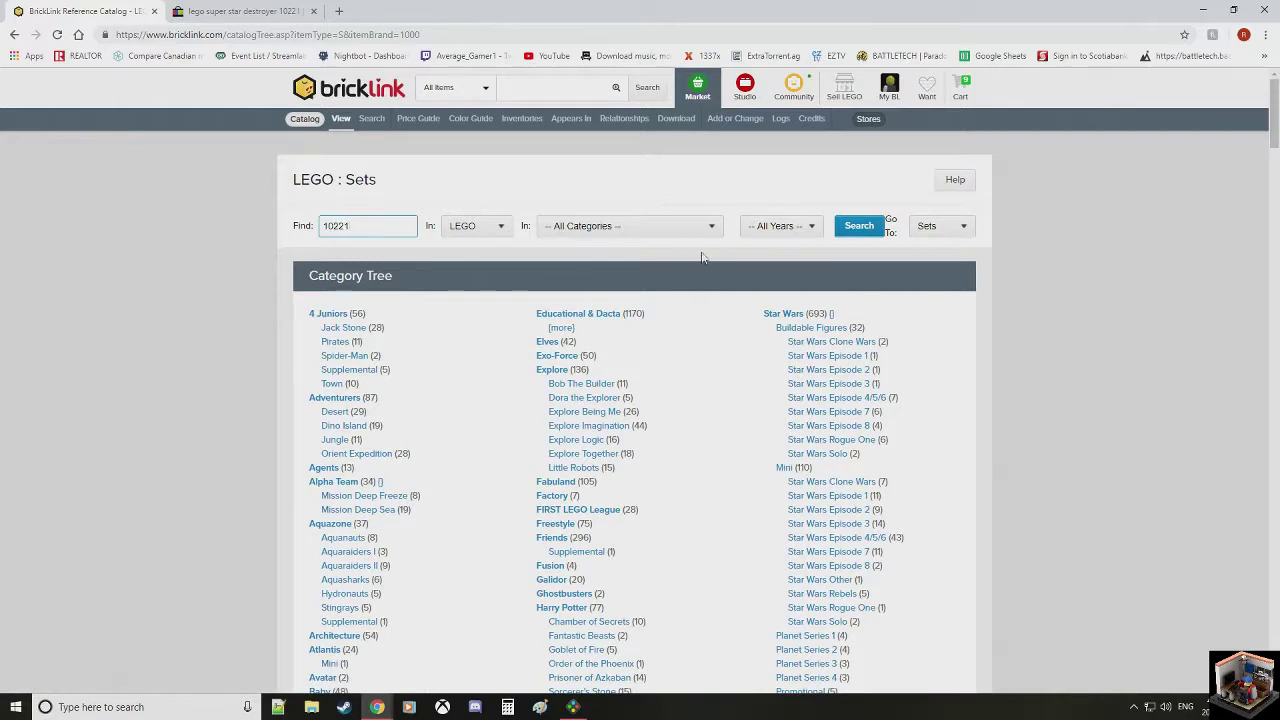
click(857, 226)
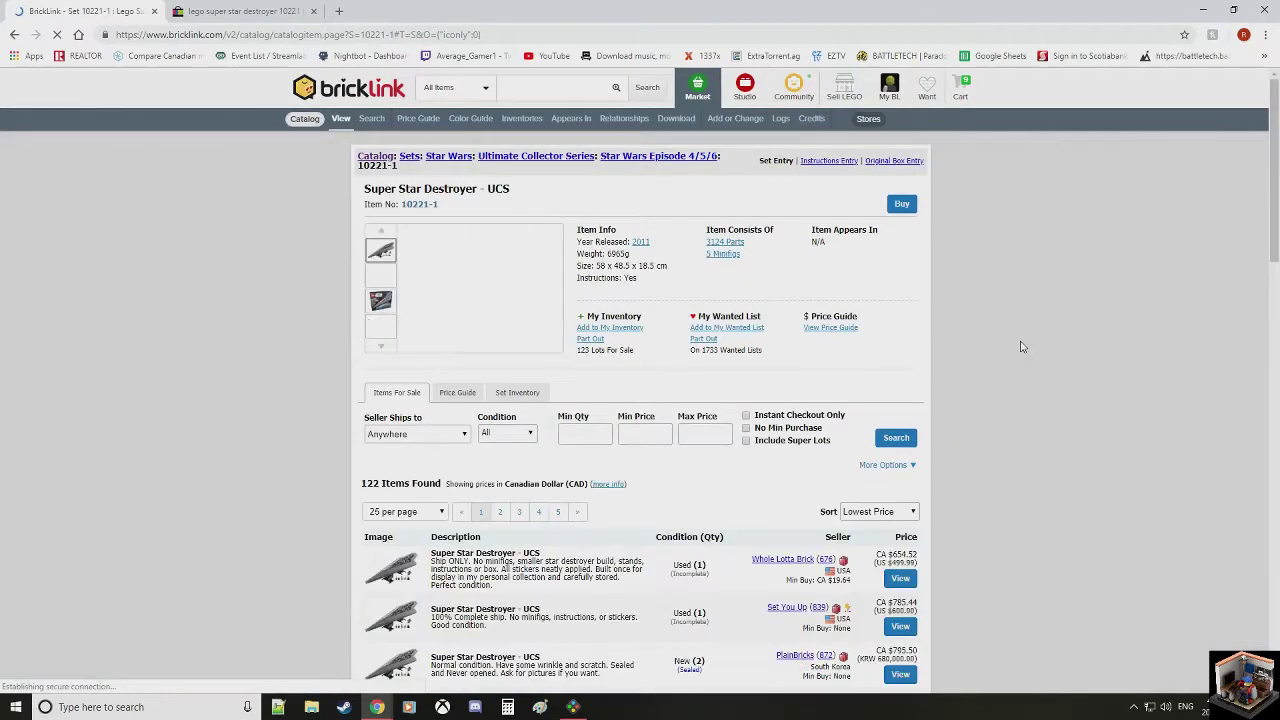
Step: Examine the Super Star Destroyer - UCS lots for sale, including the description of the cheapest used, incomplete lot
scroll(1046, 354, down, 1)
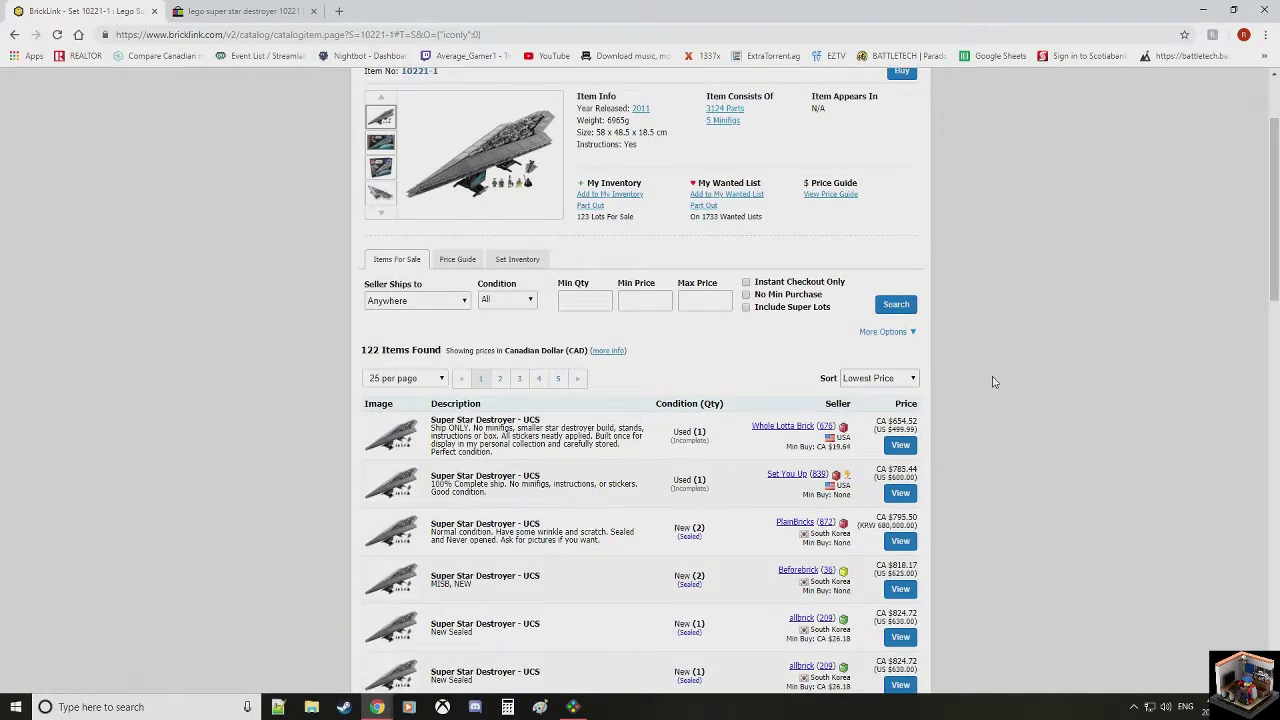
scroll(994, 380, down, 3)
scroll(994, 380, up, 1)
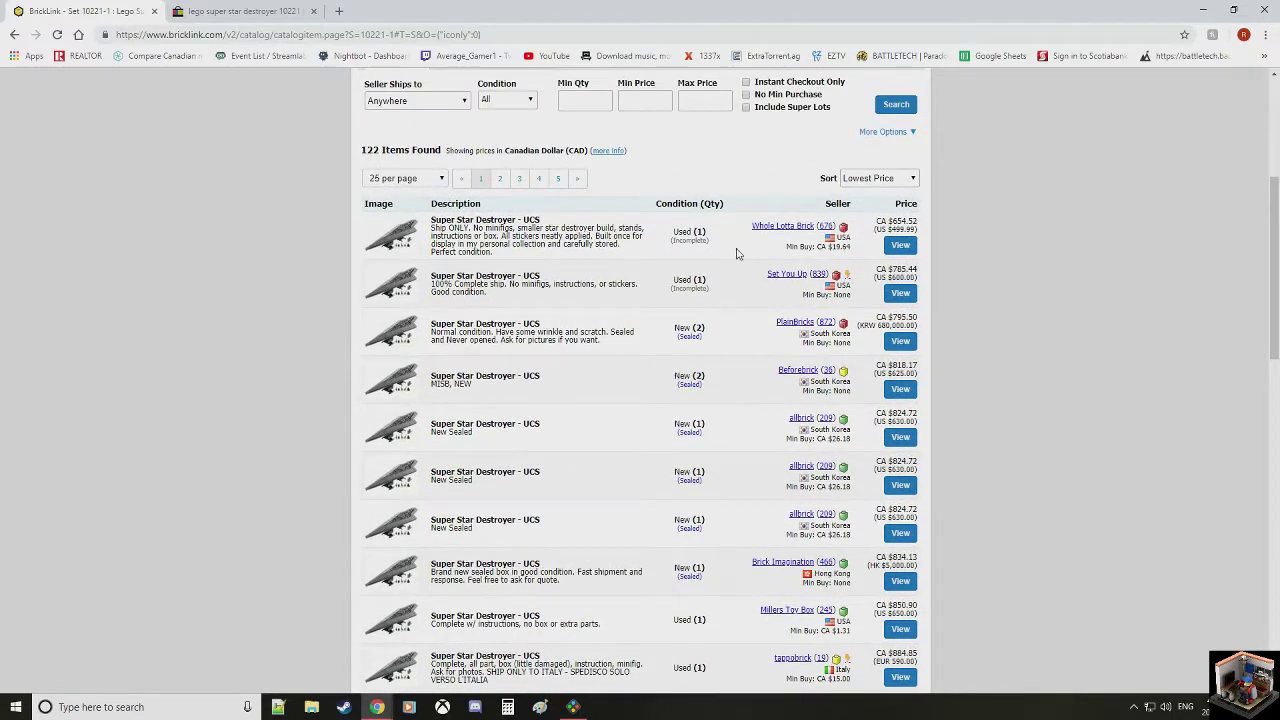
right_click(483, 247)
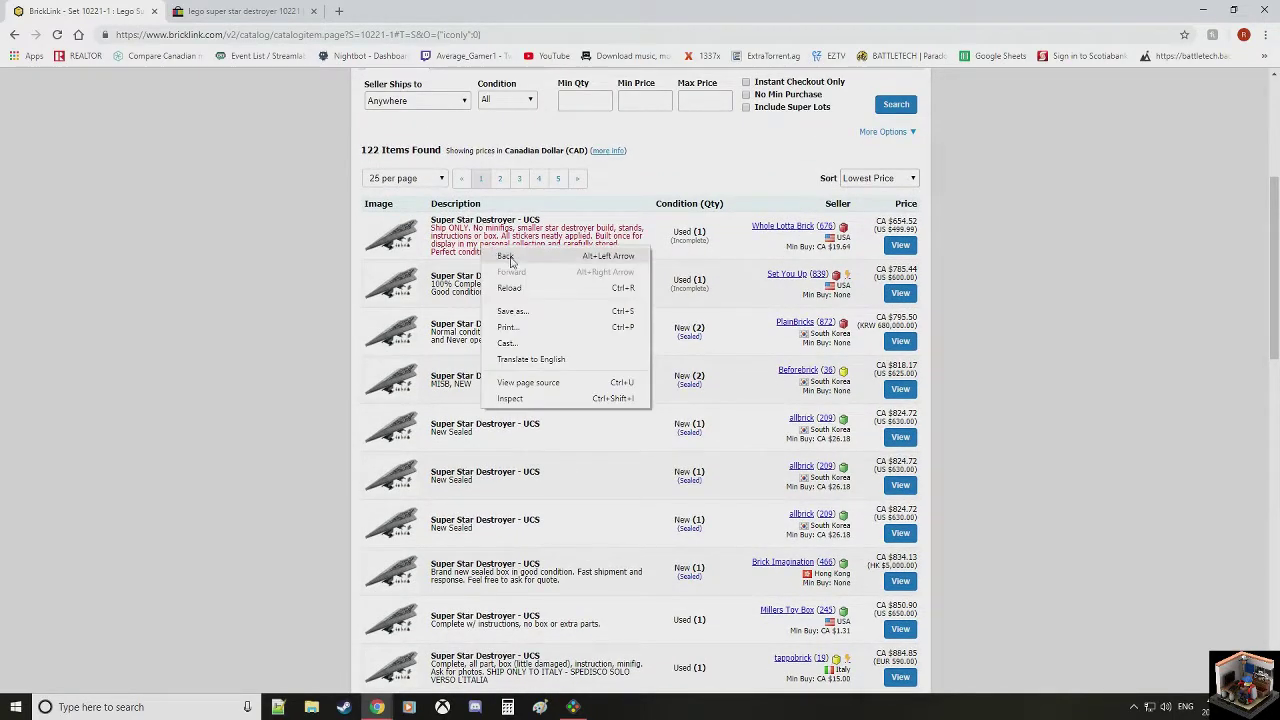
click(1078, 239)
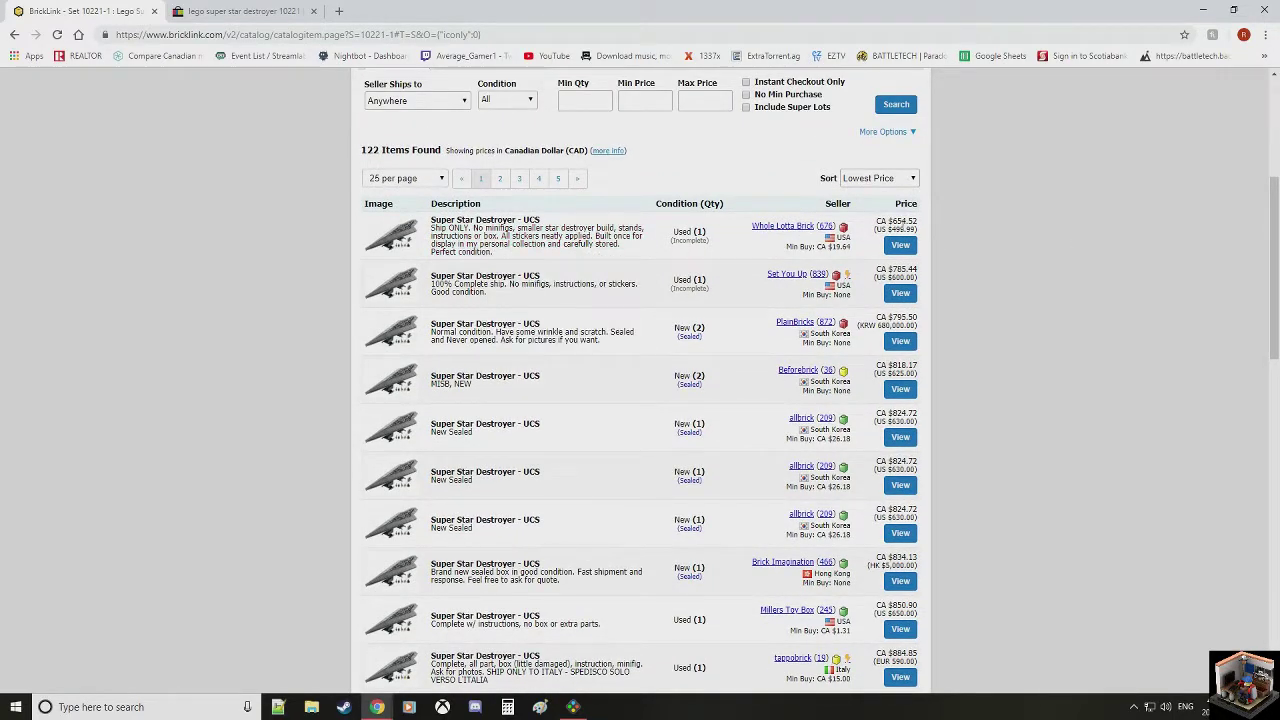
Step: Check the prices of the cheapest used and sealed BrickLink lots and compare them with the eBay search results
shift+click(893, 218)
click(957, 234)
drag(893, 314, 925, 322)
click(958, 347)
click(246, 12)
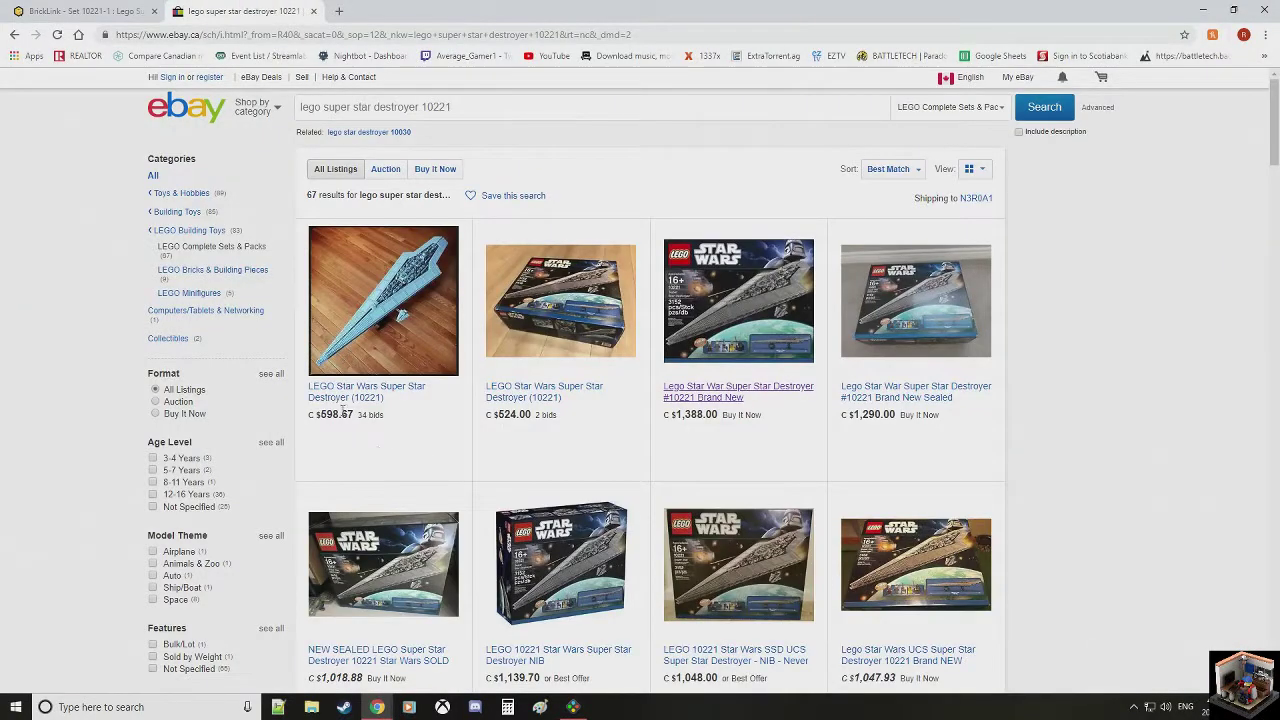
click(136, 12)
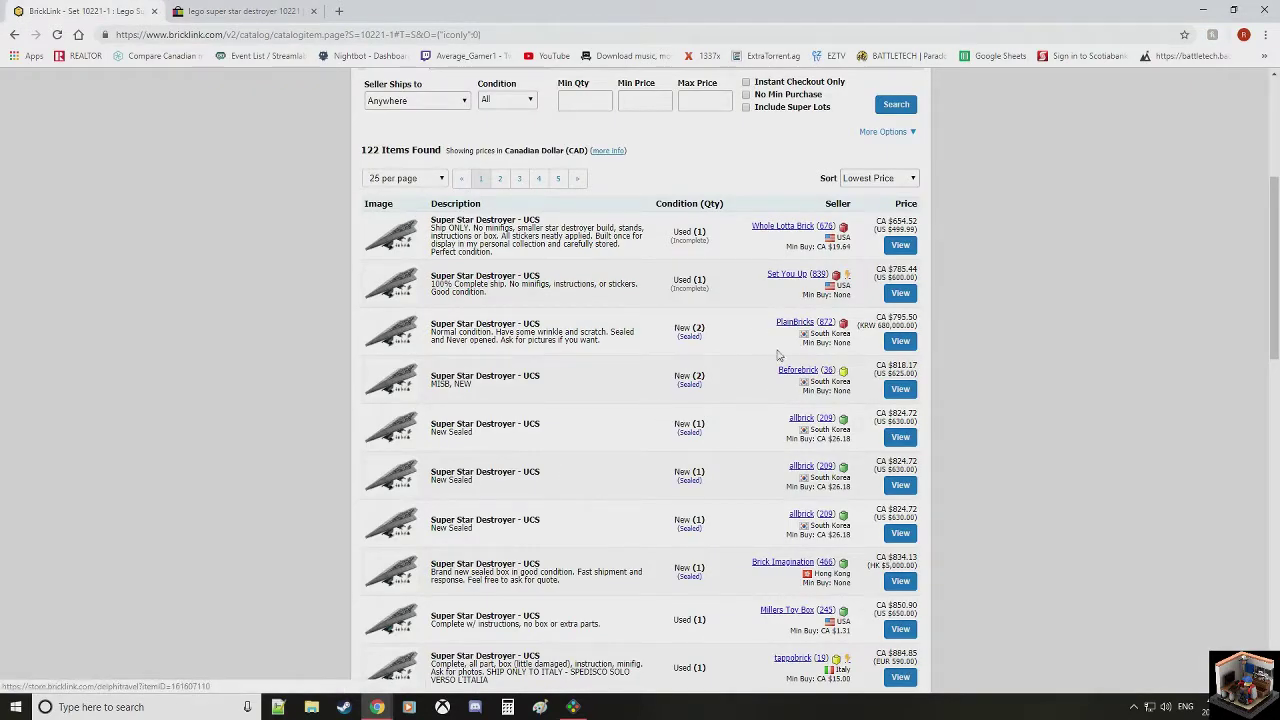
Step: Open the wanted list Part Out page for set 10221-1 and review its included items and wanted list options
scroll(1037, 366, up, 2)
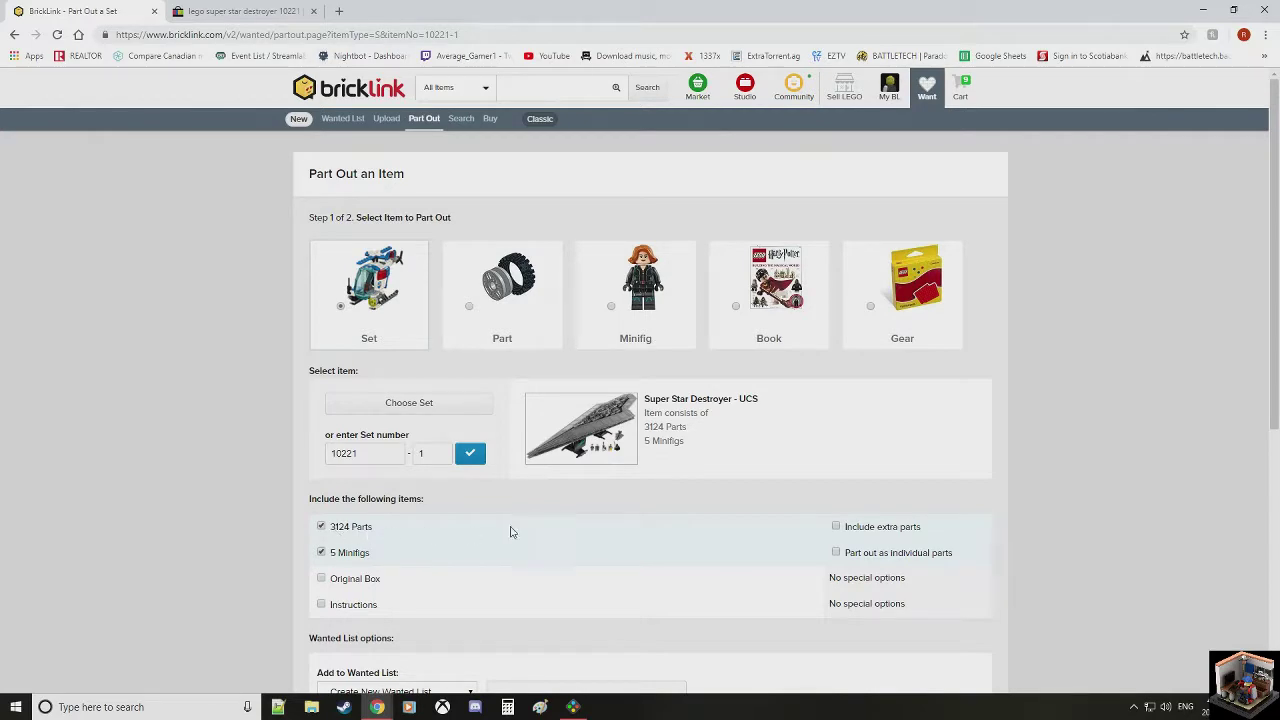
scroll(554, 520, down, 4)
scroll(634, 377, up, 2)
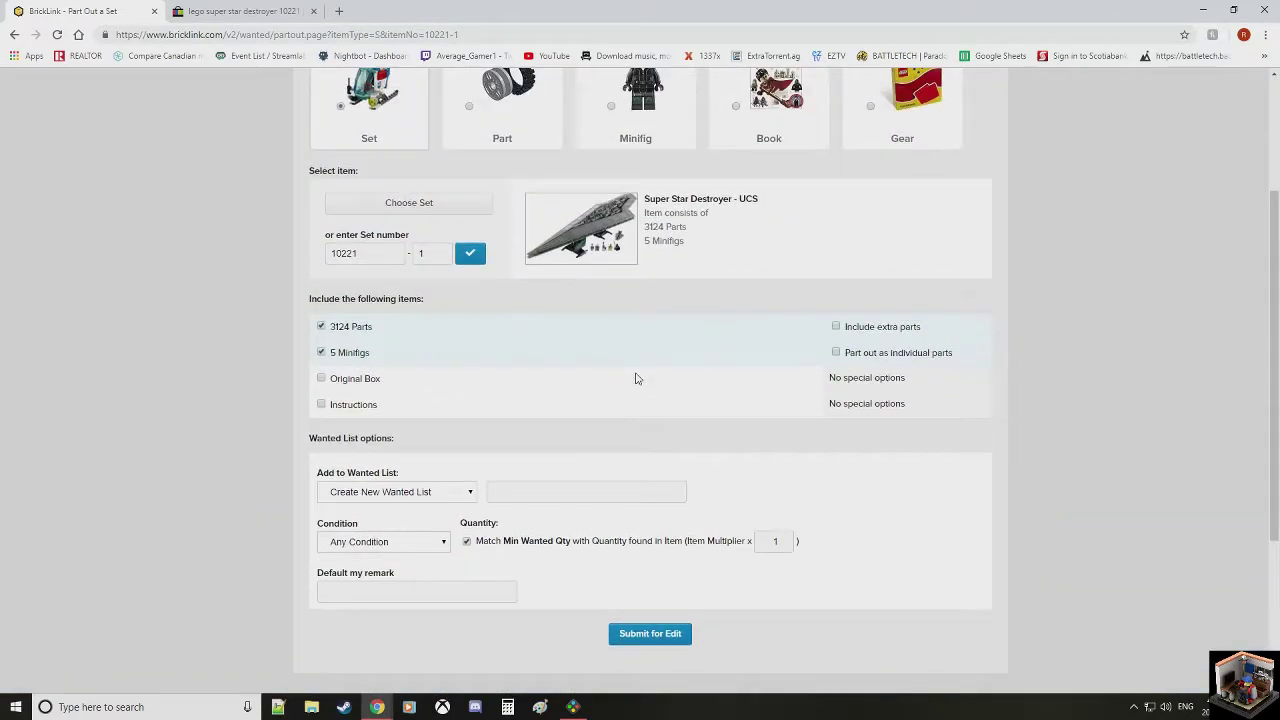
Step: Name the new wanted list SSD, check the set selection and number, and submit the part-out for editing
click(549, 492)
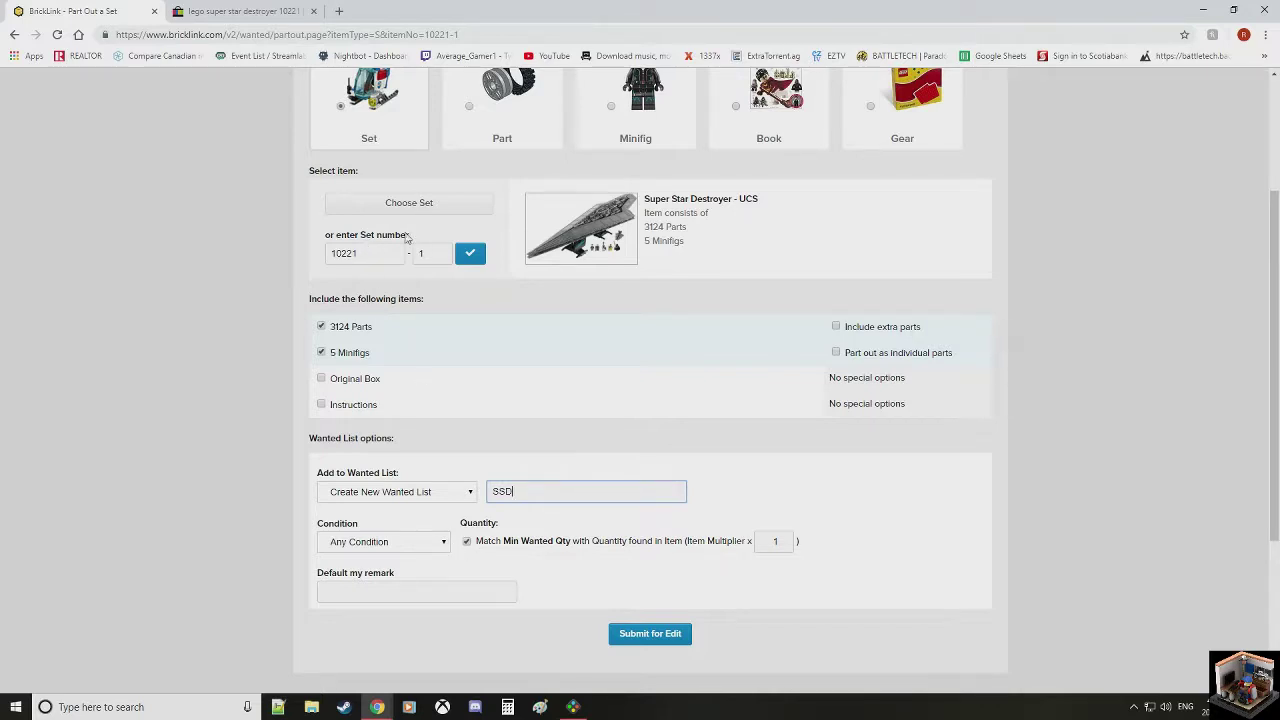
click(421, 205)
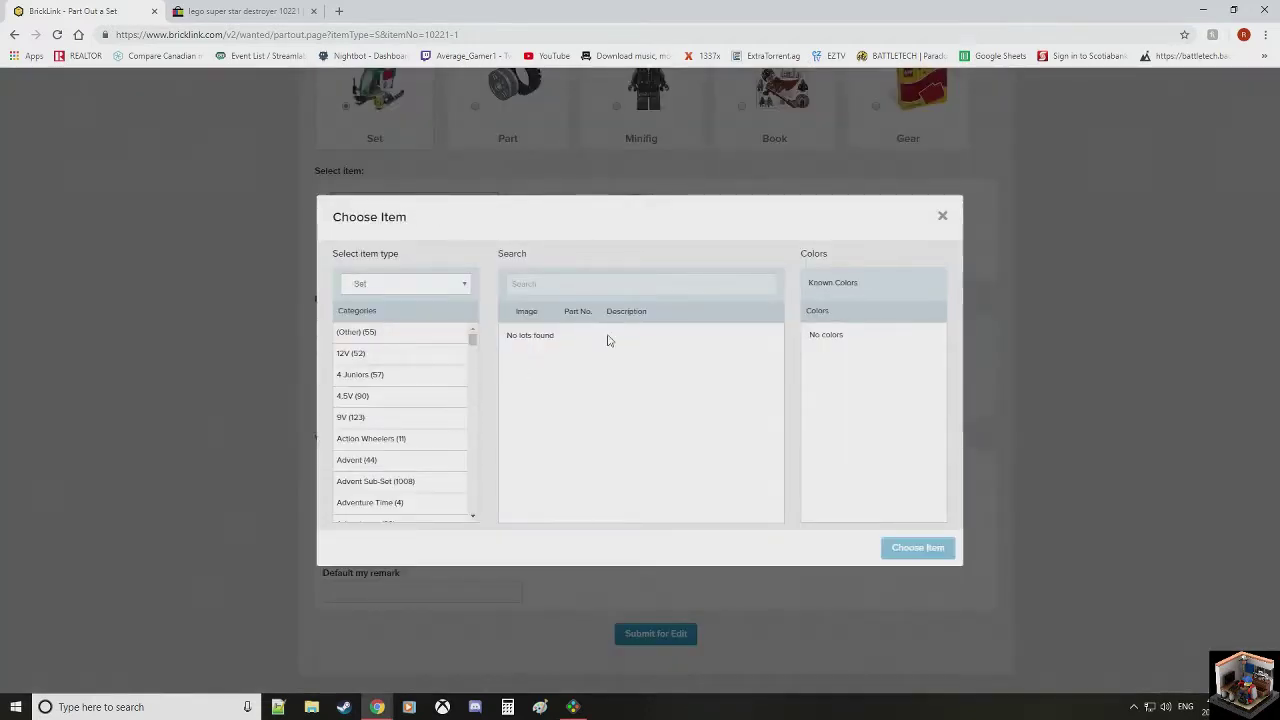
click(942, 216)
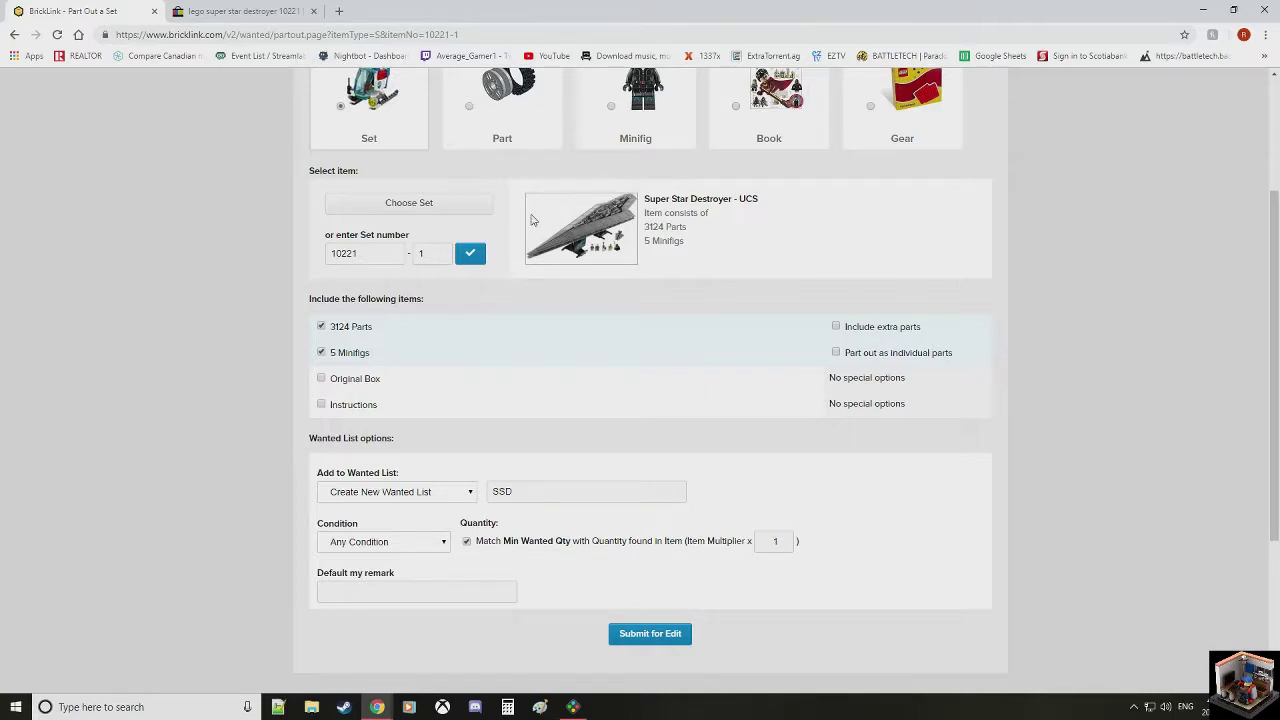
click(366, 251)
click(437, 253)
click(1070, 290)
click(647, 636)
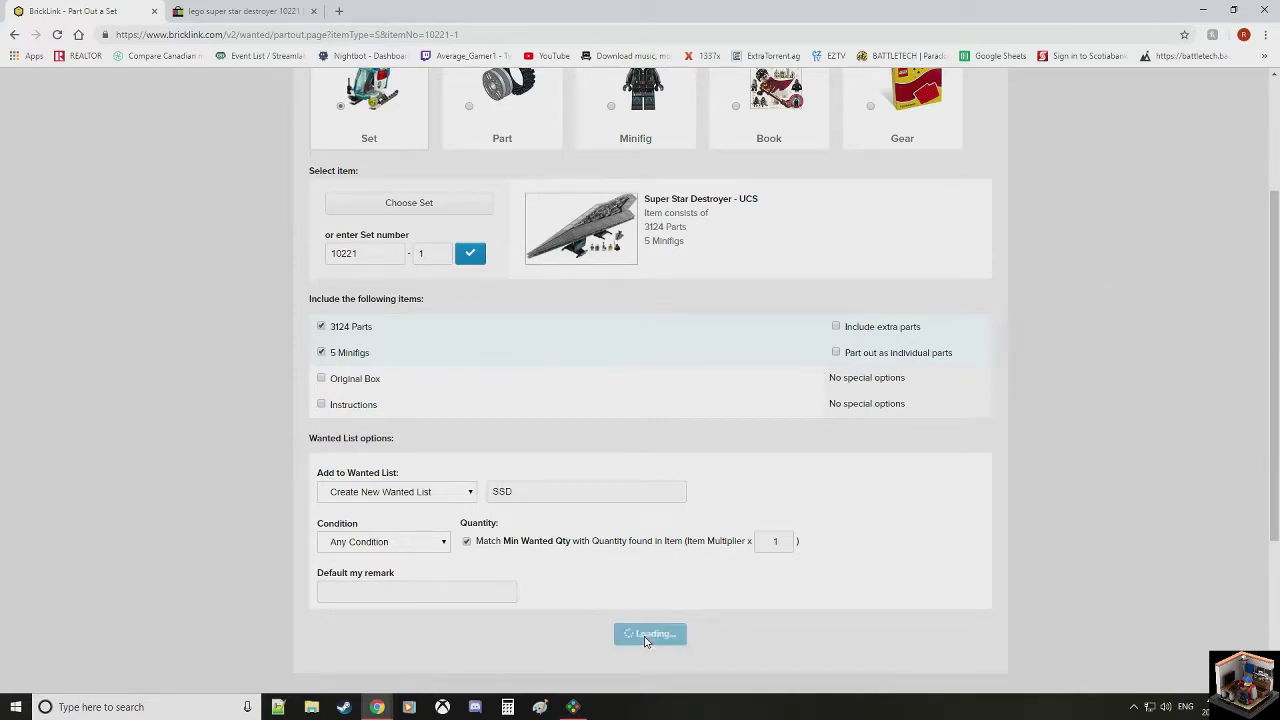
Step: Review the parted-out SSD list from the first parts through the minifigs to the alternate parts
scroll(1036, 476, down, 2)
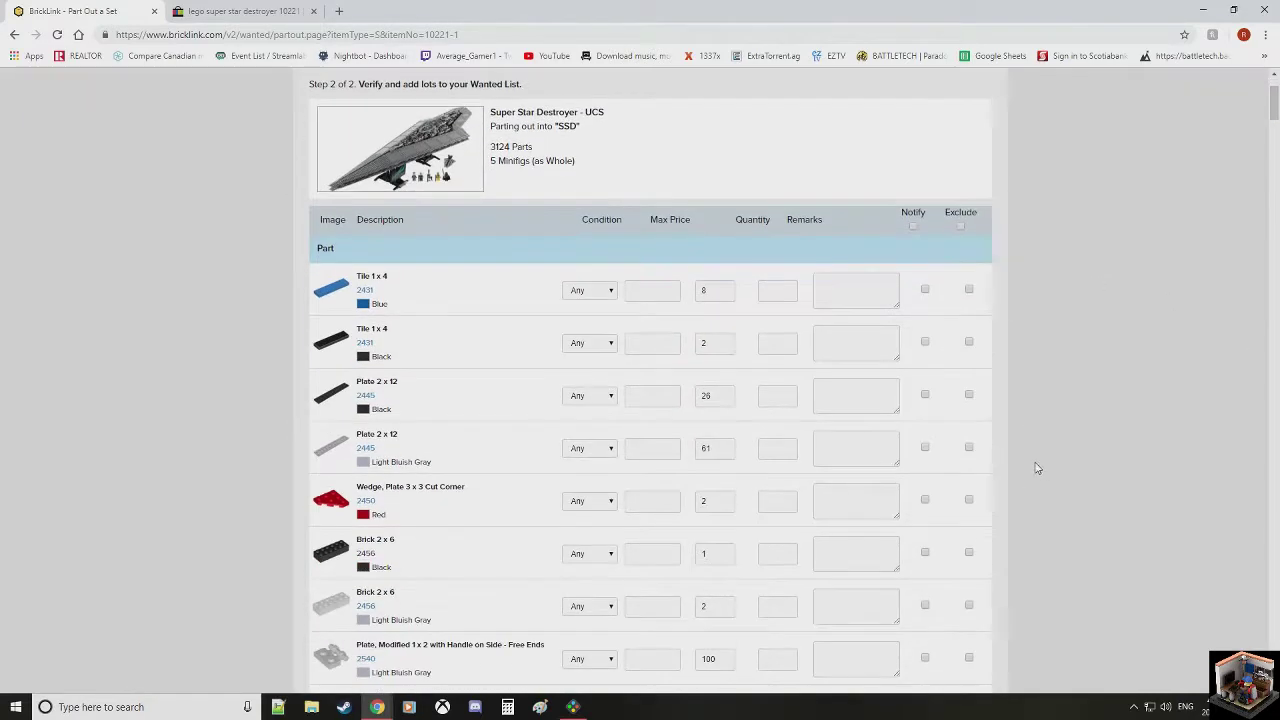
scroll(1074, 418, down, 20)
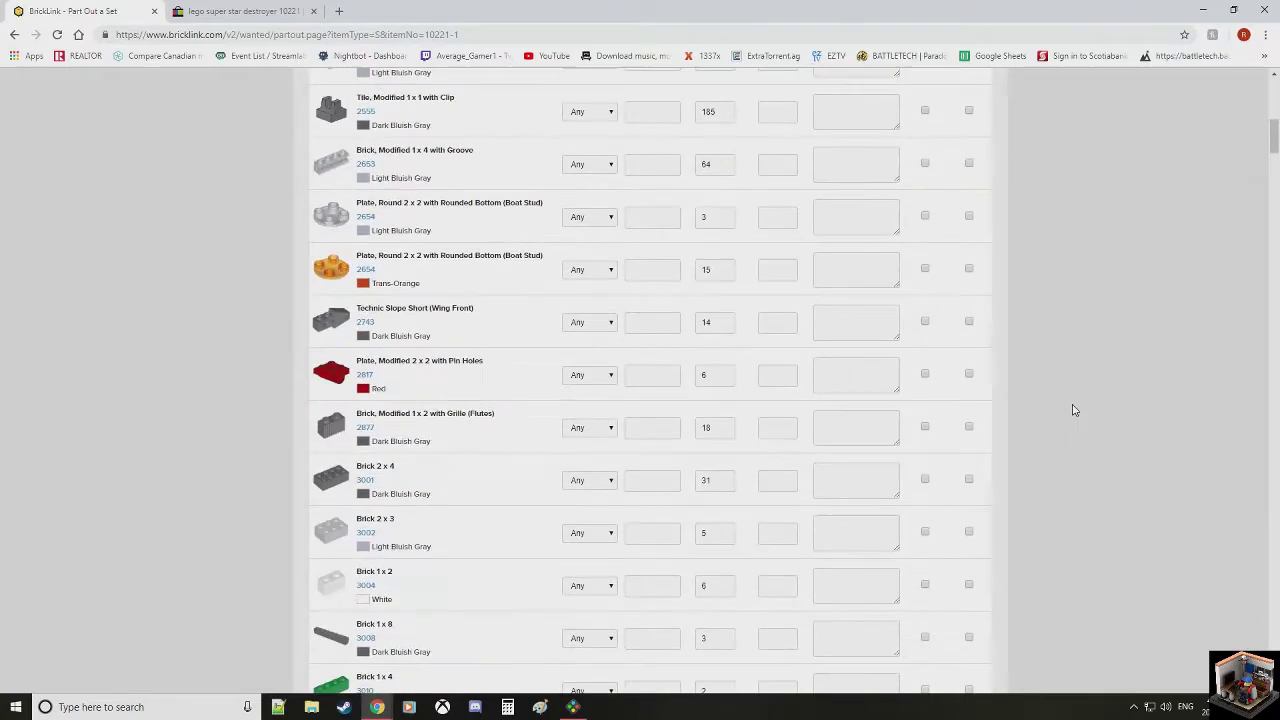
scroll(1075, 406, down, 15)
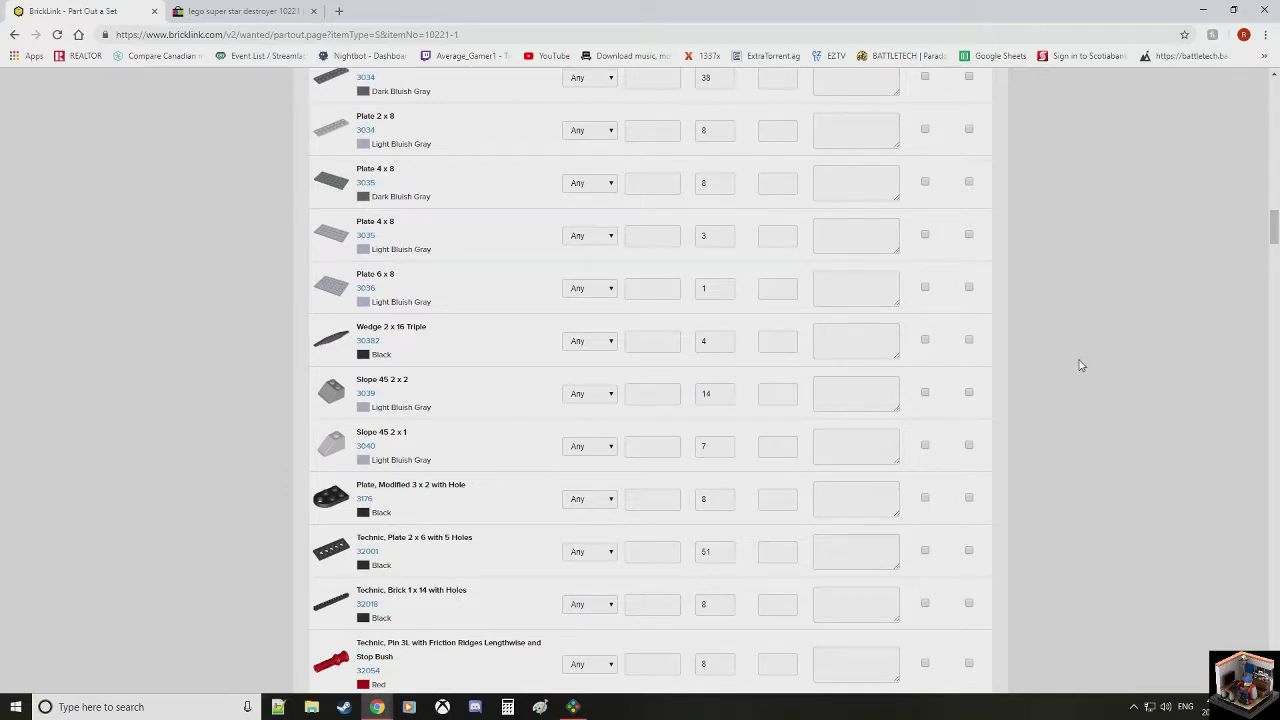
scroll(1074, 362, down, 12)
scroll(1074, 359, down, 15)
scroll(1074, 359, down, 15)
scroll(1070, 357, down, 15)
scroll(1070, 357, down, 15)
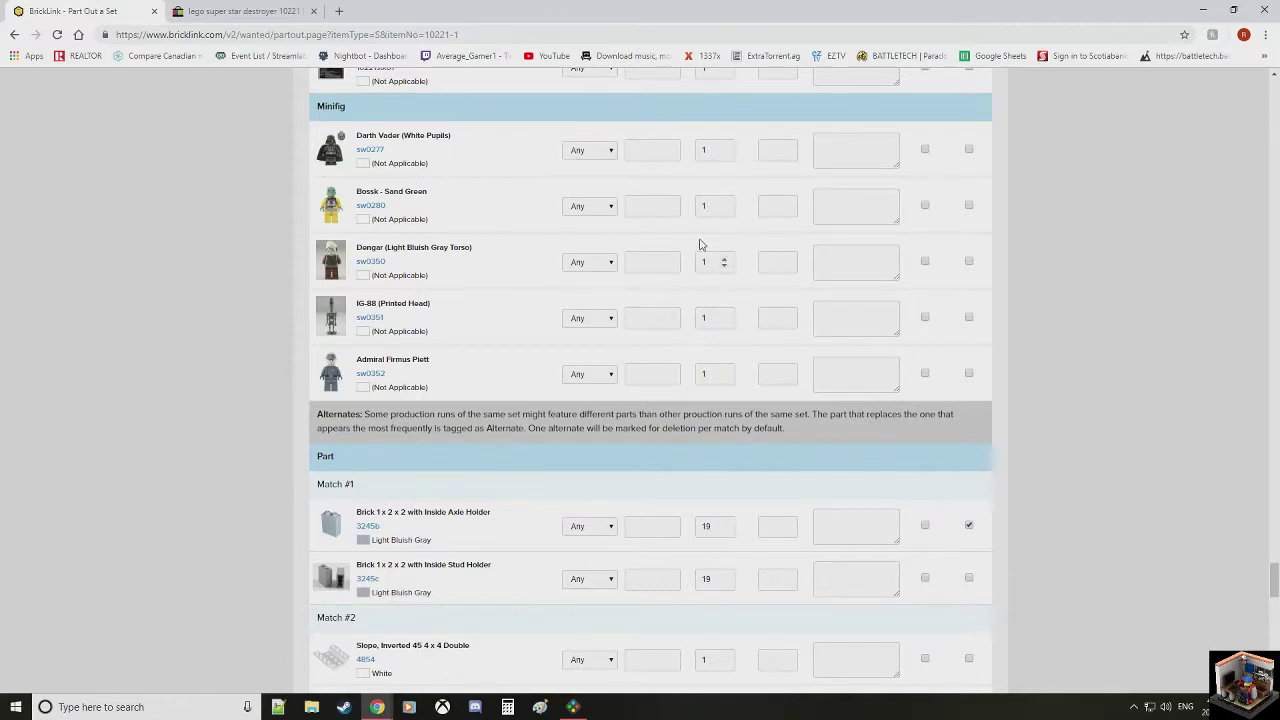
Step: Check the alternate part matches through Match #10 and add the parted-out items to the SSD wanted list
scroll(1088, 300, down, 3)
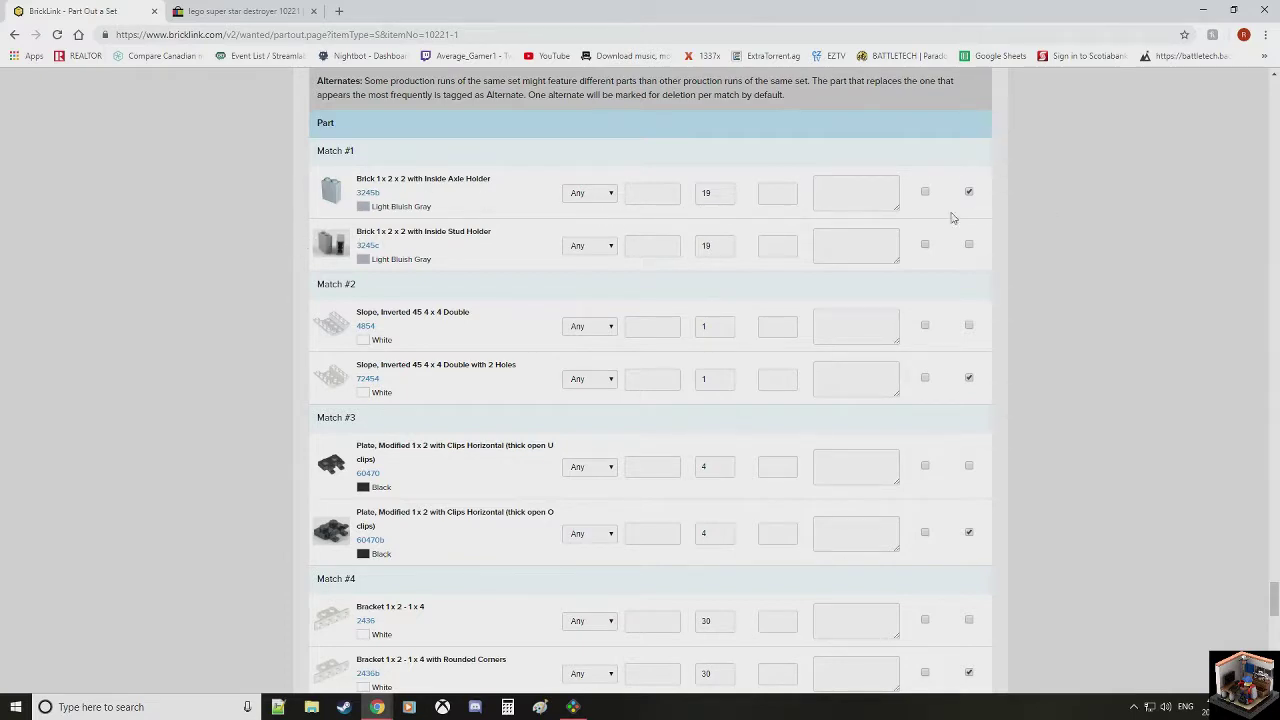
scroll(522, 252, down, 2)
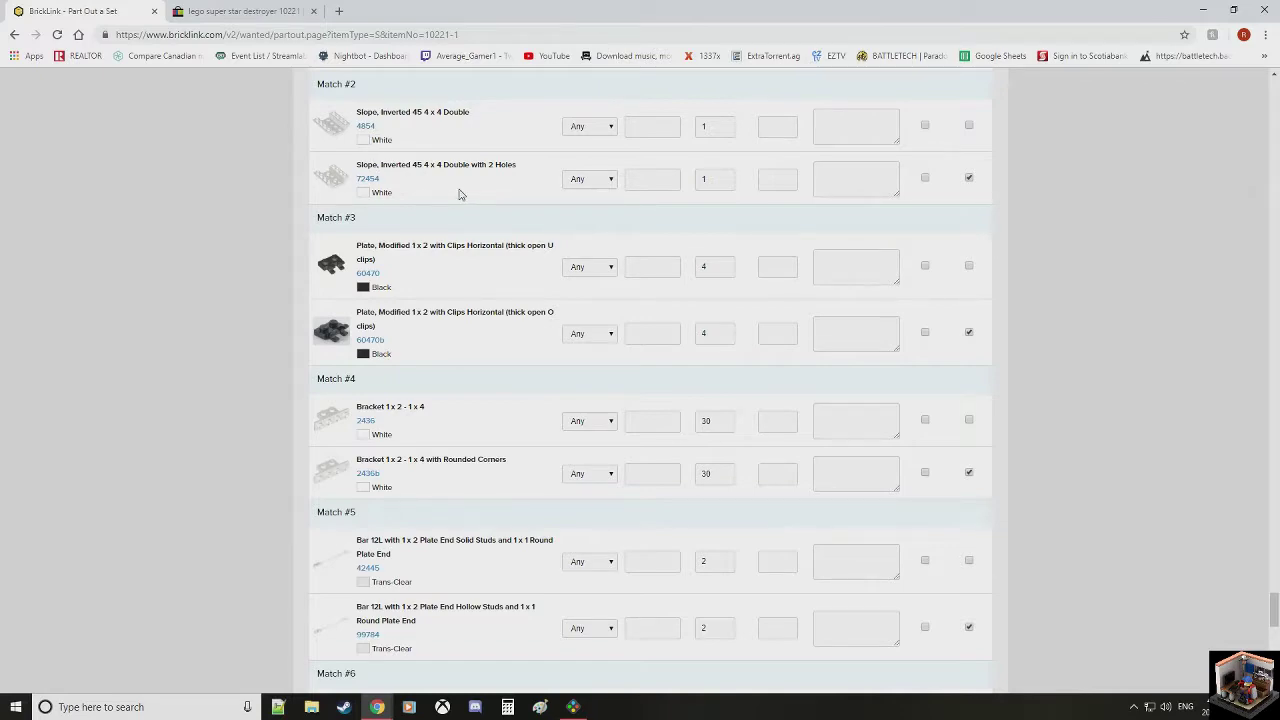
scroll(459, 193, down, 5)
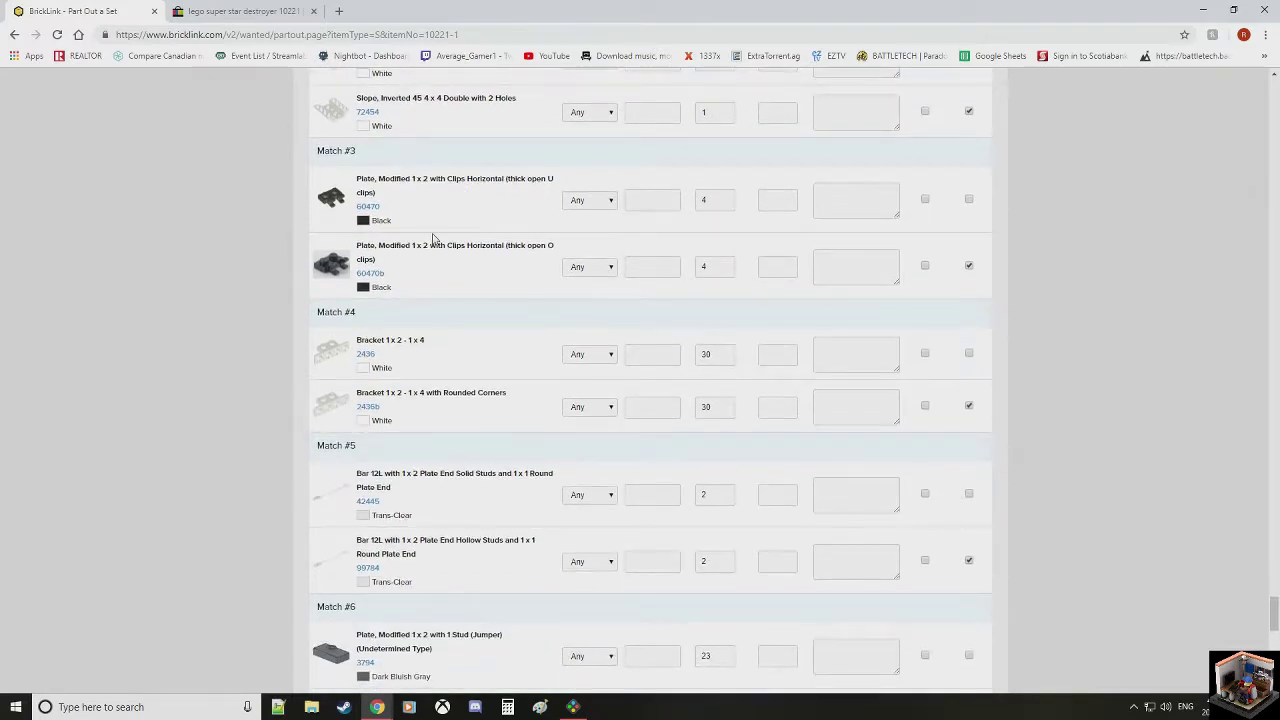
scroll(434, 238, down, 1)
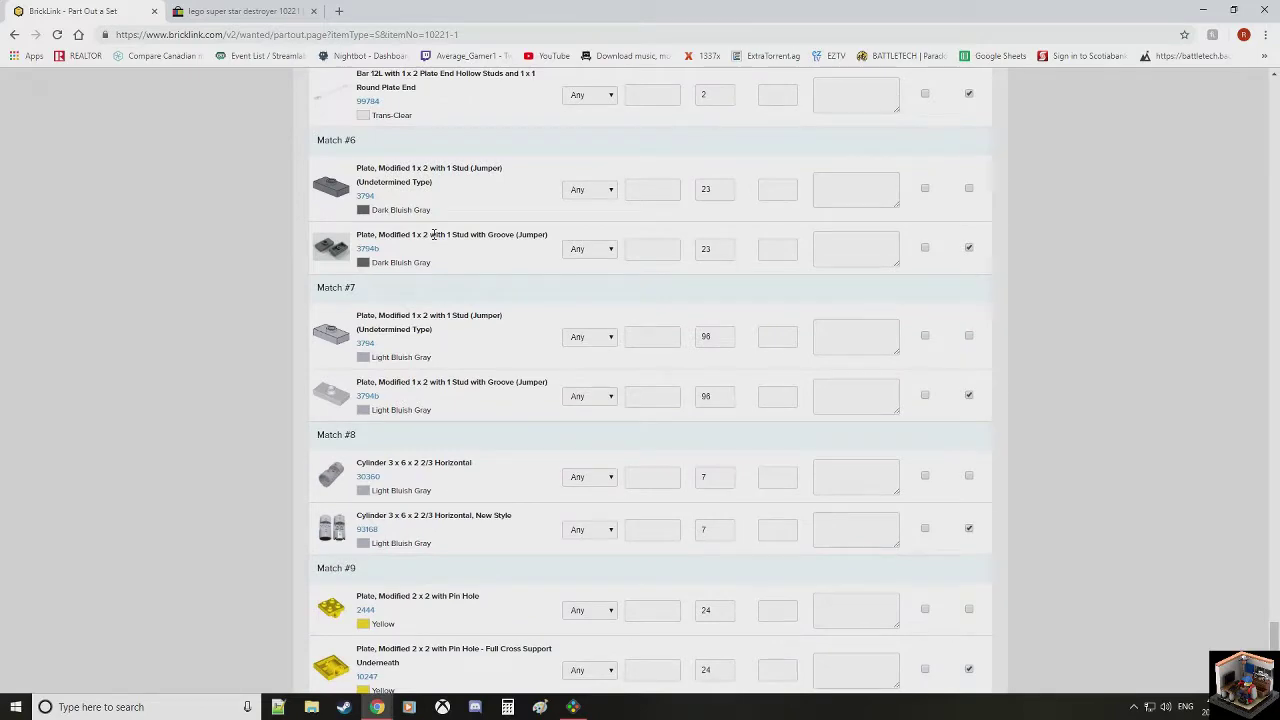
scroll(434, 234, down, 5)
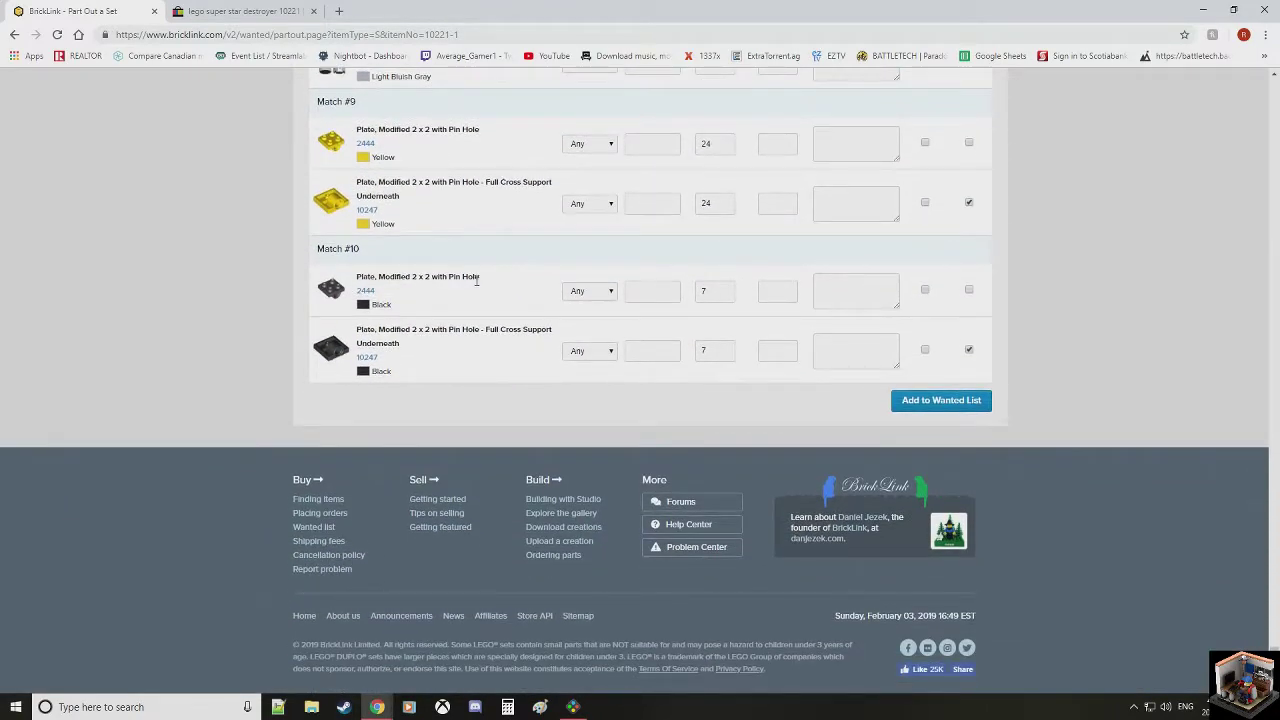
click(946, 400)
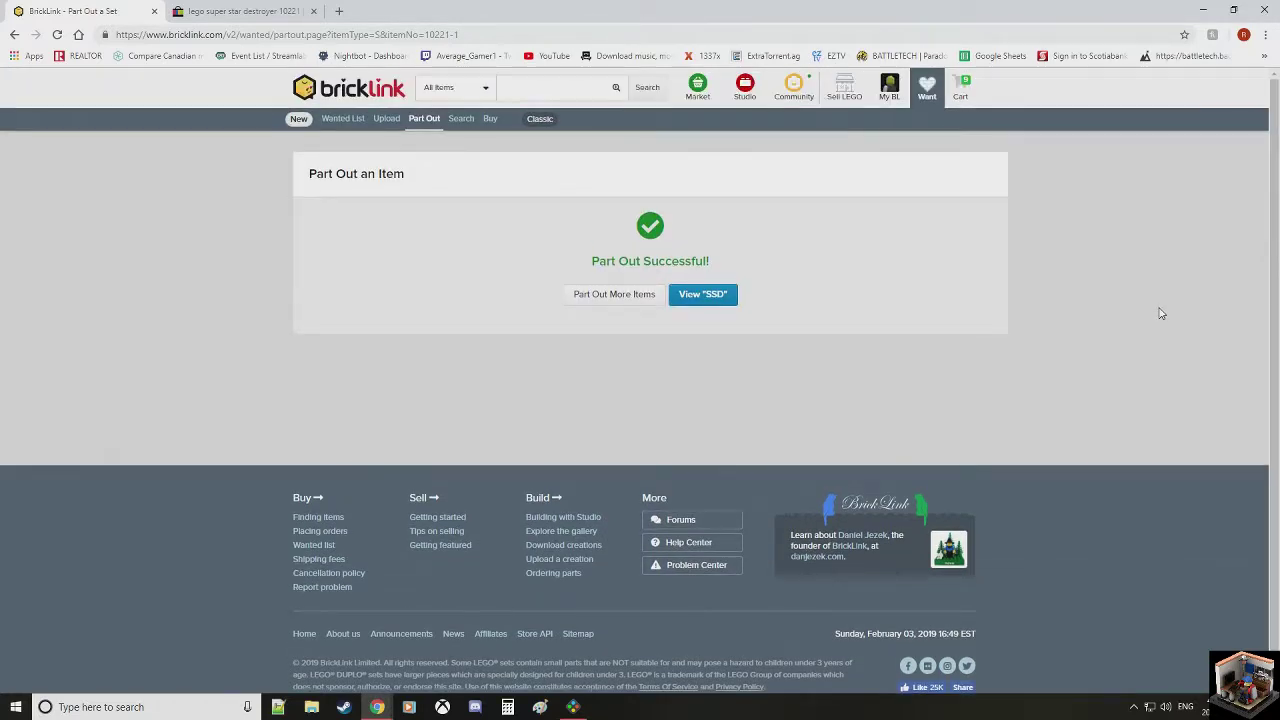
Step: Open the SSD wanted list and review its minifigs, sticker sheet and first black parts
click(703, 298)
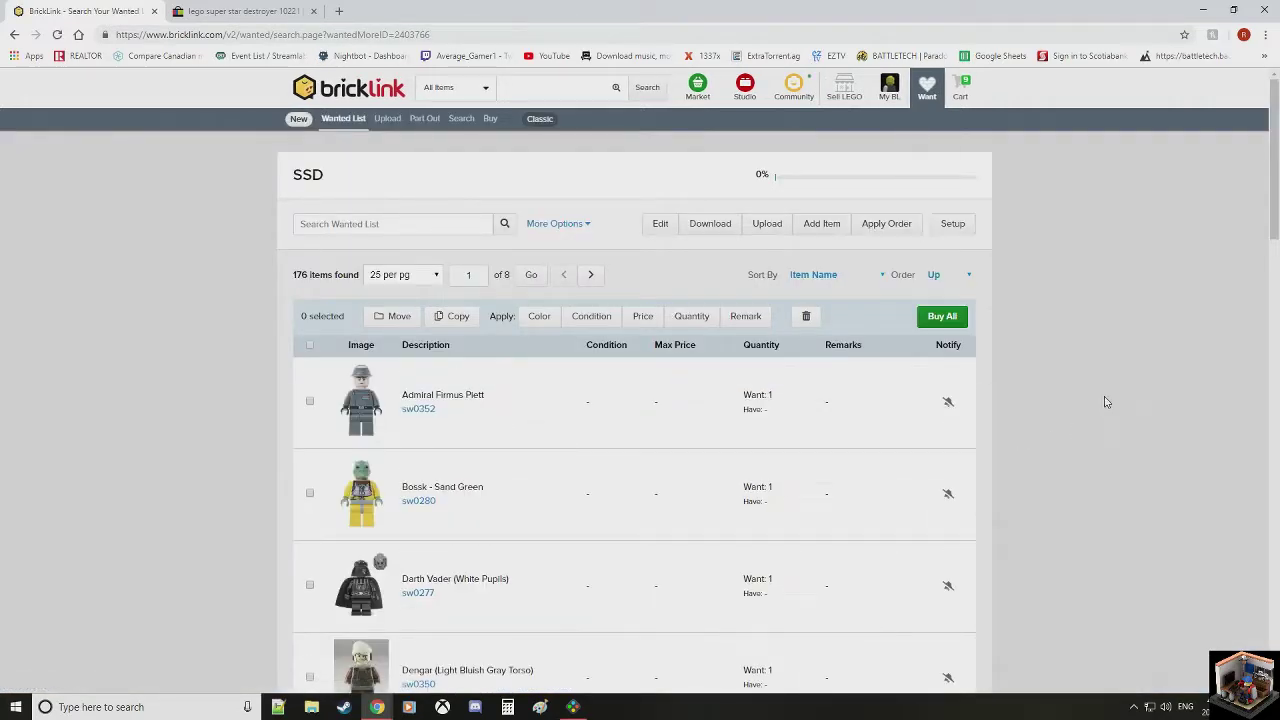
scroll(1108, 400, down, 3)
scroll(1109, 395, up, 1)
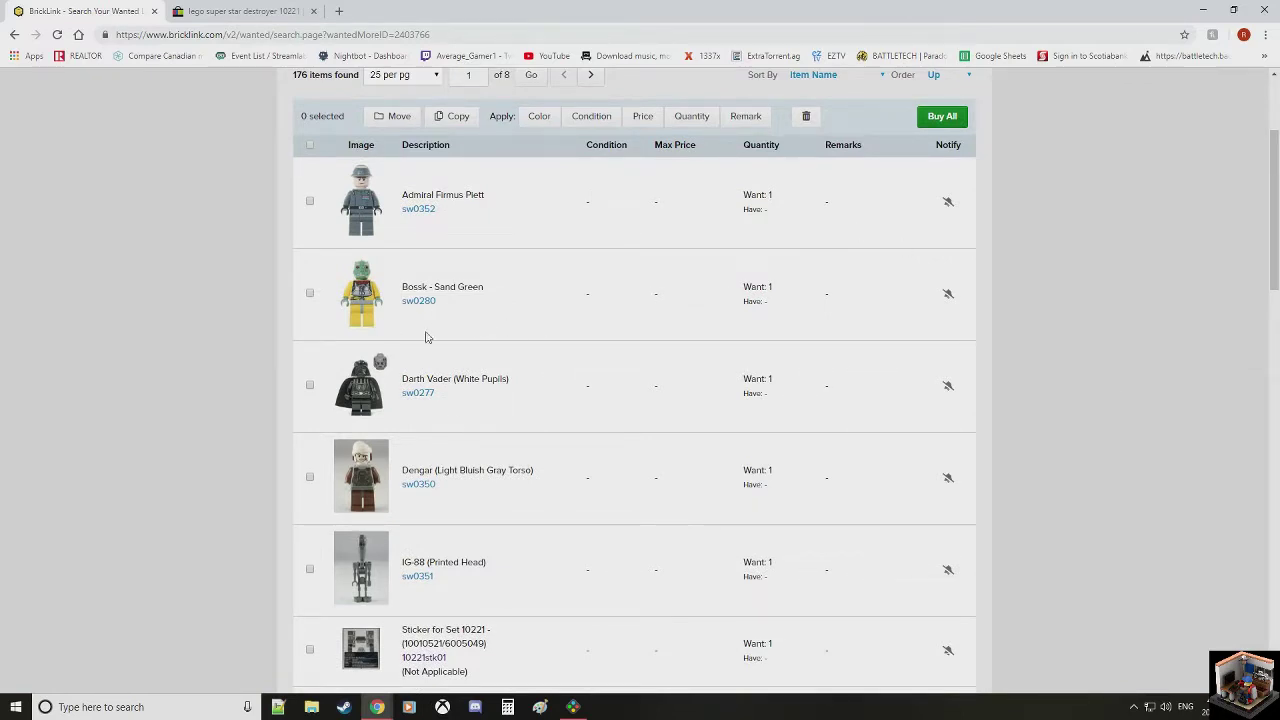
scroll(1140, 286, down, 8)
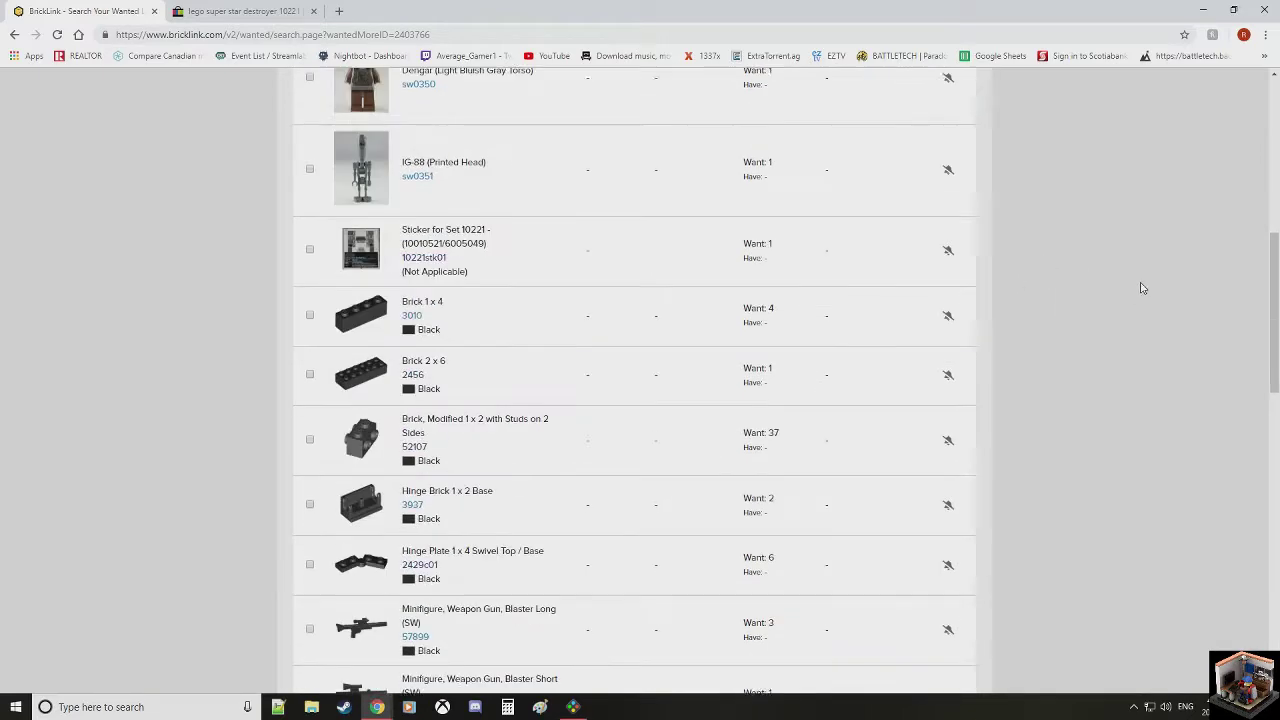
scroll(537, 274, up, 3)
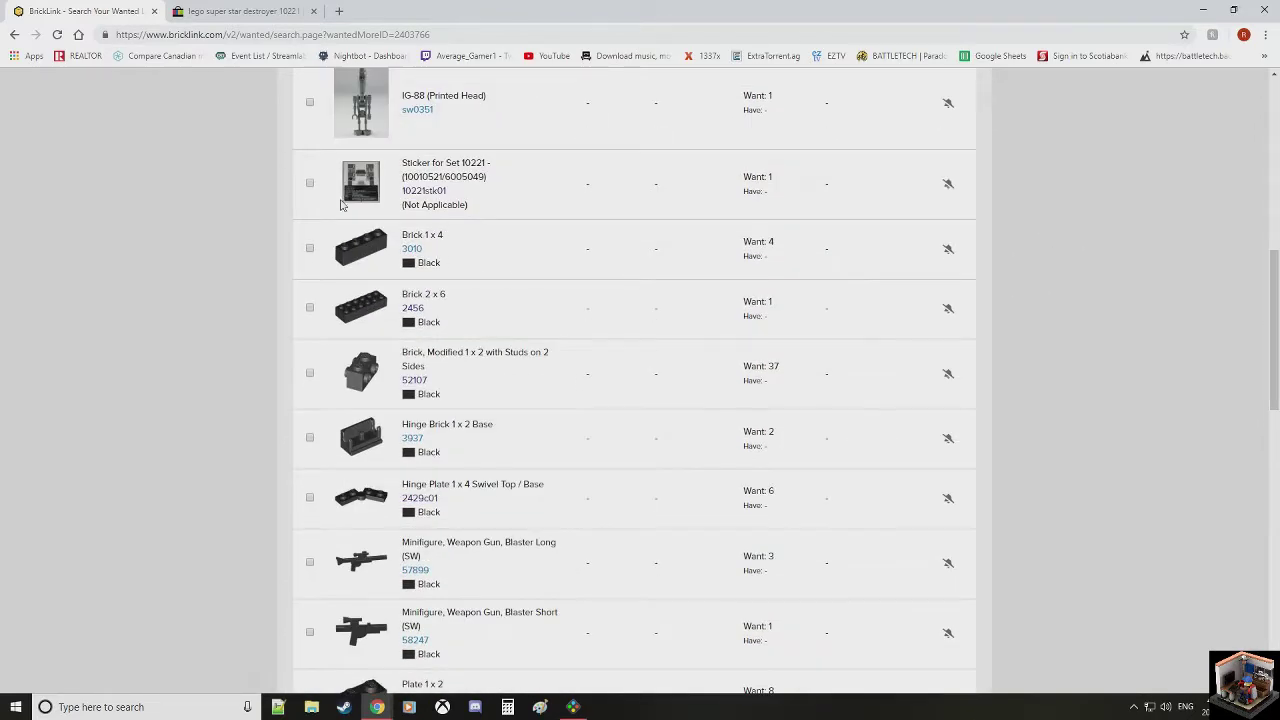
scroll(803, 334, up, 1)
scroll(729, 325, down, 6)
scroll(729, 325, down, 5)
scroll(737, 320, up, 15)
scroll(803, 339, up, 3)
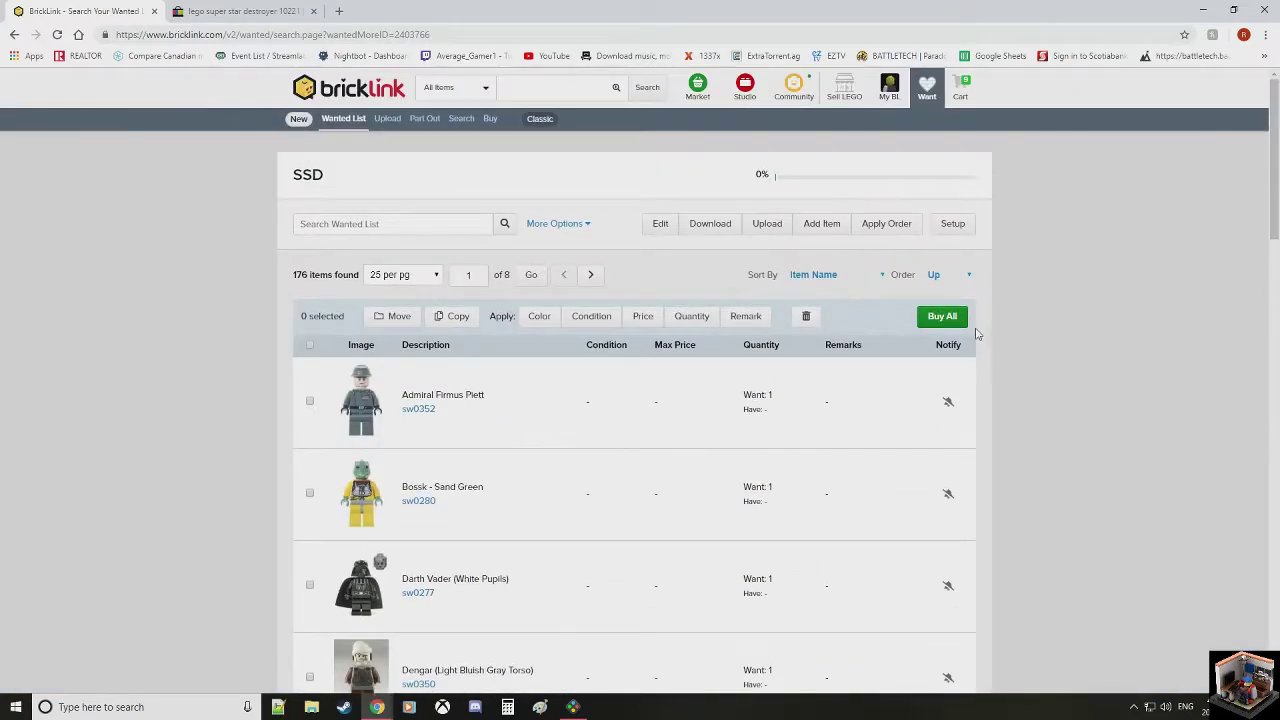
Step: Start buying all SSD items, limit stores to North America, and auto-select stores with the minimum-buy option kept enabled
click(943, 314)
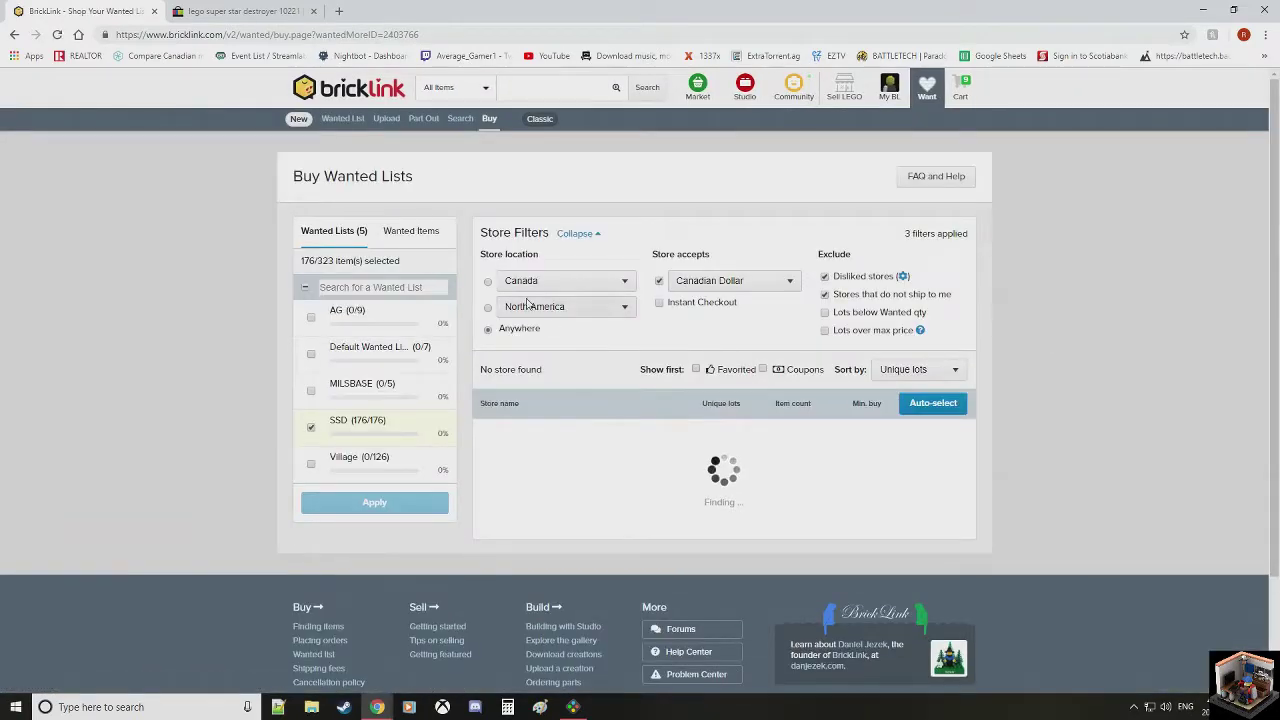
click(489, 309)
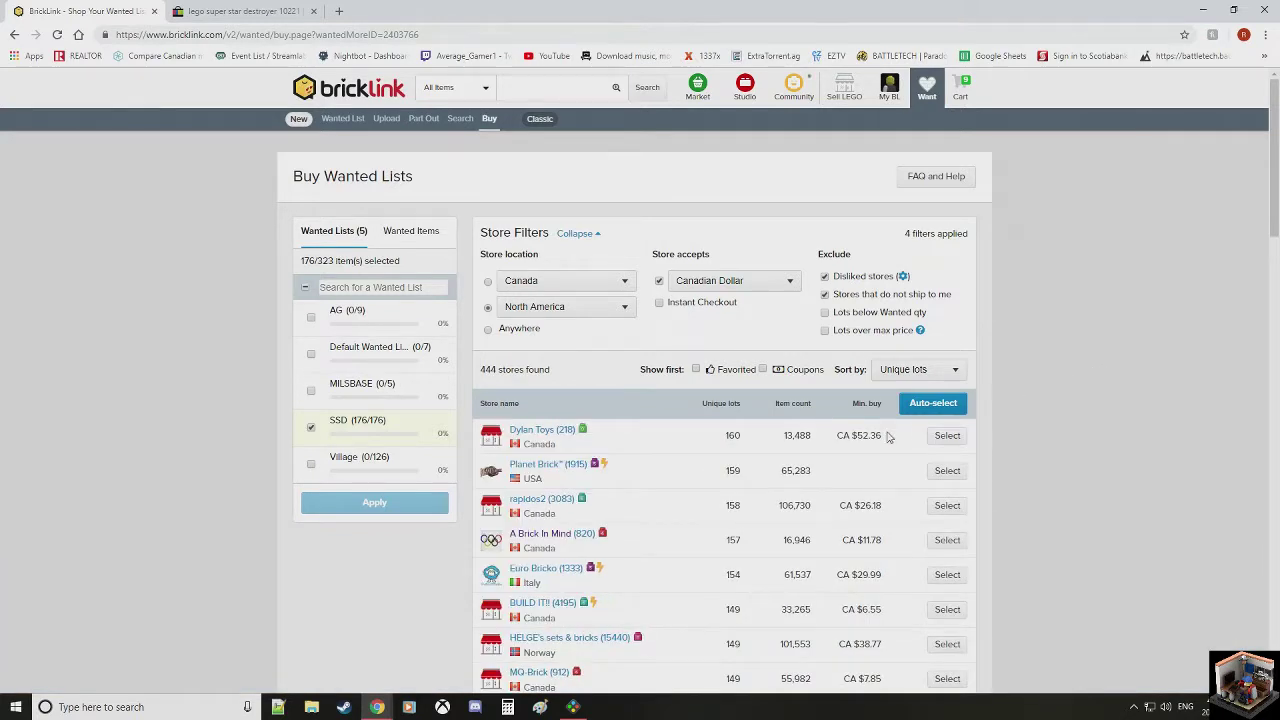
click(934, 404)
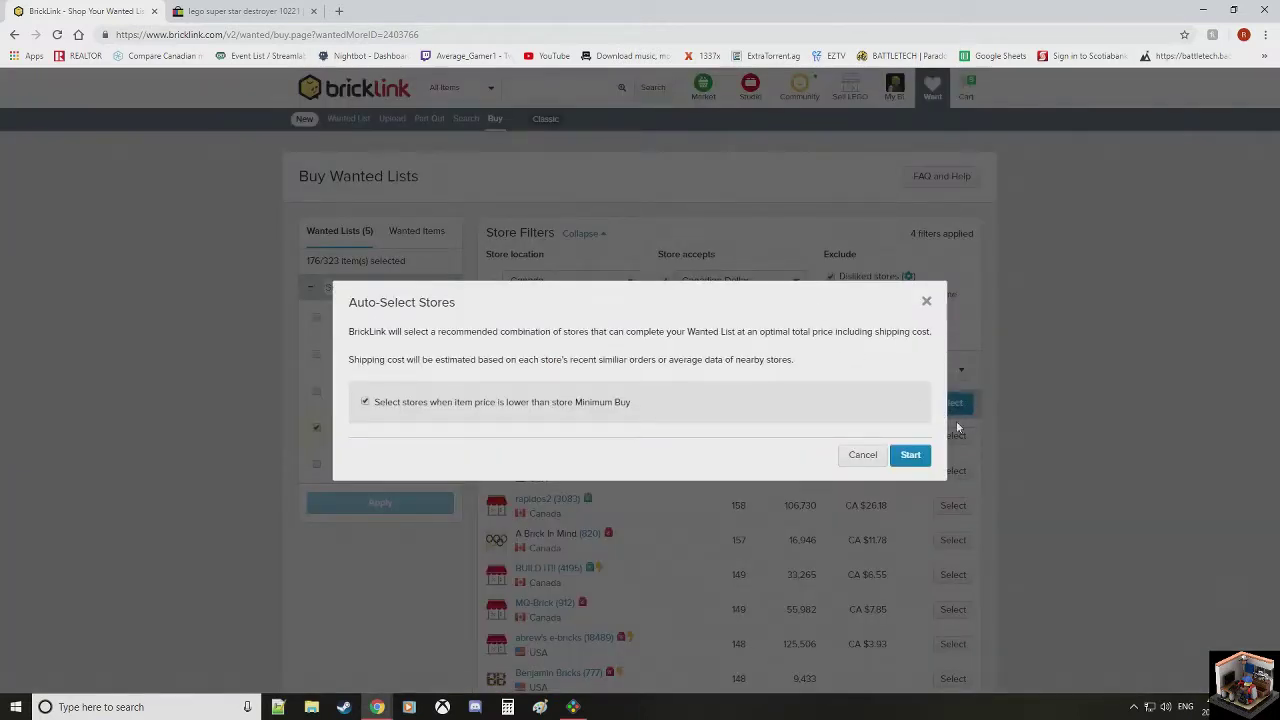
click(908, 455)
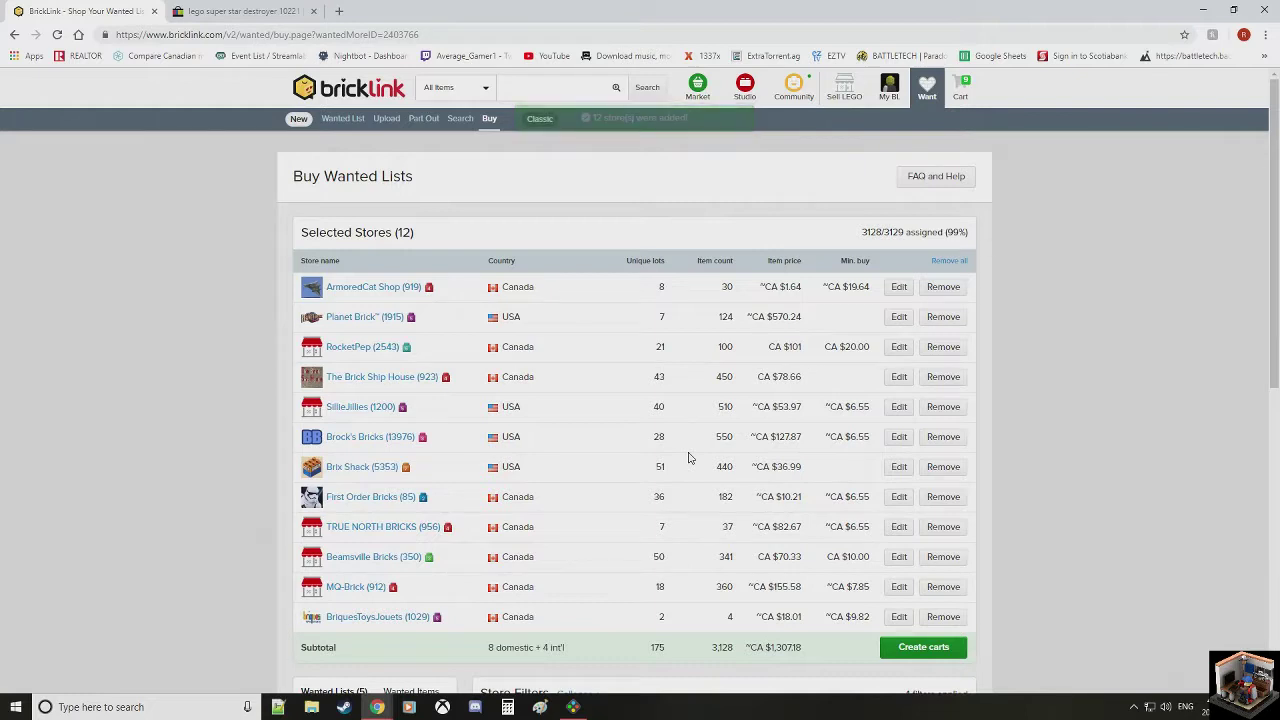
Step: Check the selected stores' subtotal and the item price for Planet Brick
click(1010, 313)
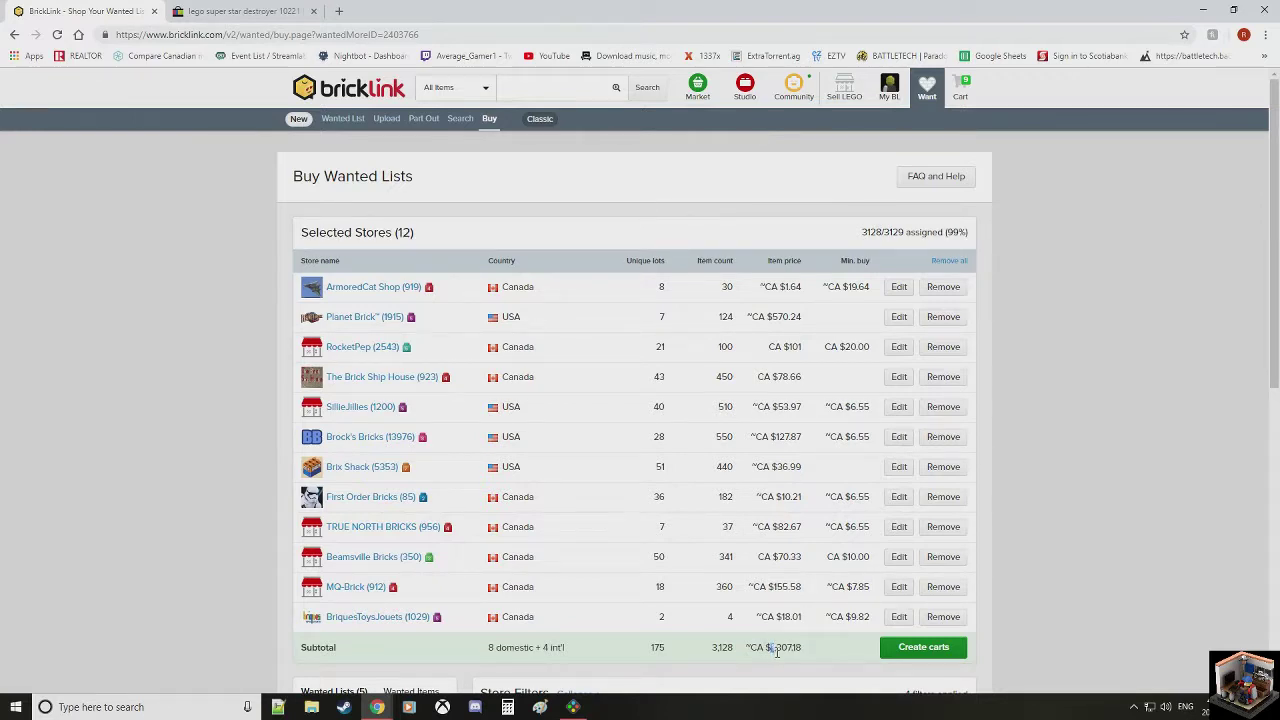
drag(777, 650, 793, 659)
click(1075, 546)
drag(772, 316, 806, 323)
click(1107, 368)
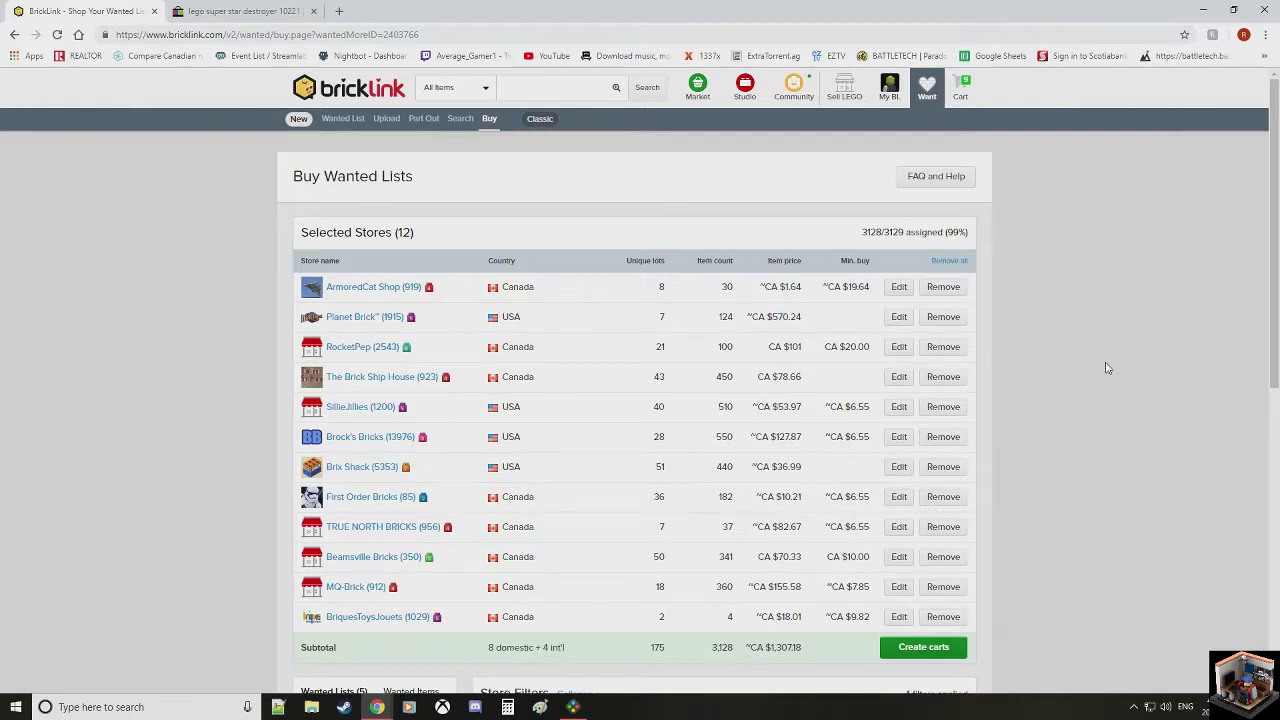
Step: Inspect the Planet Brick store selection, checking the prices of its plates, tiles and wedge plates, and close it unchanged
click(899, 316)
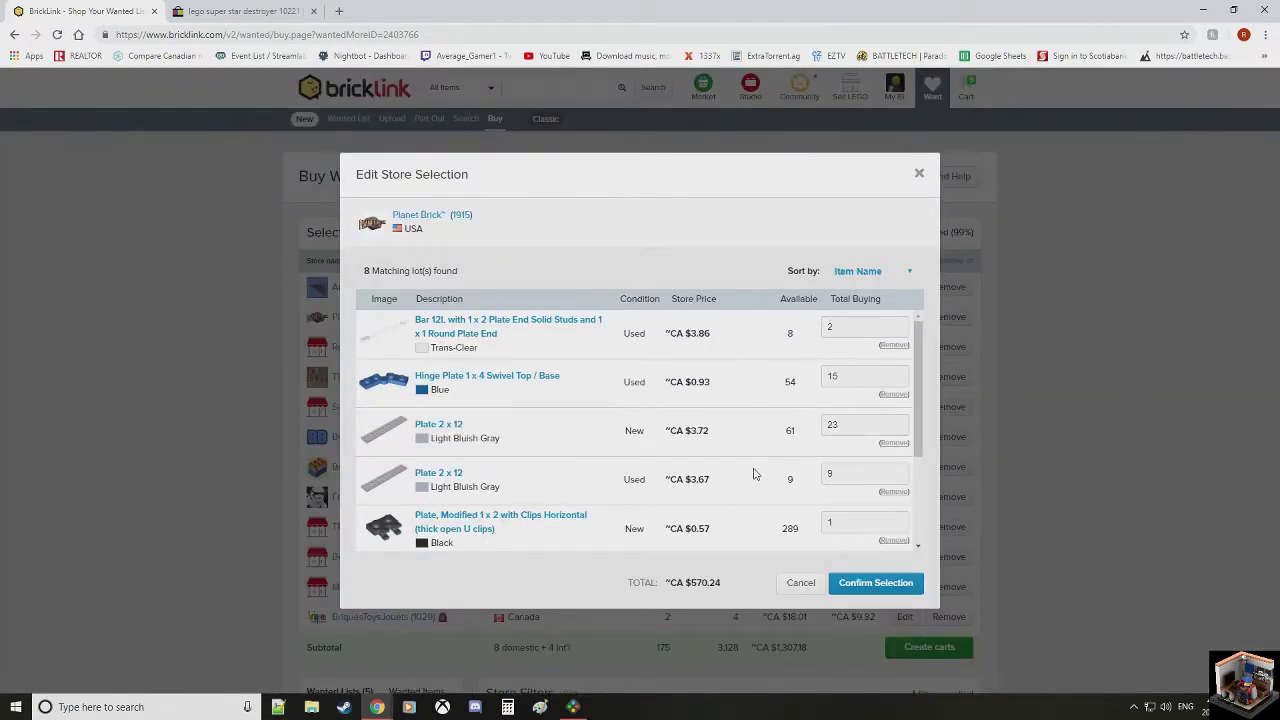
scroll(755, 474, down, 1)
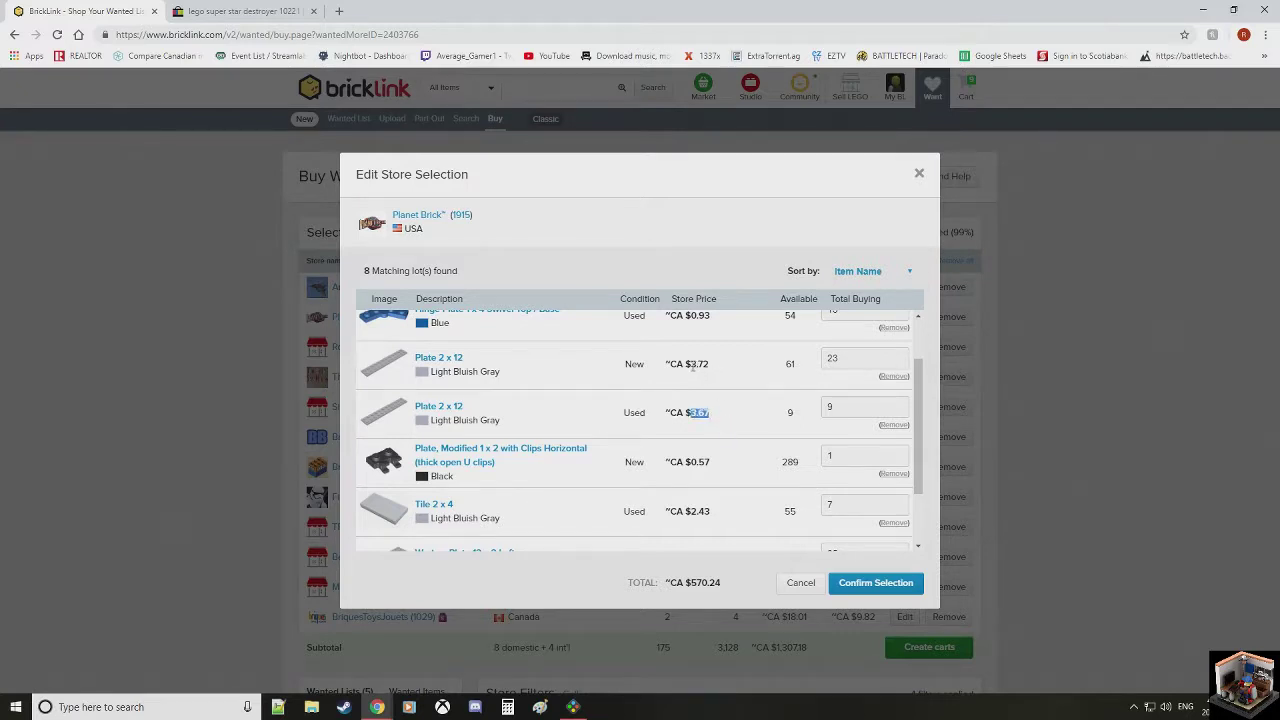
drag(690, 365, 713, 371)
scroll(770, 451, down, 2)
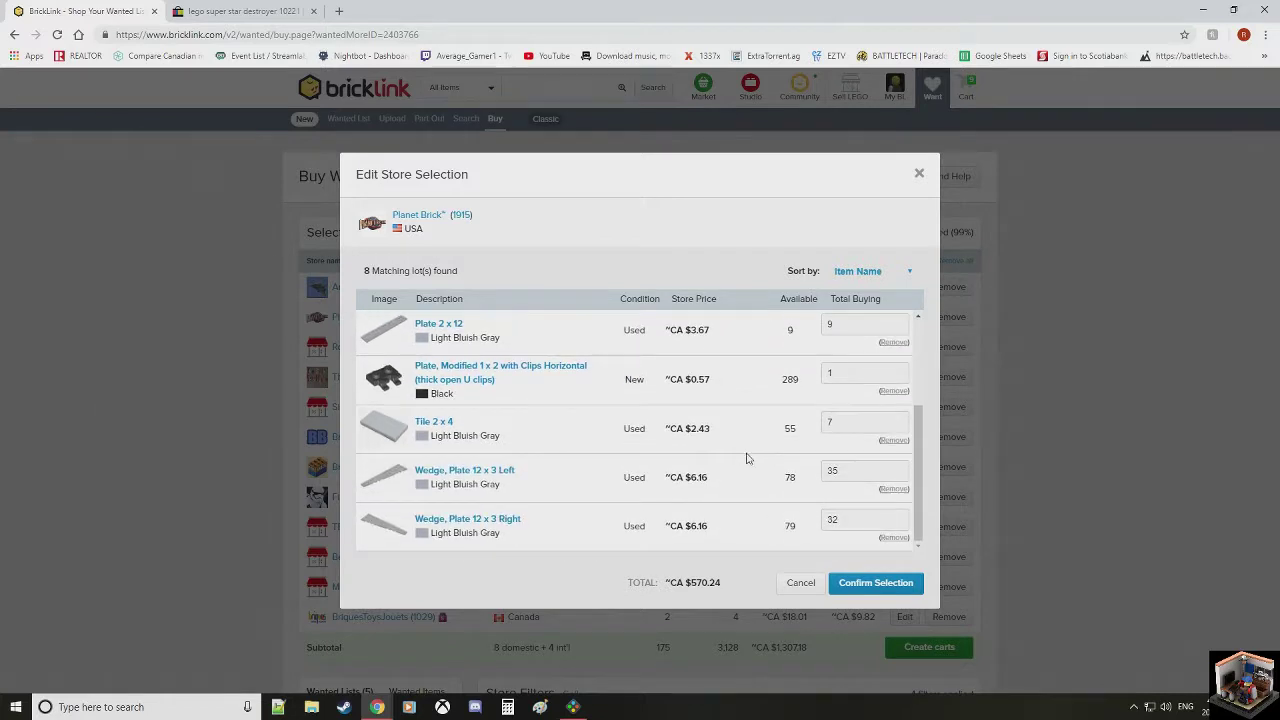
drag(690, 428, 689, 478)
scroll(731, 477, up, 4)
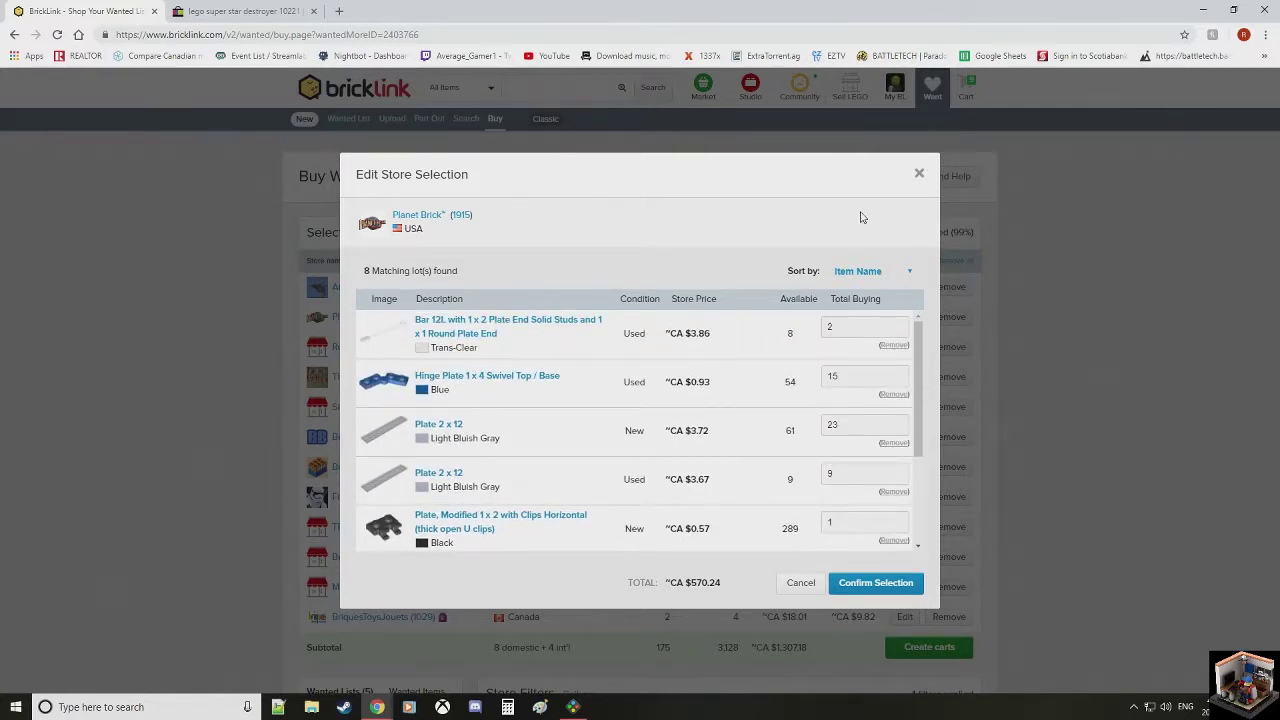
click(919, 174)
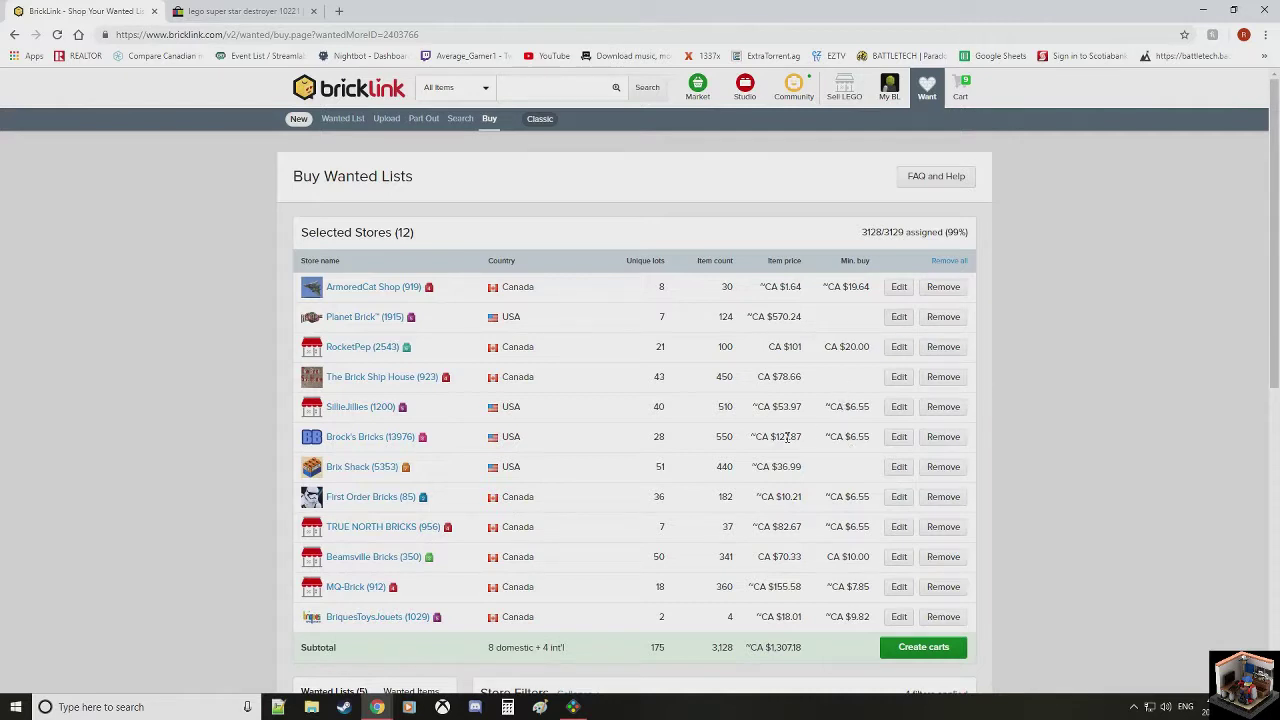
Step: Inspect the parts, prices and quantities in the Brock's Bricks store selection and close it unchanged
click(899, 436)
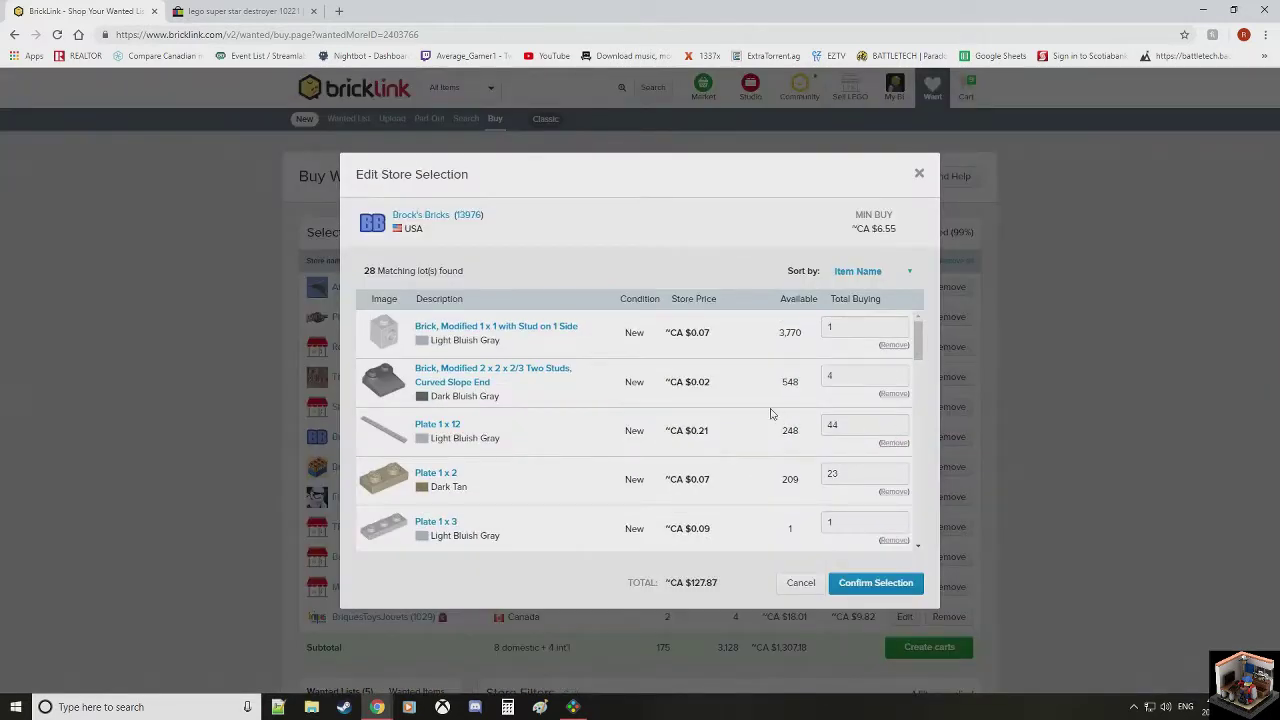
scroll(730, 358, down, 8)
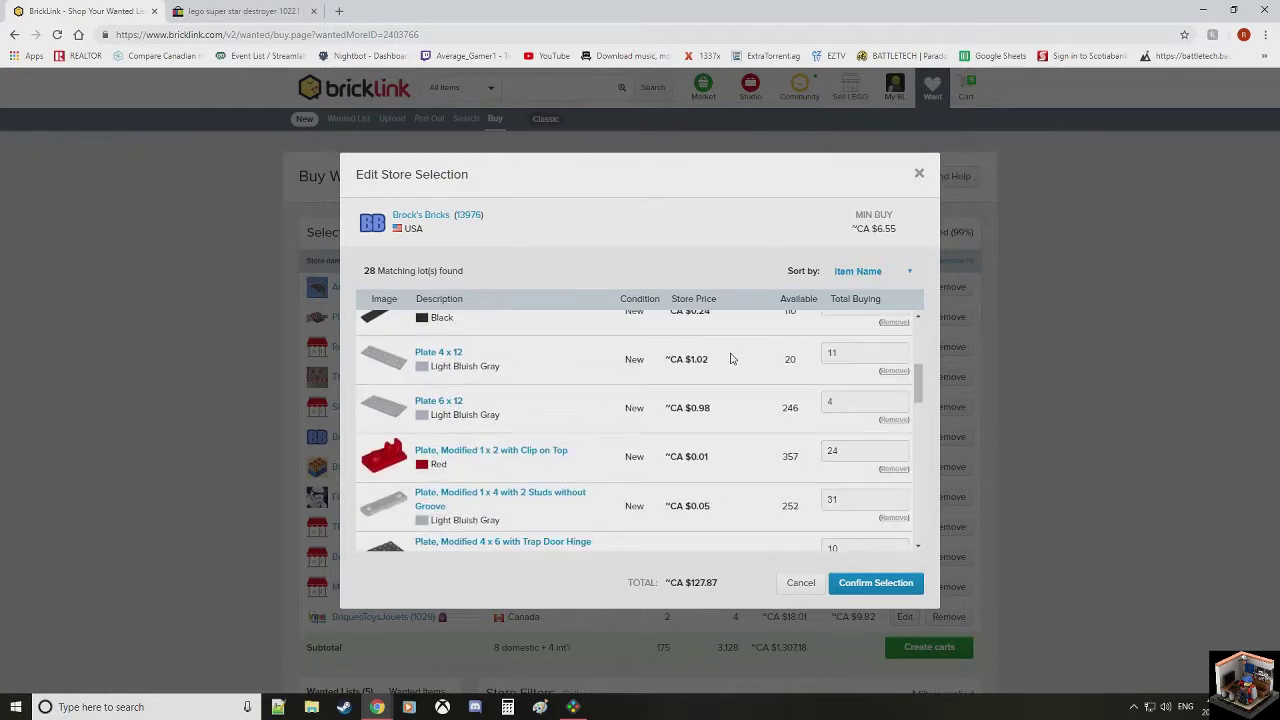
scroll(755, 382, down, 10)
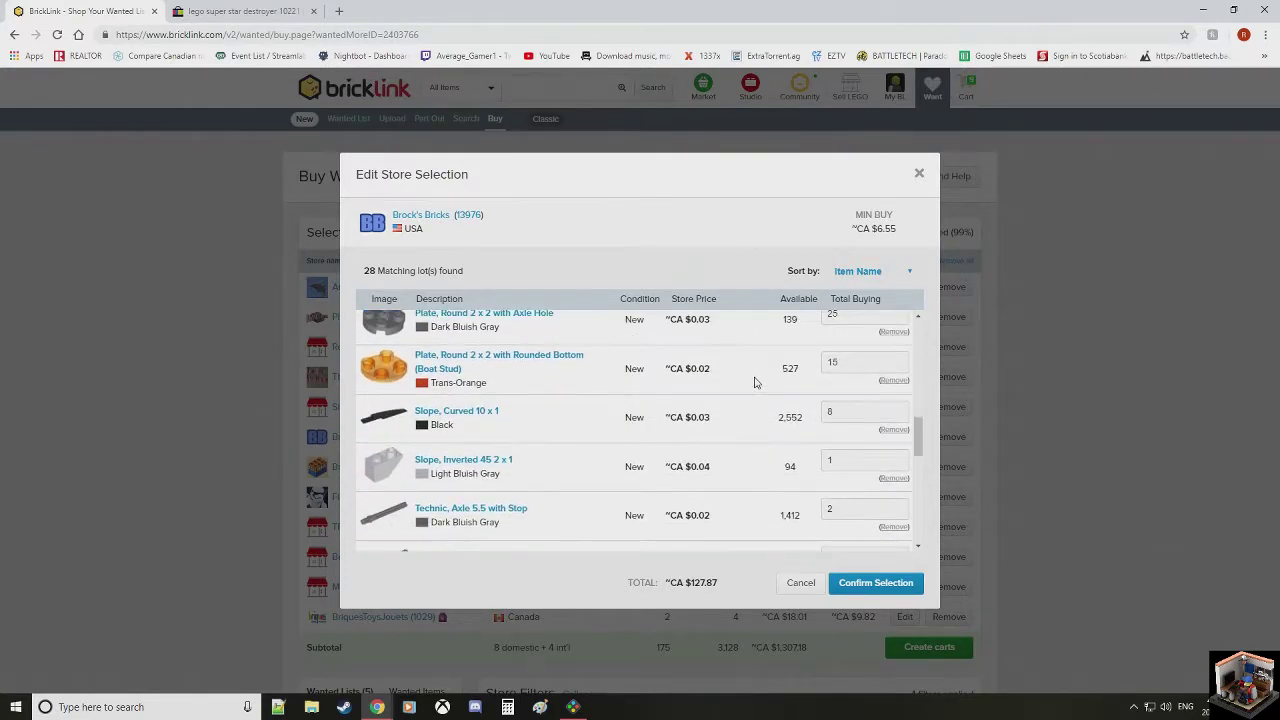
scroll(755, 382, down, 4)
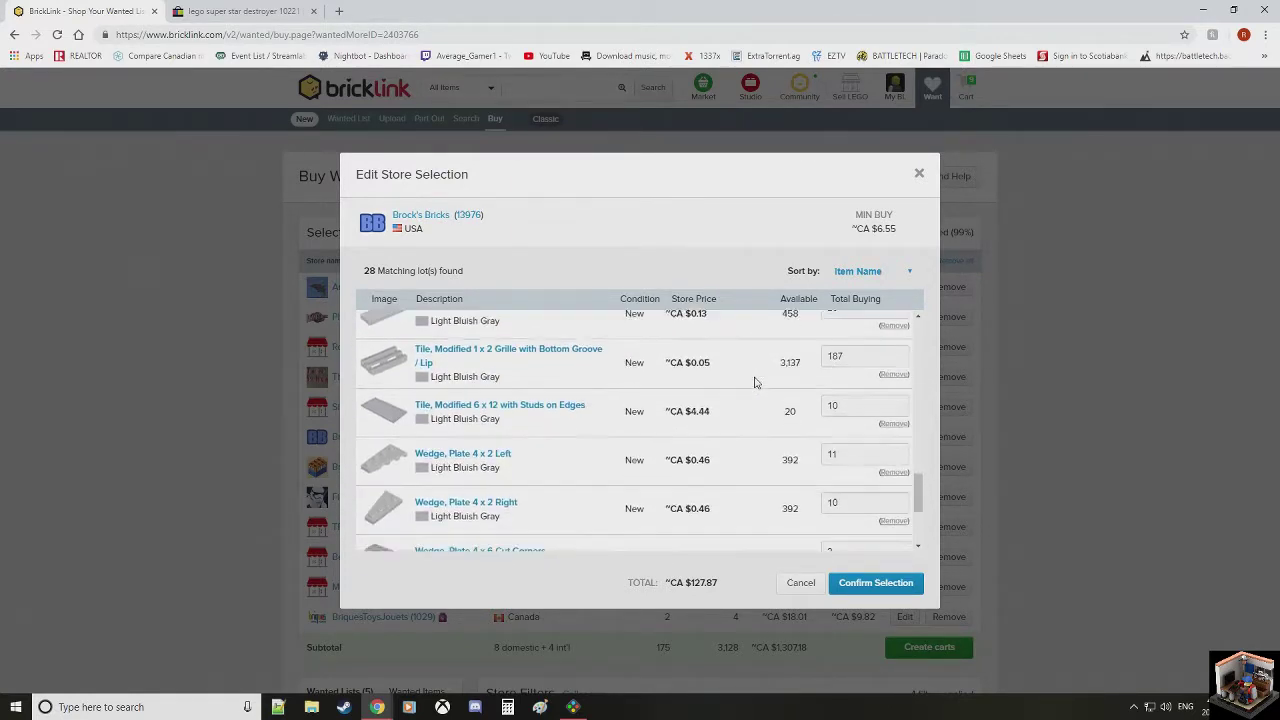
click(919, 173)
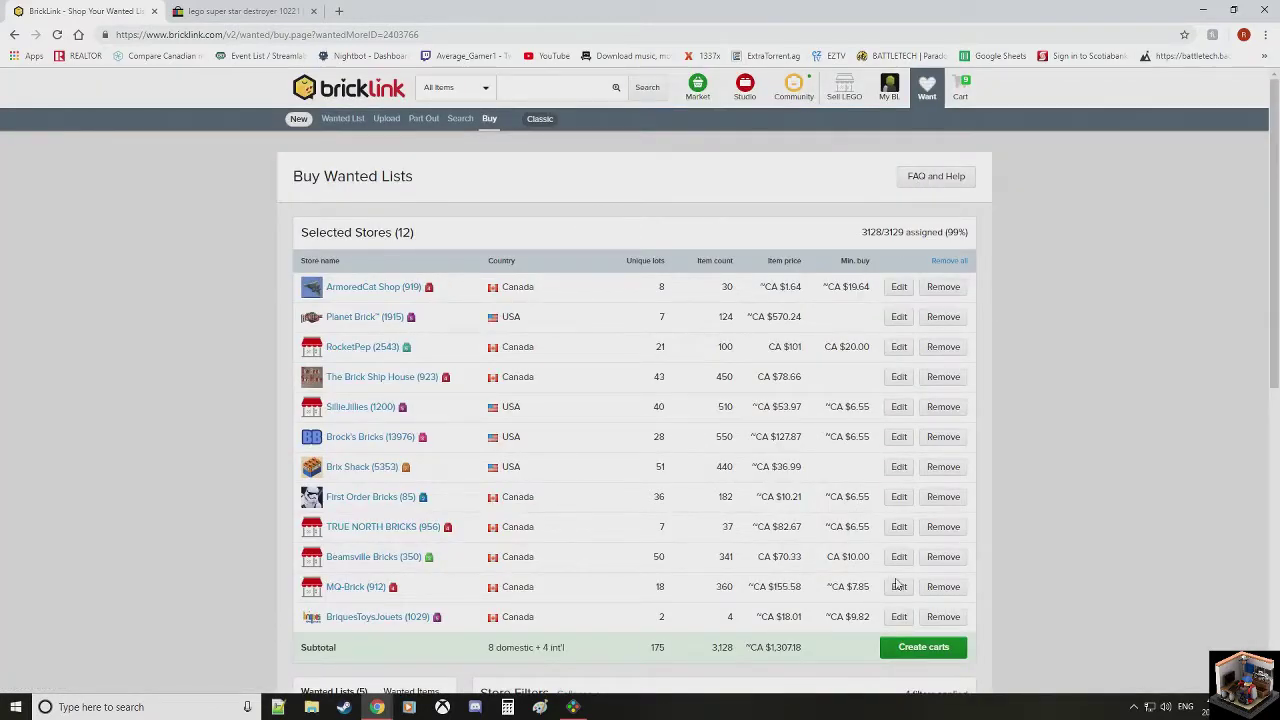
Step: Inspect the parts, prices and quantities in the MQ-Brick store selection and close it unchanged
click(899, 587)
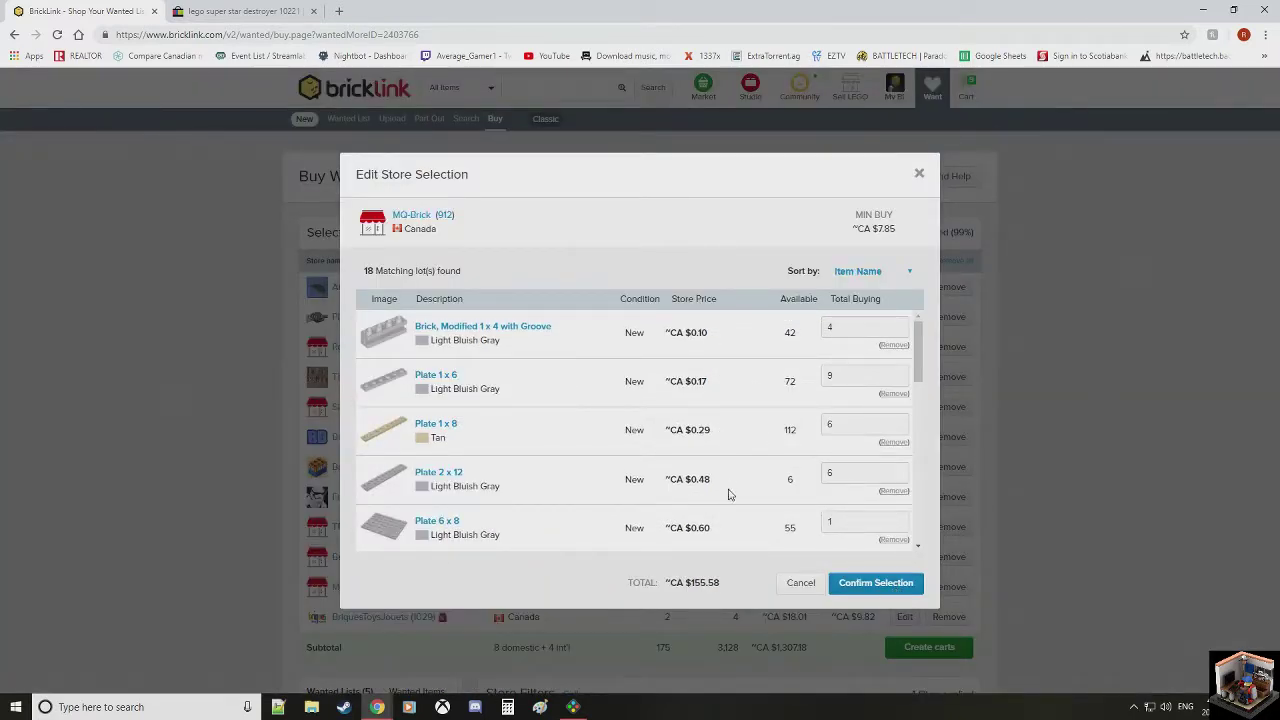
scroll(730, 495, down, 2)
scroll(743, 411, down, 2)
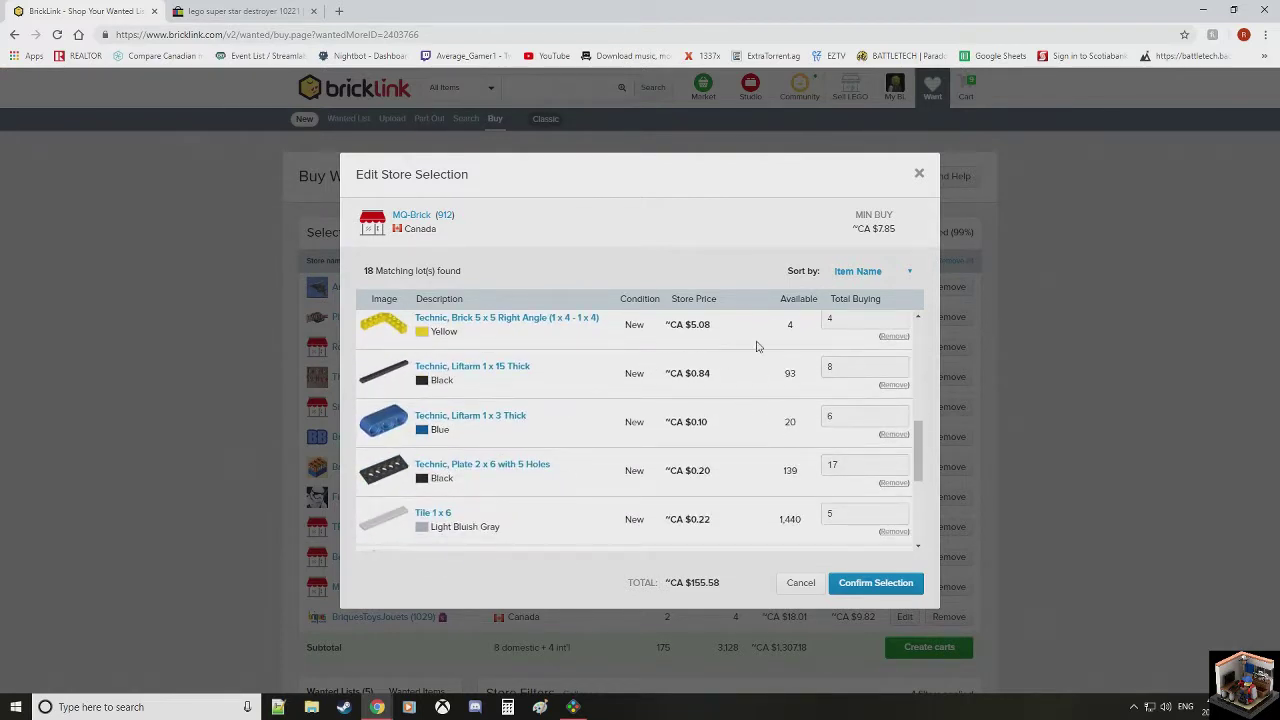
scroll(762, 417, down, 2)
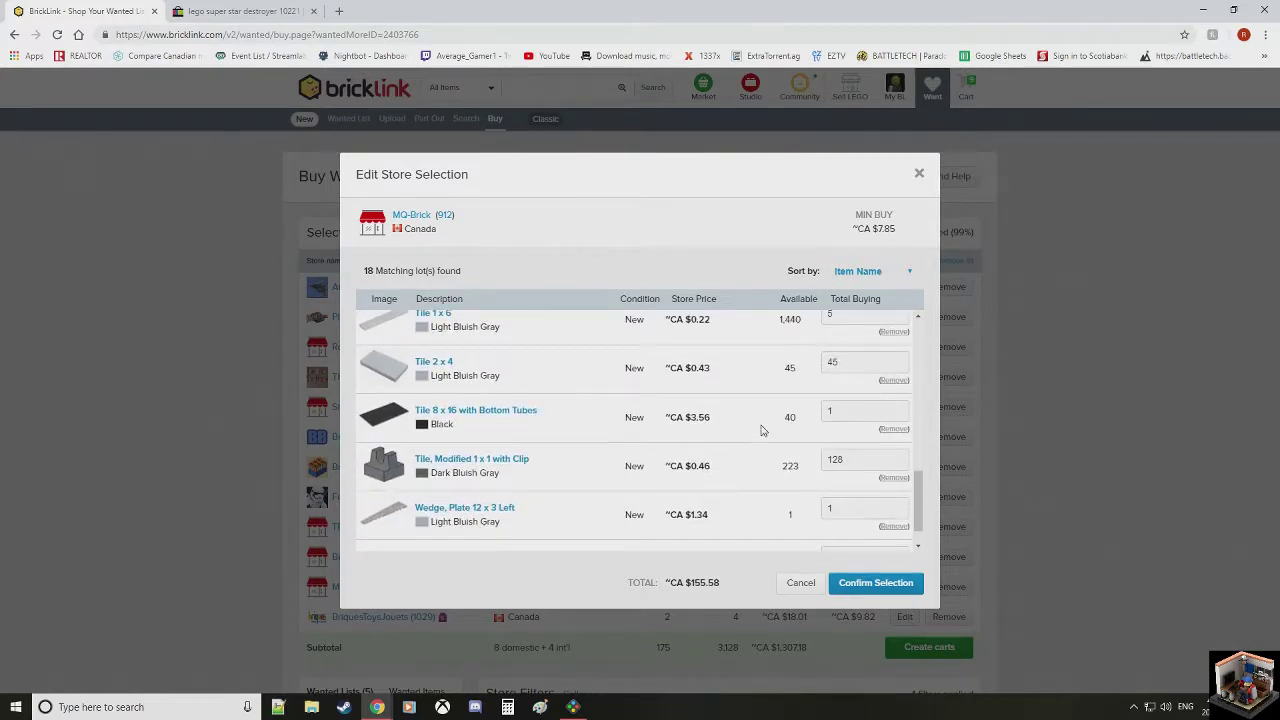
scroll(760, 430, down, 1)
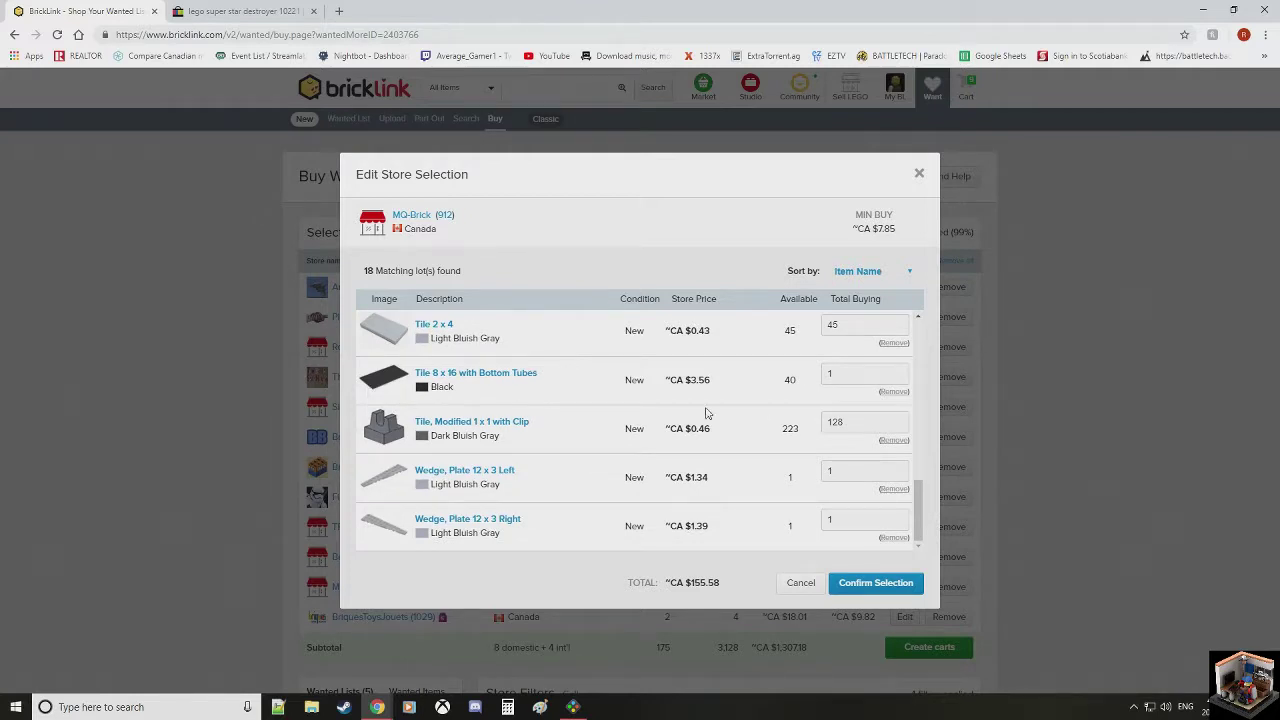
click(919, 173)
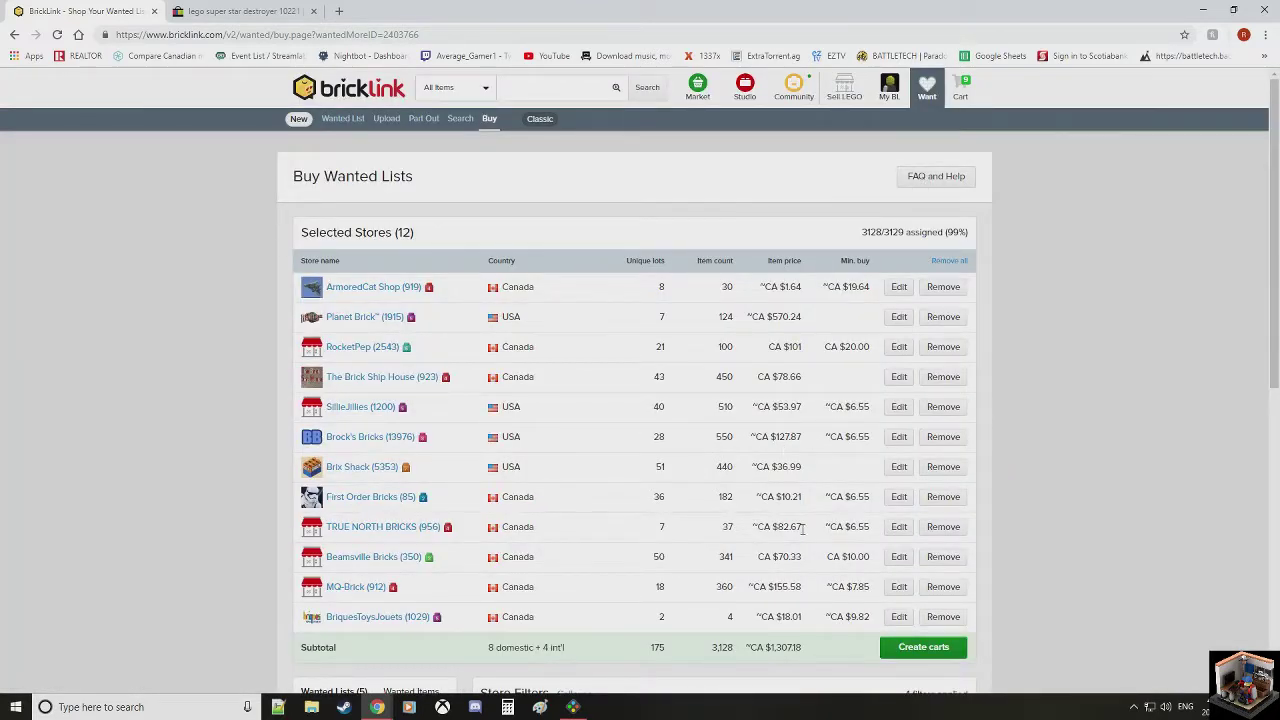
Step: Inspect the TRUE NORTH BRICKS store selection, checking the price of the set 10221 sticker sheet, and close it unchanged
click(898, 527)
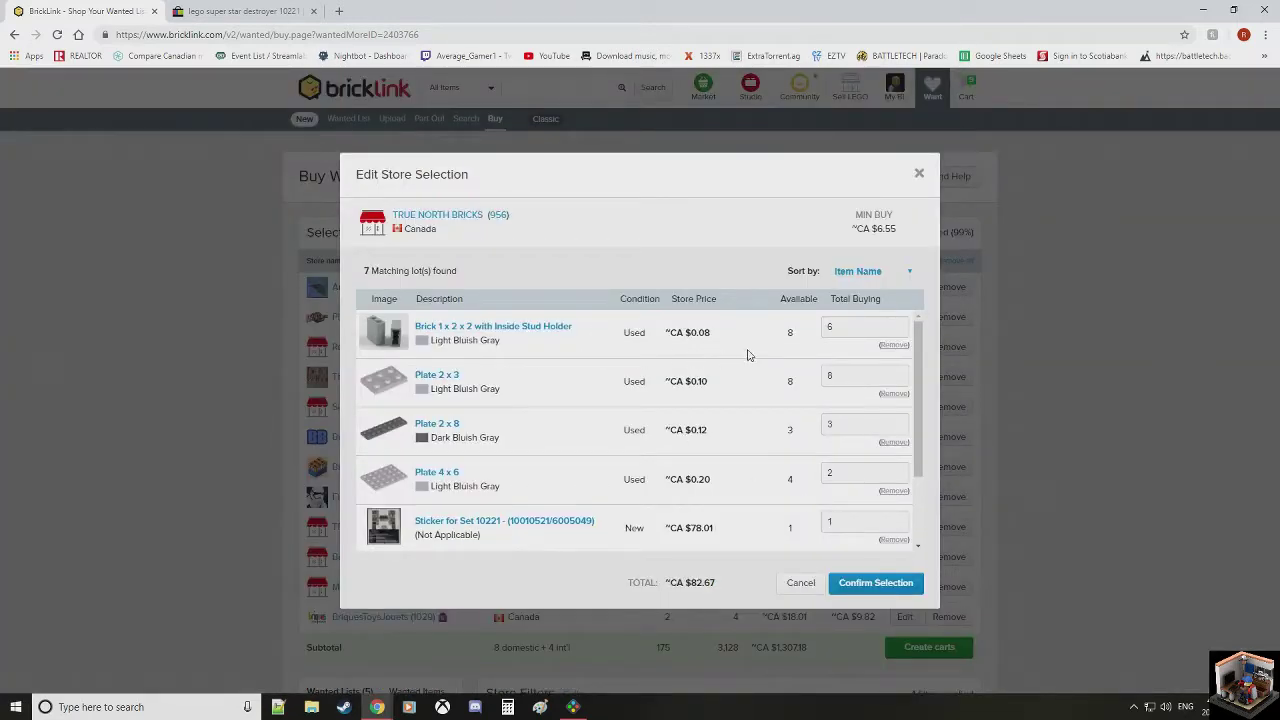
scroll(763, 355, down, 3)
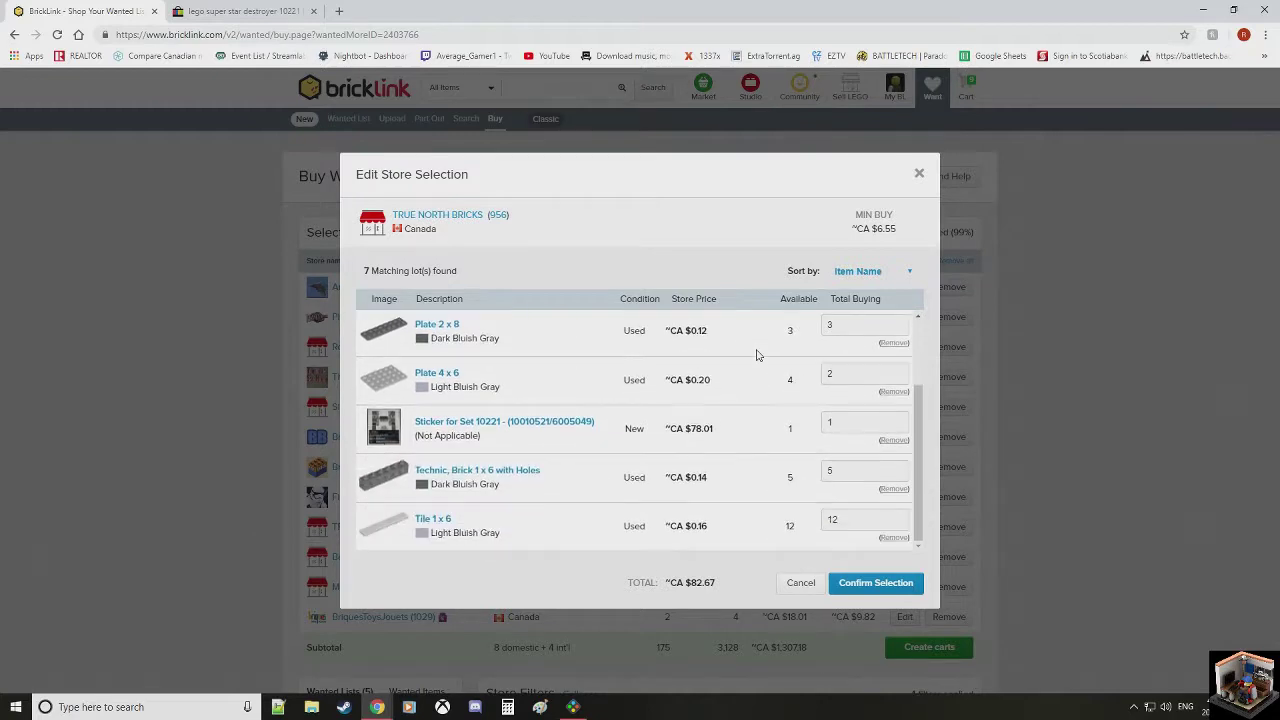
drag(691, 430, 724, 433)
click(919, 173)
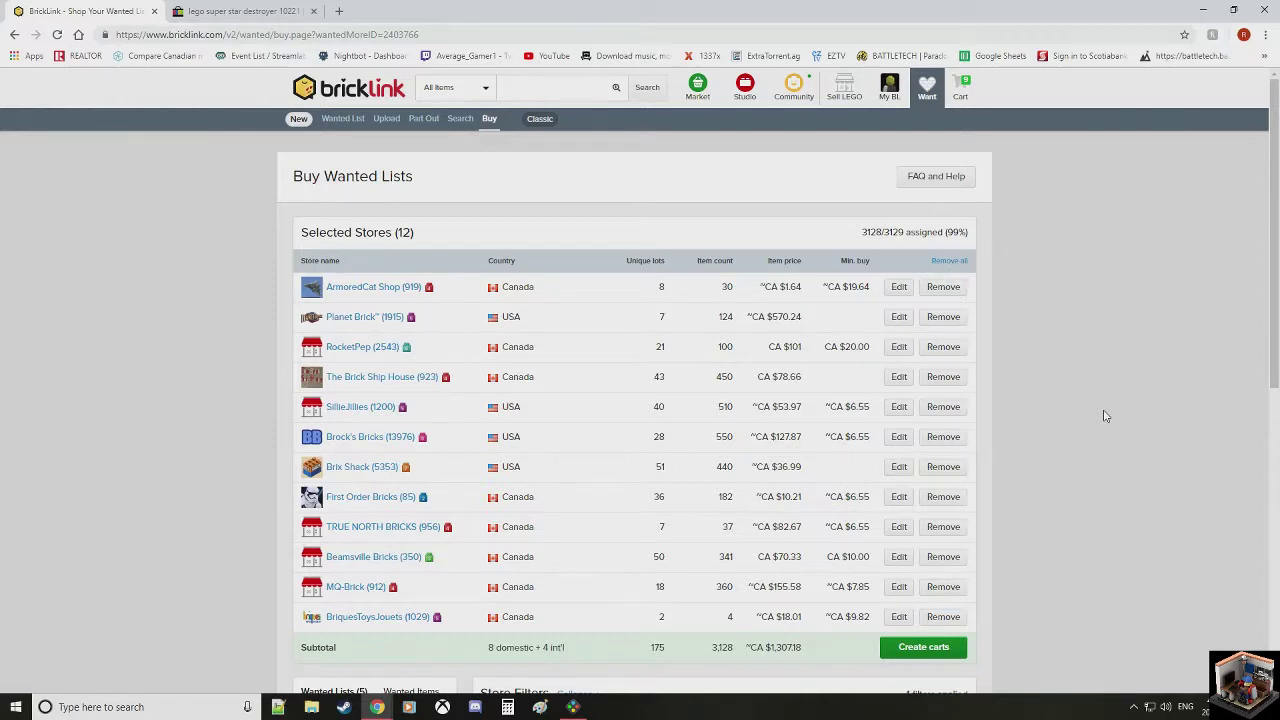
Step: Check the contents of the store carts and return to the site's home page
click(959, 95)
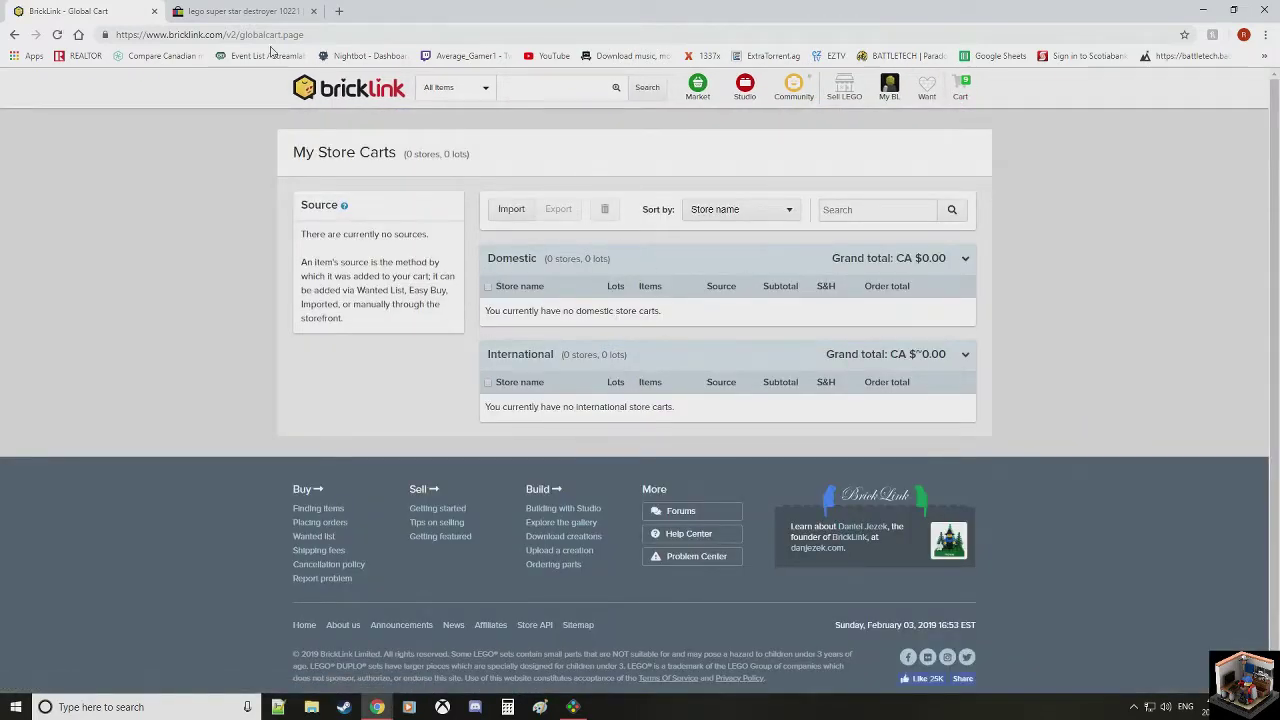
click(355, 104)
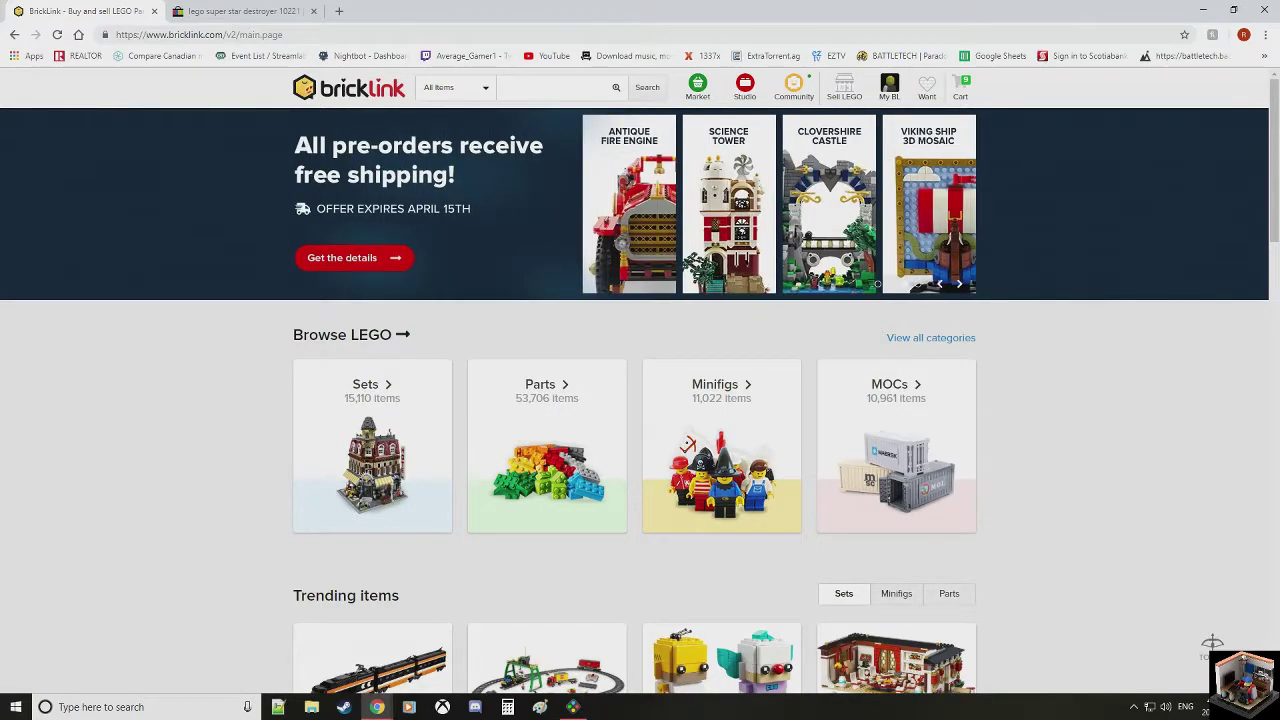
Step: Switch to the Google window, search images for "lego fire boat", and open the picture of the red fire boat set 4031
key(alt+Tab)
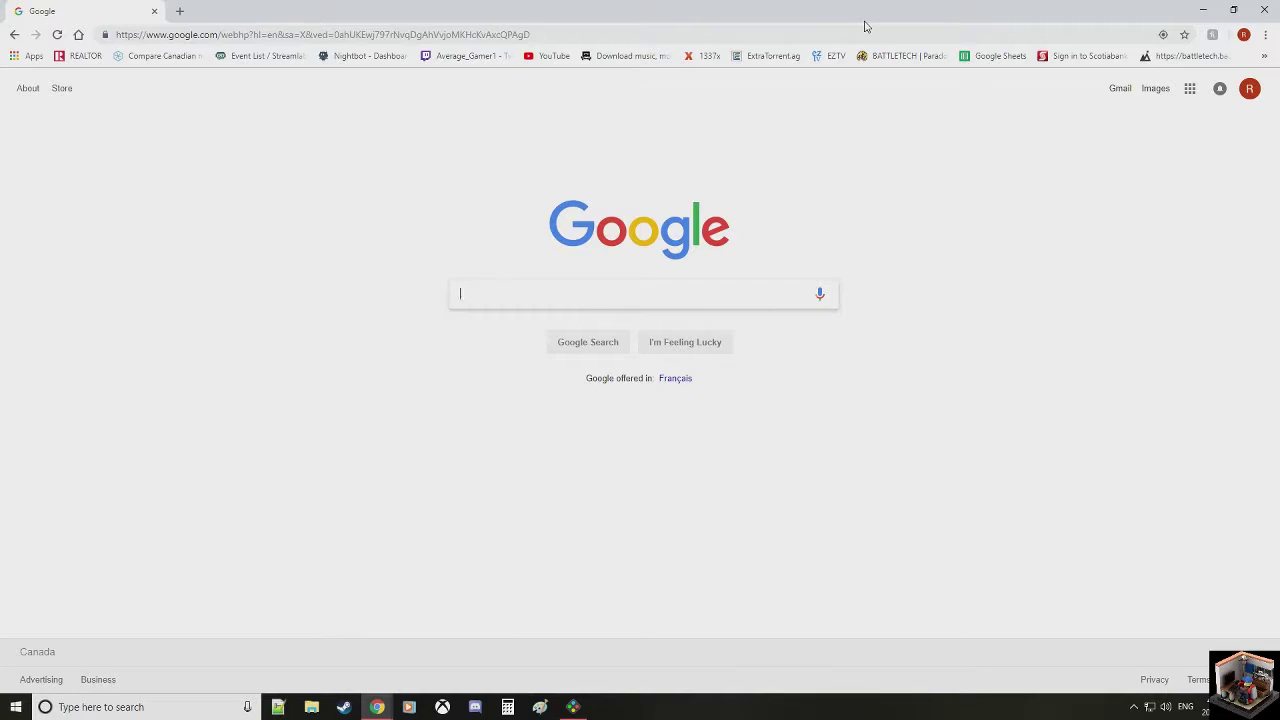
text(lego fire)
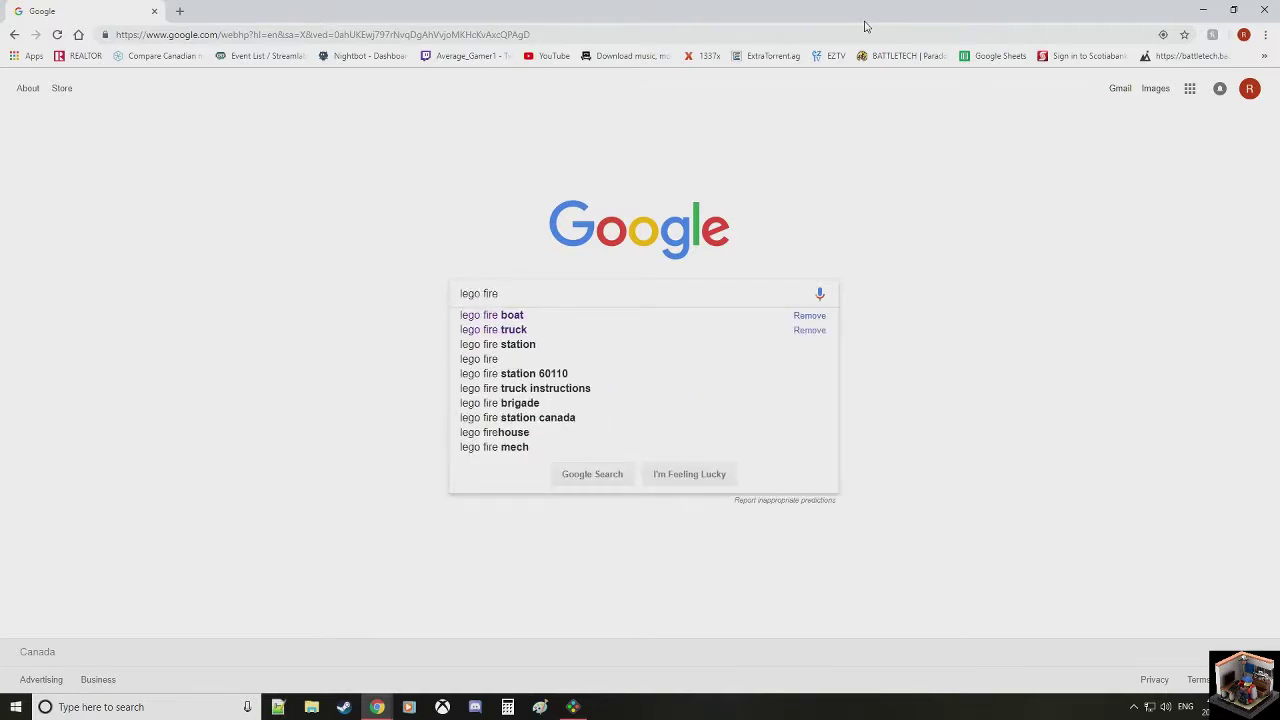
key(Down)
key(Return)
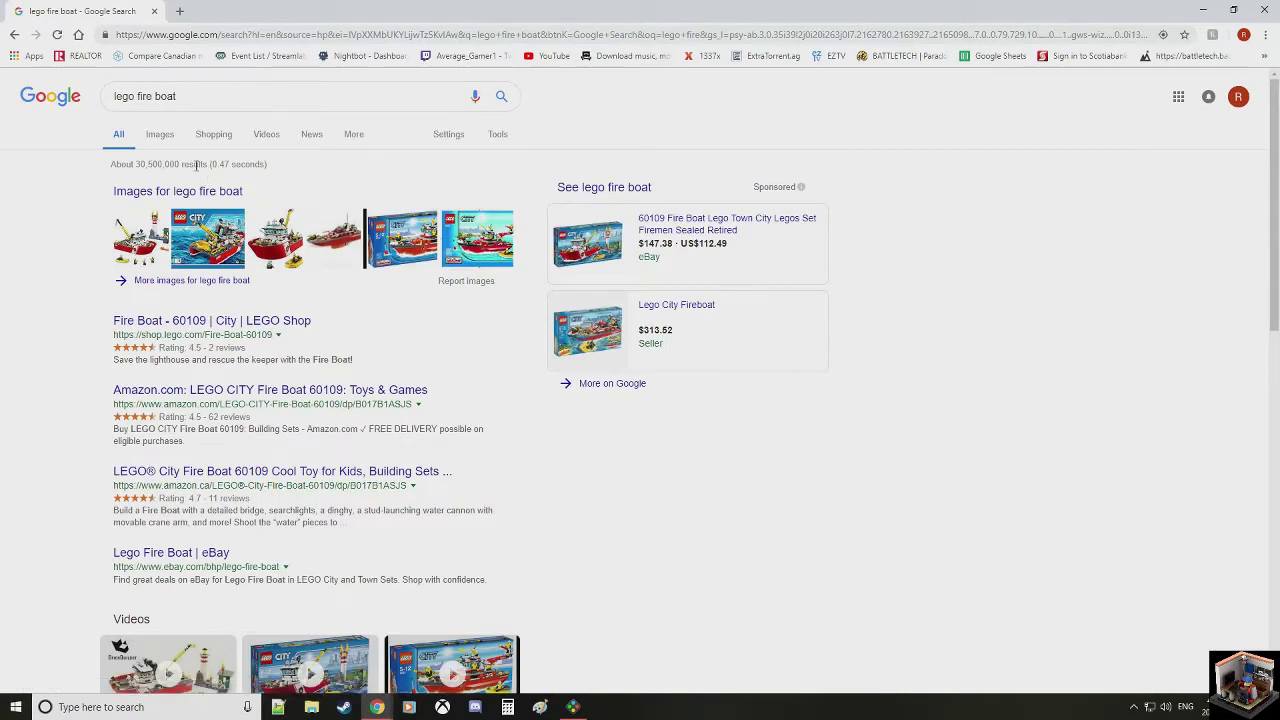
click(160, 134)
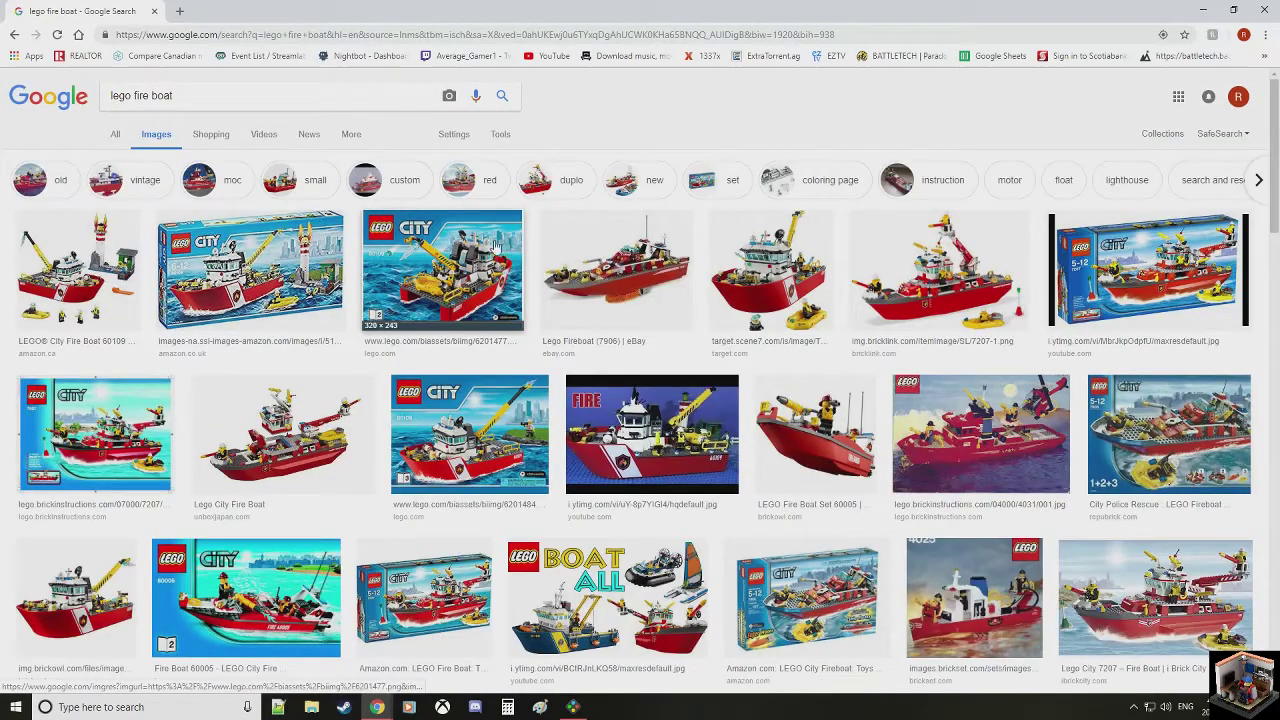
click(960, 447)
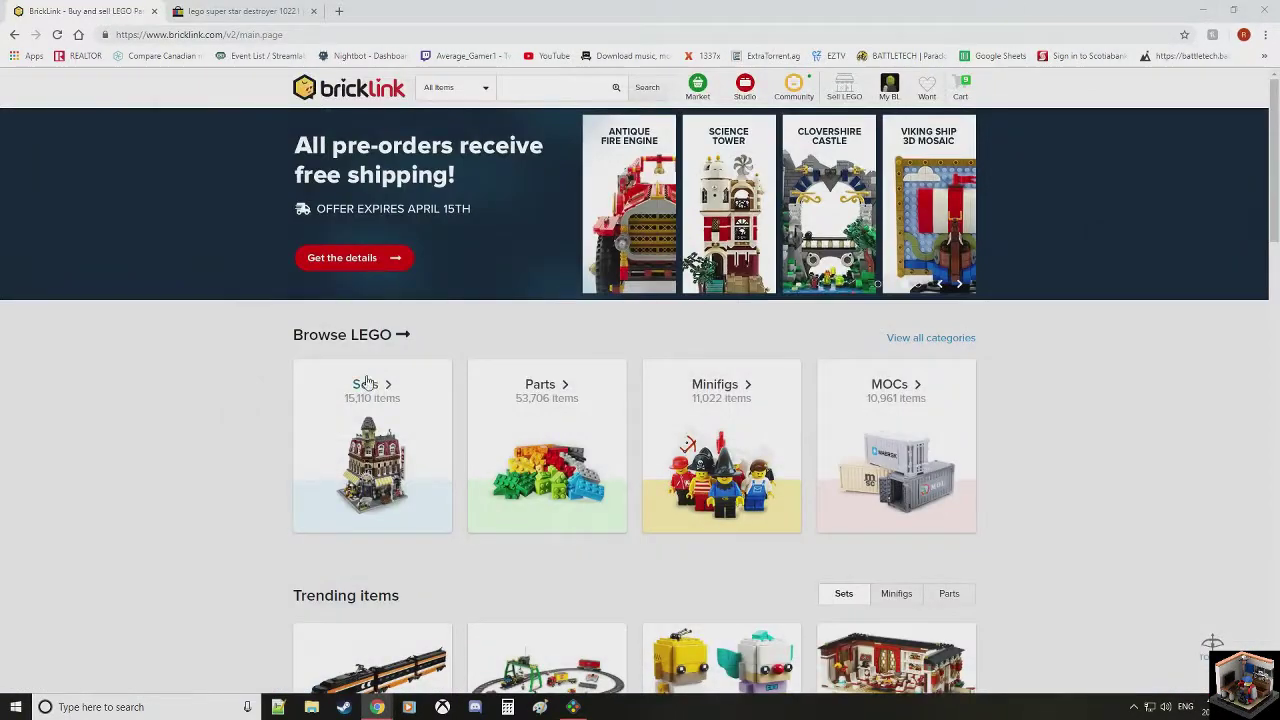
Step: Look up set 4031 in BrickLink's Sets catalog and bring up the items for sale on its page
click(366, 382)
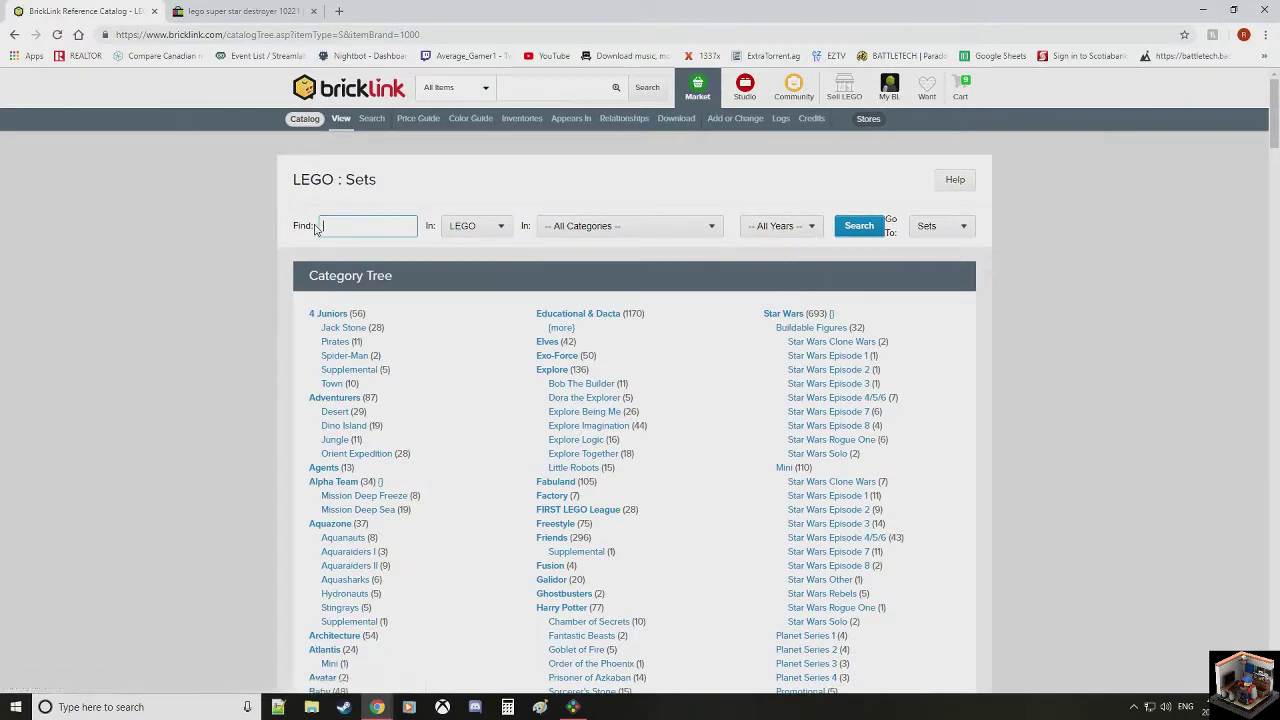
text(4031)
key(Return)
scroll(1066, 459, down, 1)
scroll(1045, 362, down, 2)
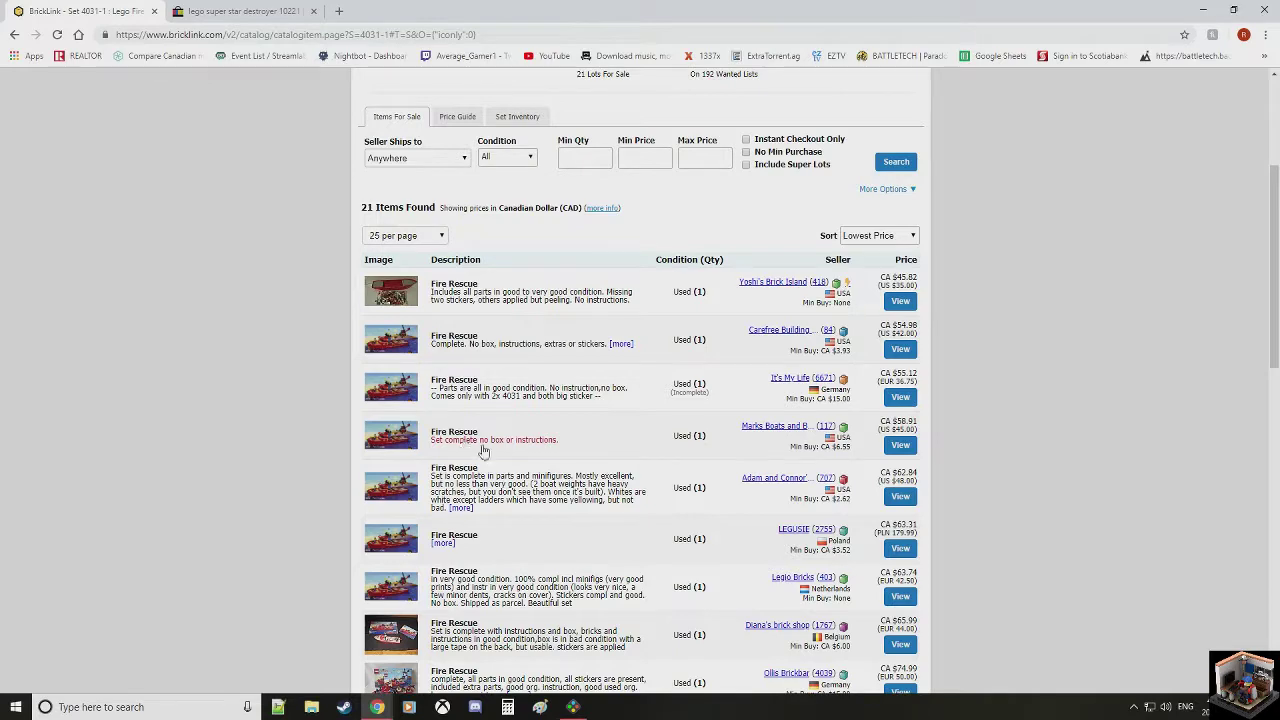
Step: Open the Marks Boats and Bricks listing for the complete Fire Rescue set in a new tab and close the super star destroyer search tab
drag(893, 421, 981, 433)
click(981, 433)
right_click(450, 446)
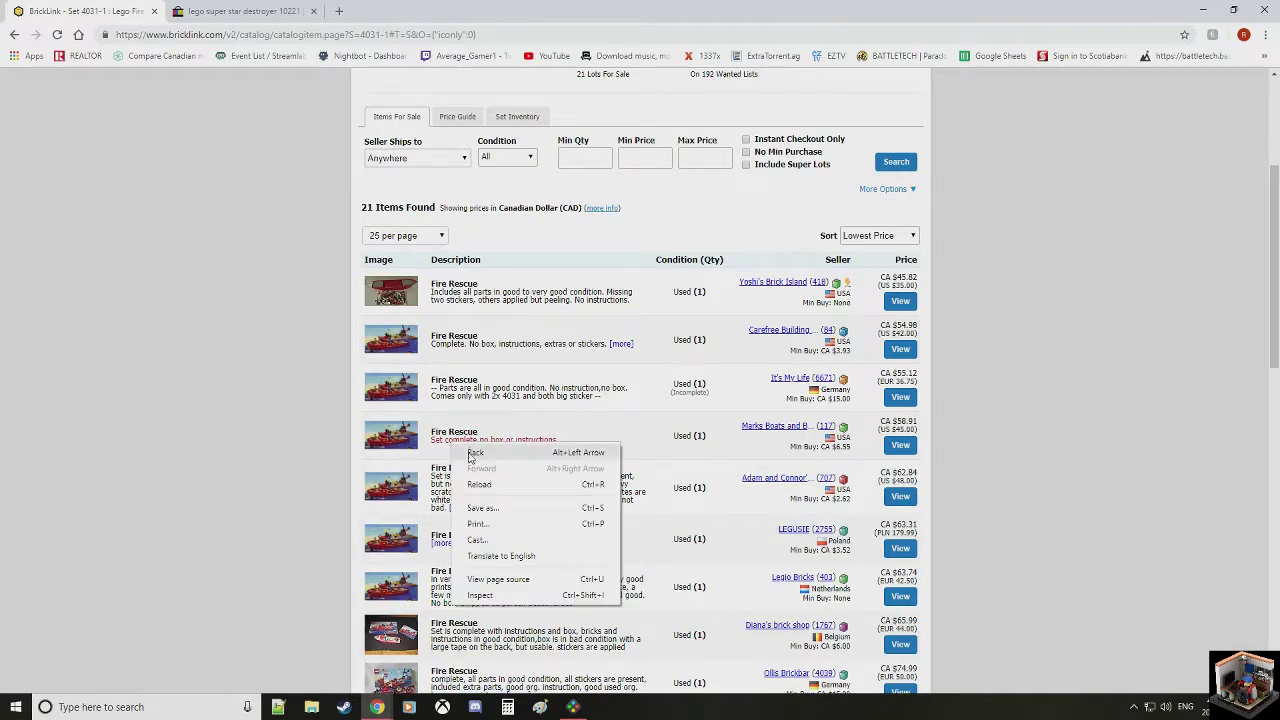
right_click(404, 434)
right_click(404, 434)
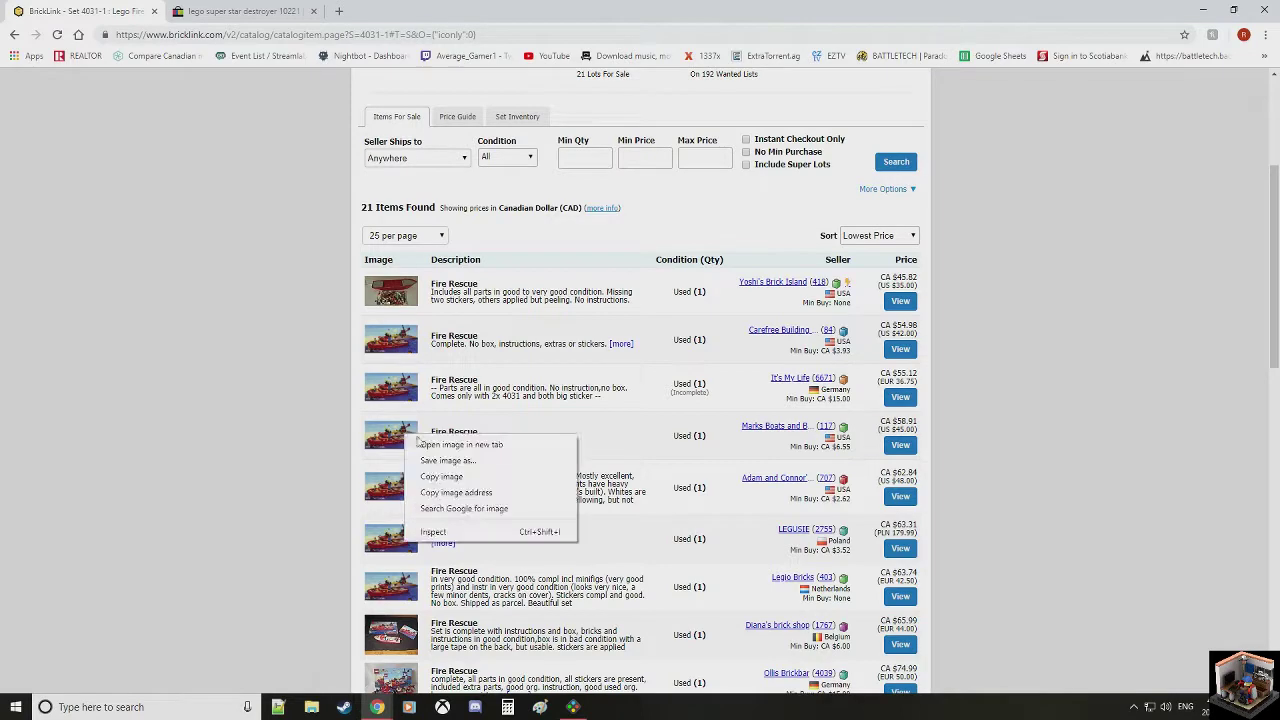
click(302, 436)
right_click(453, 432)
click(493, 441)
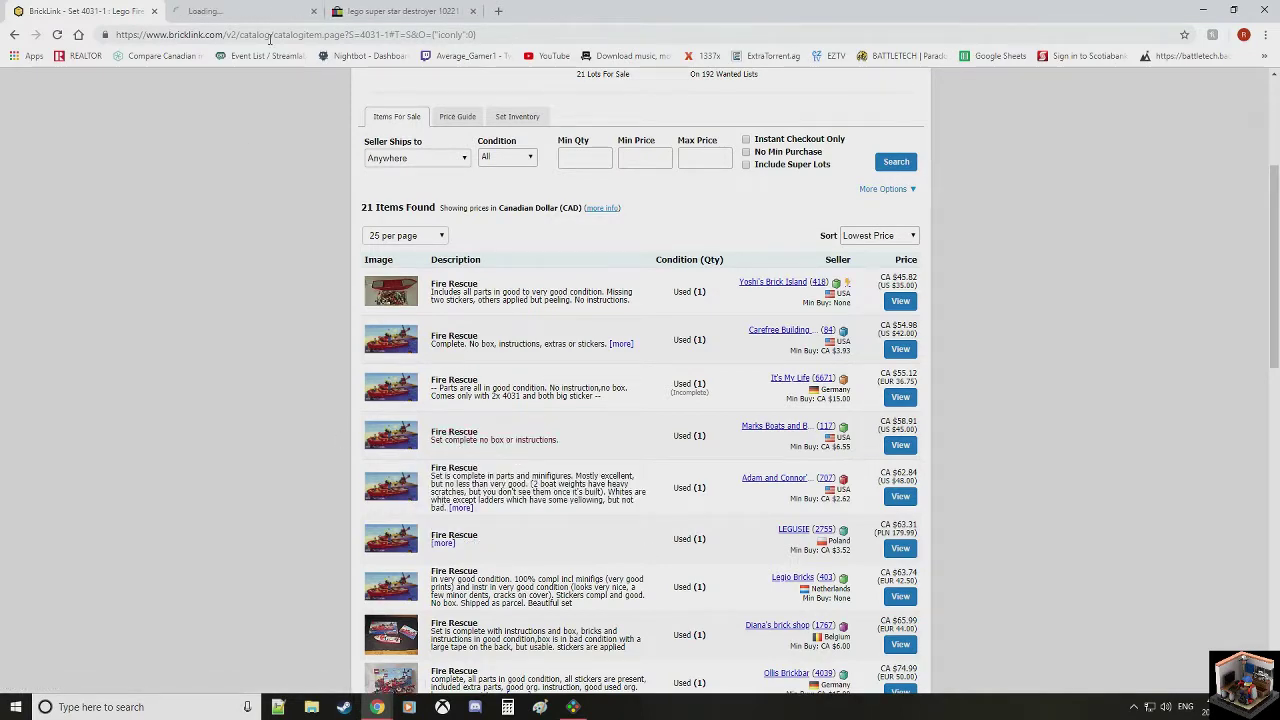
click(374, 11)
key(ctrl+shift+Tab)
middle_click(408, 11)
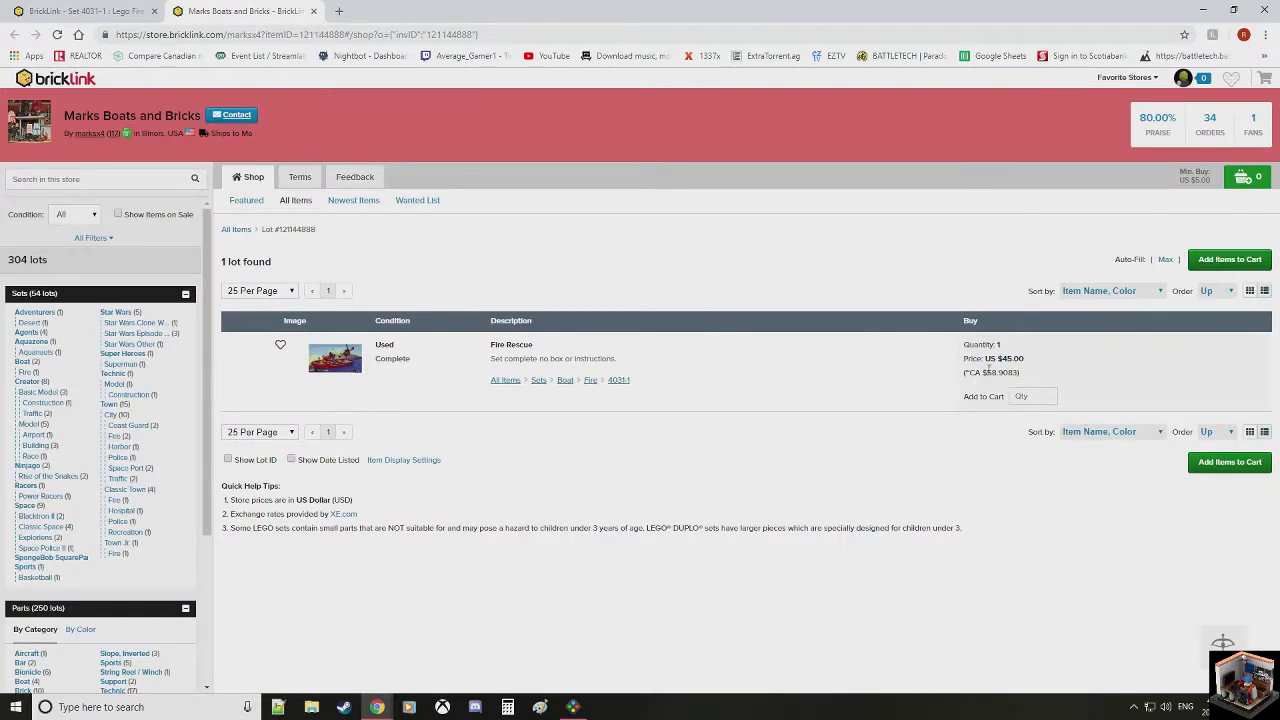
Step: Check the Canadian-dollar price of the Fire Rescue lot in the store and return to the set's catalog page
drag(988, 372, 1005, 373)
click(888, 478)
click(110, 12)
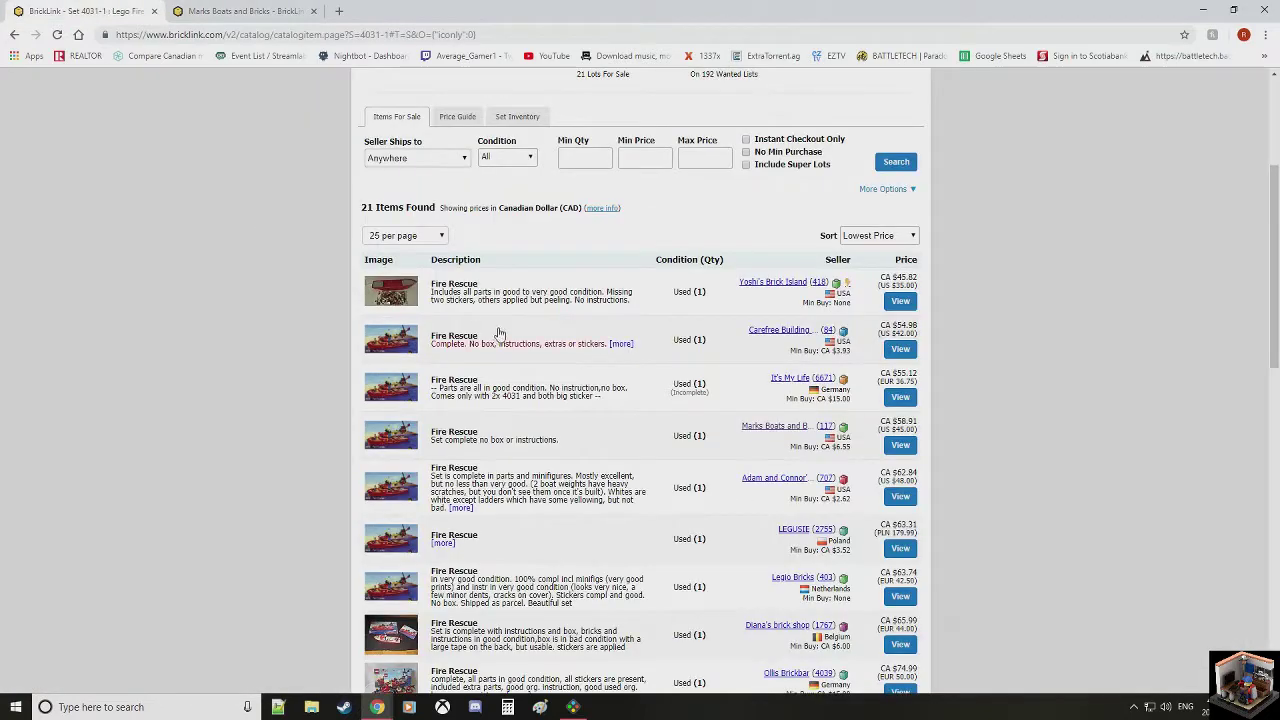
Step: Start parting out the Fire Rescue set 4031-1 to a wanted list and bring up its part-out options
scroll(610, 175, up, 1)
click(706, 332)
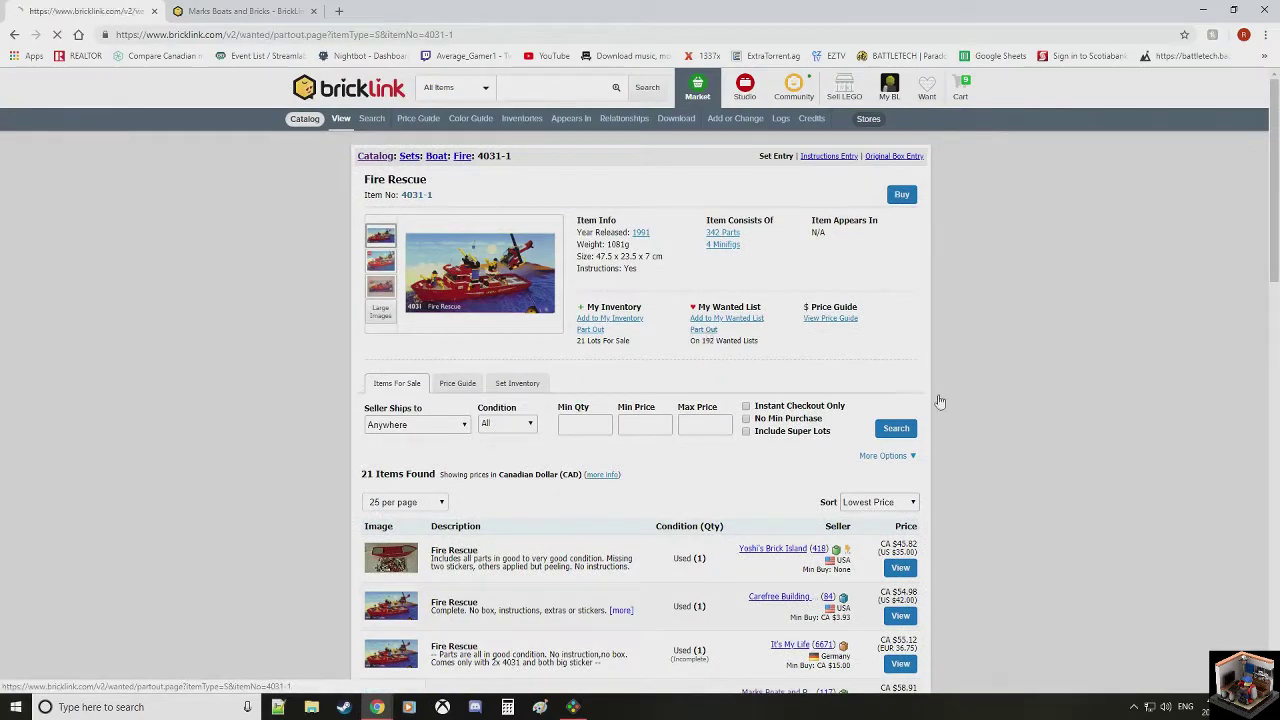
scroll(600, 420, down, 3)
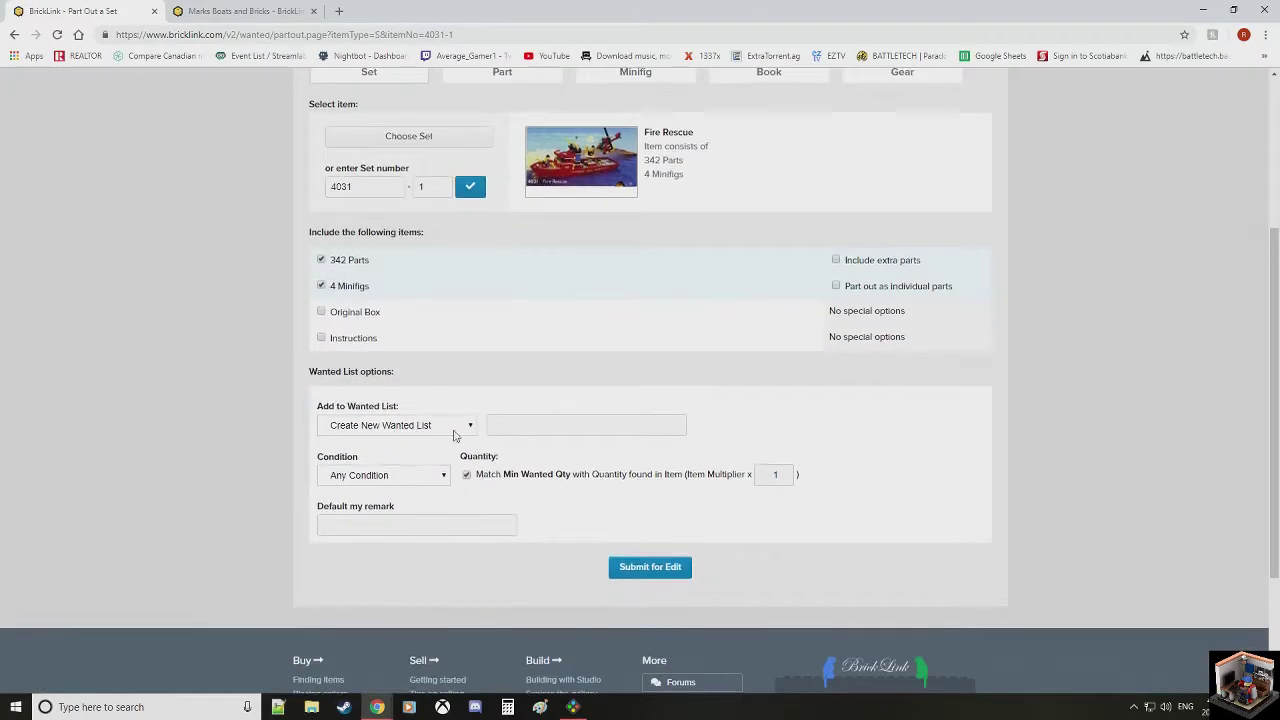
Step: Exclude the minifigs and try the Minifig, Part and Book item types, ending with Set selected
click(322, 287)
scroll(775, 270, up, 1)
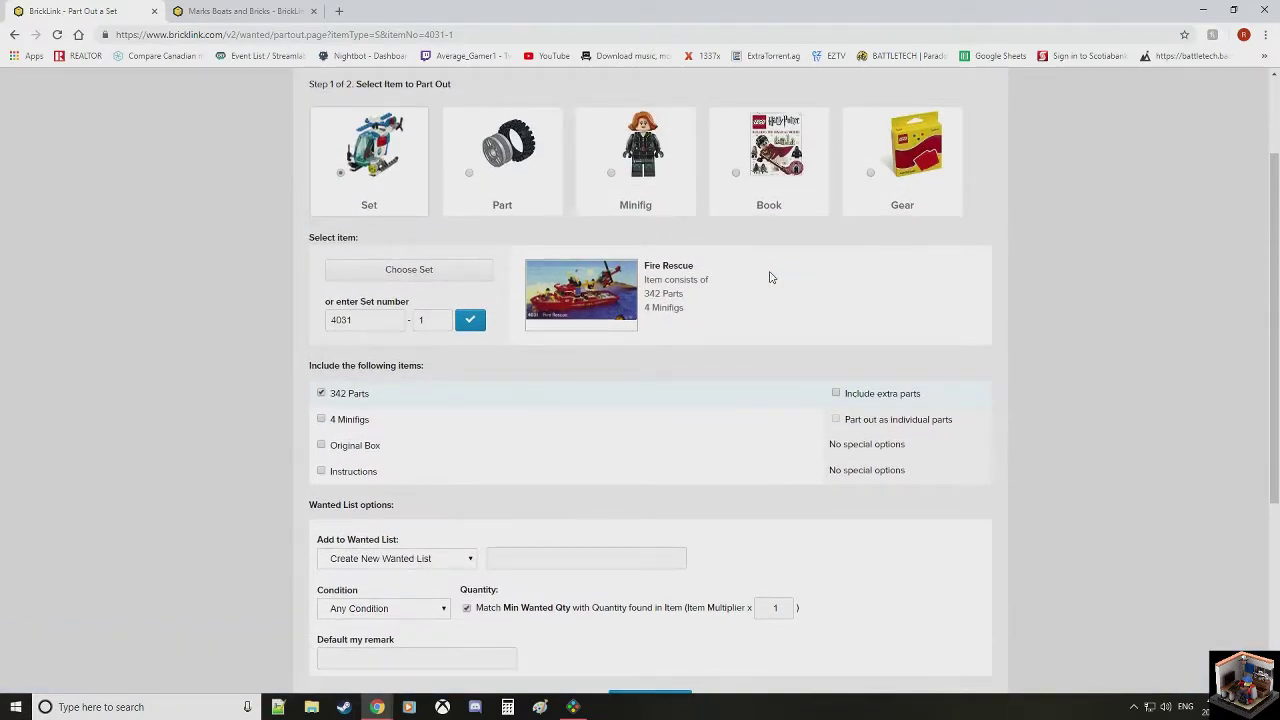
click(610, 174)
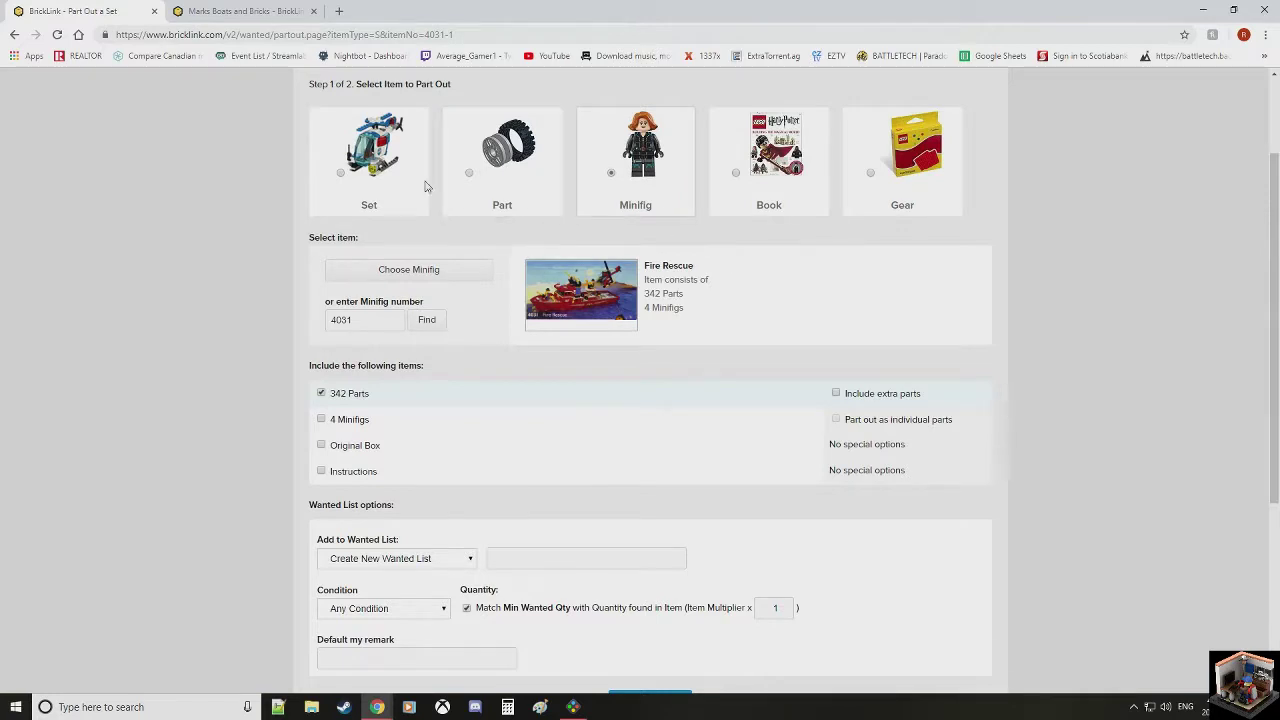
click(341, 175)
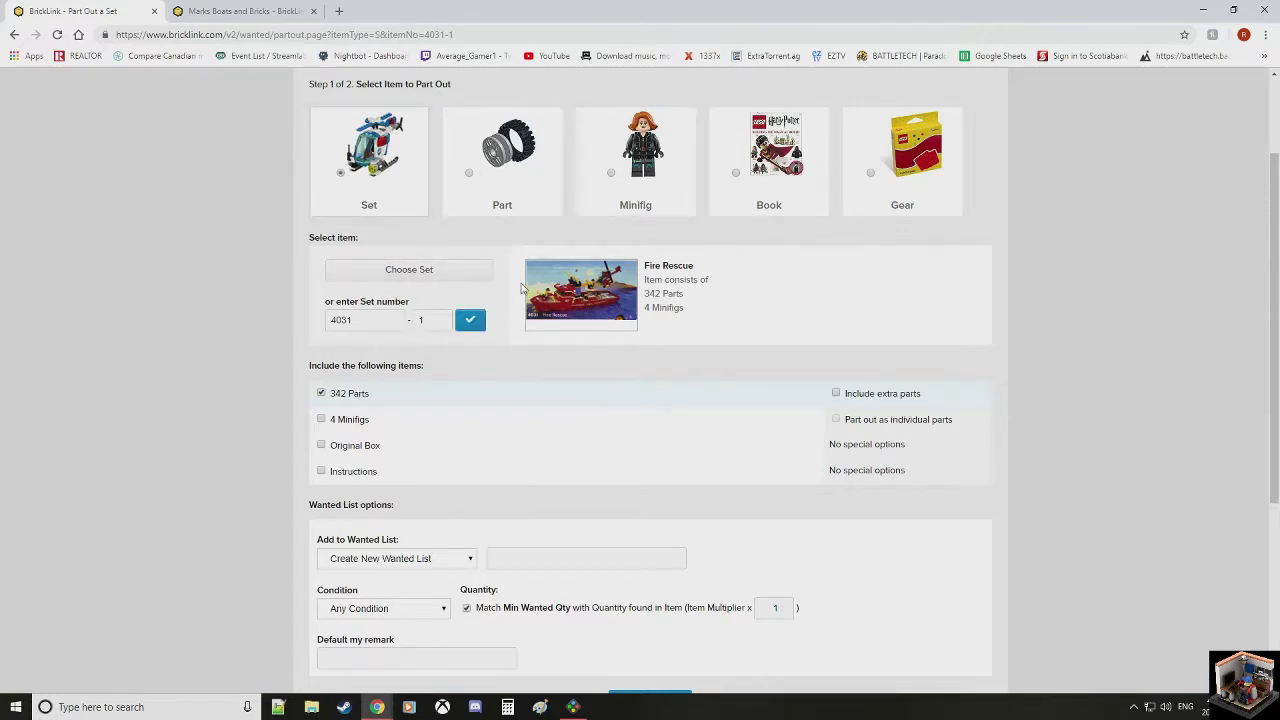
click(490, 195)
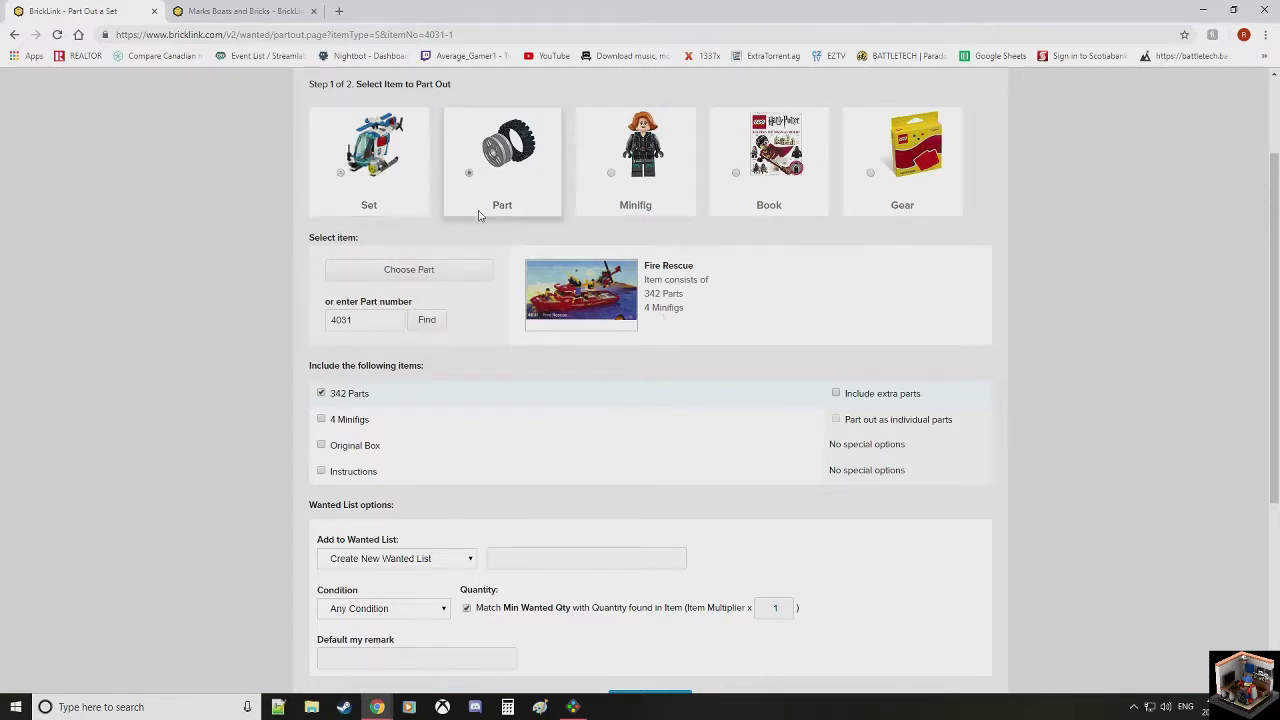
click(346, 180)
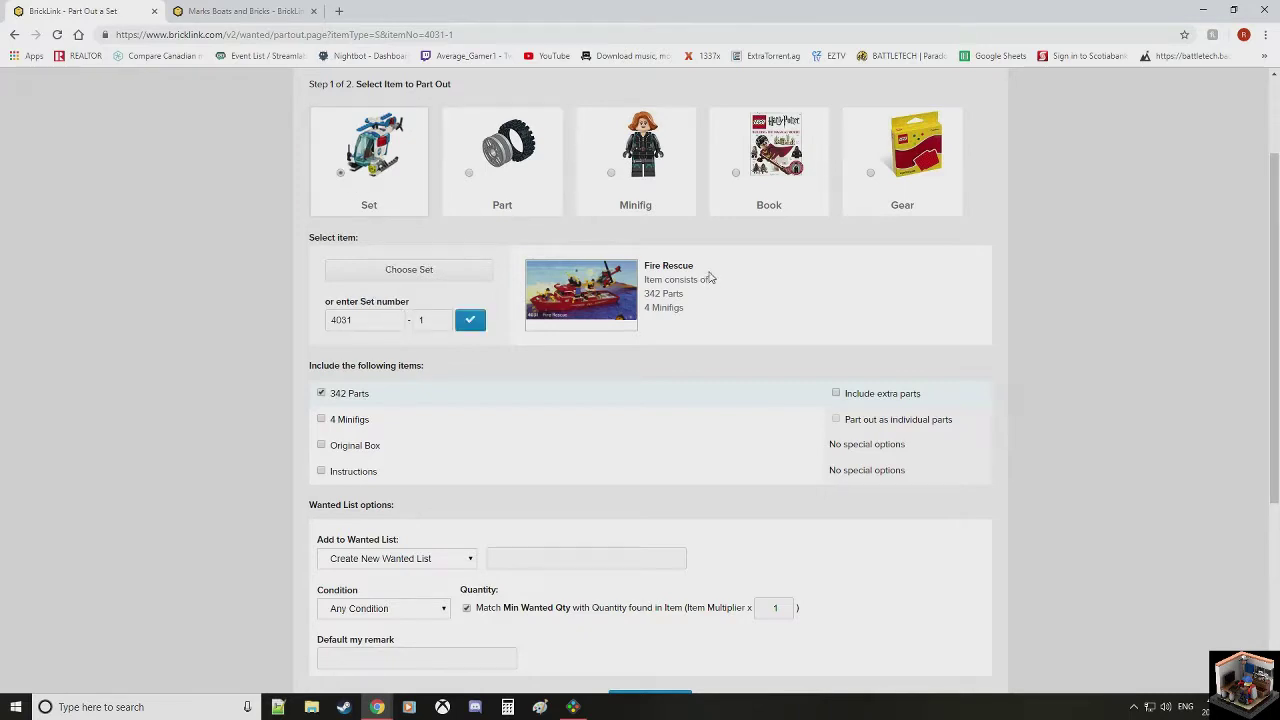
click(452, 178)
click(346, 179)
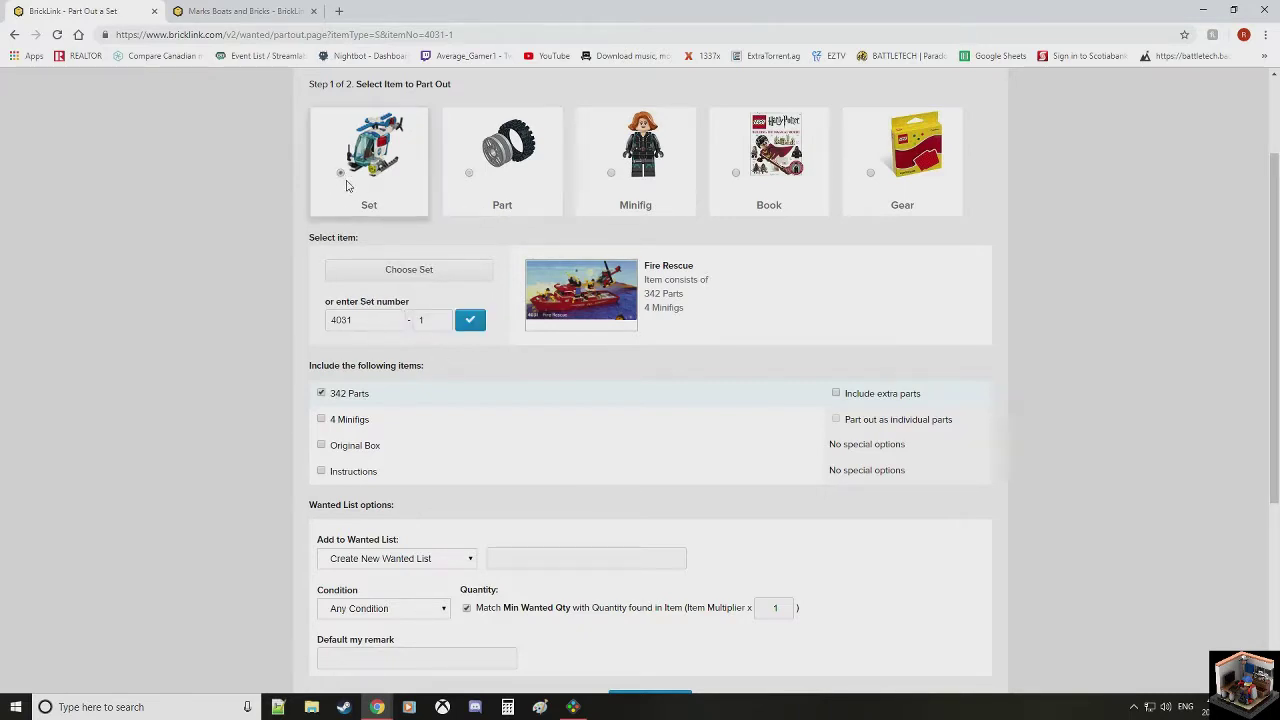
click(730, 157)
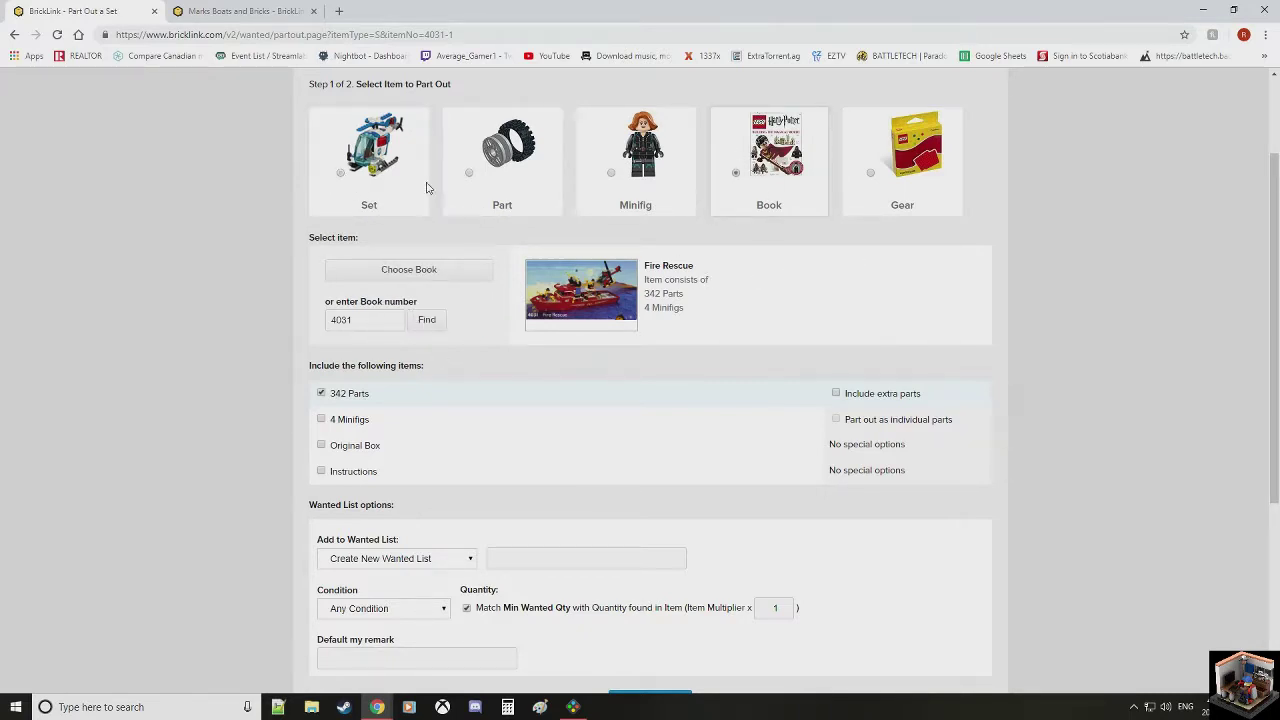
click(362, 183)
scroll(792, 324, down, 1)
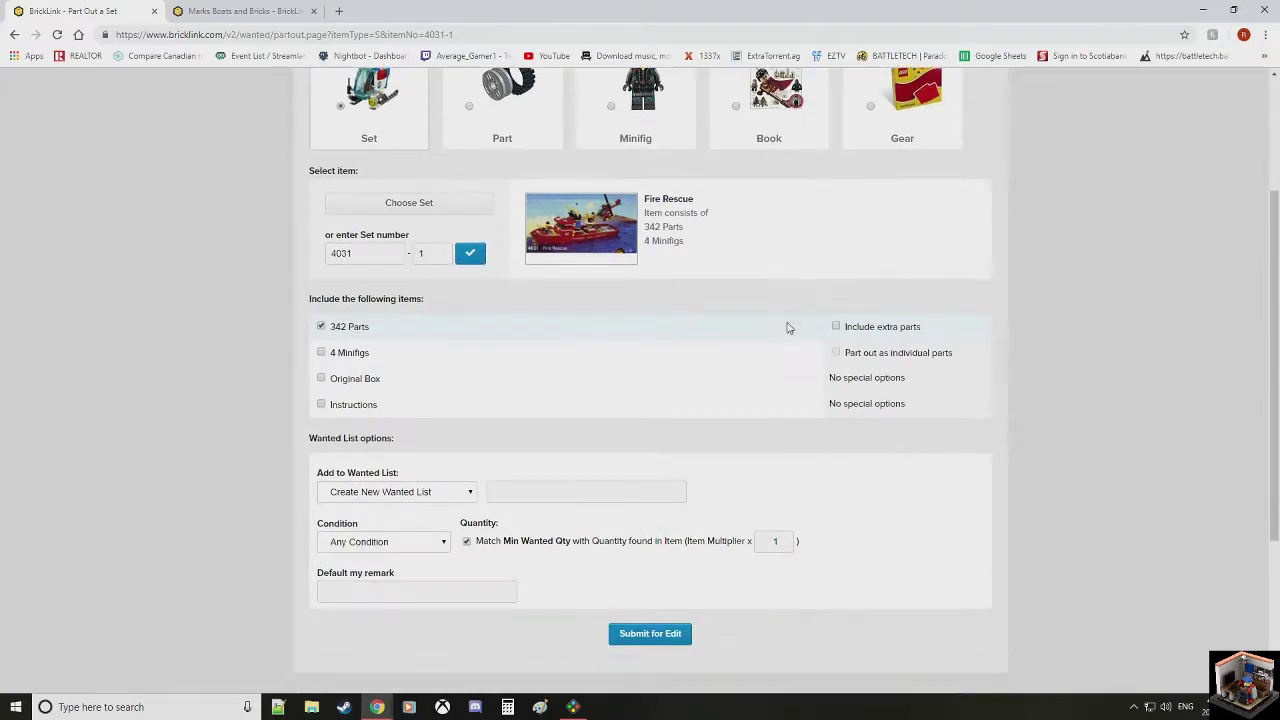
scroll(574, 354, up, 2)
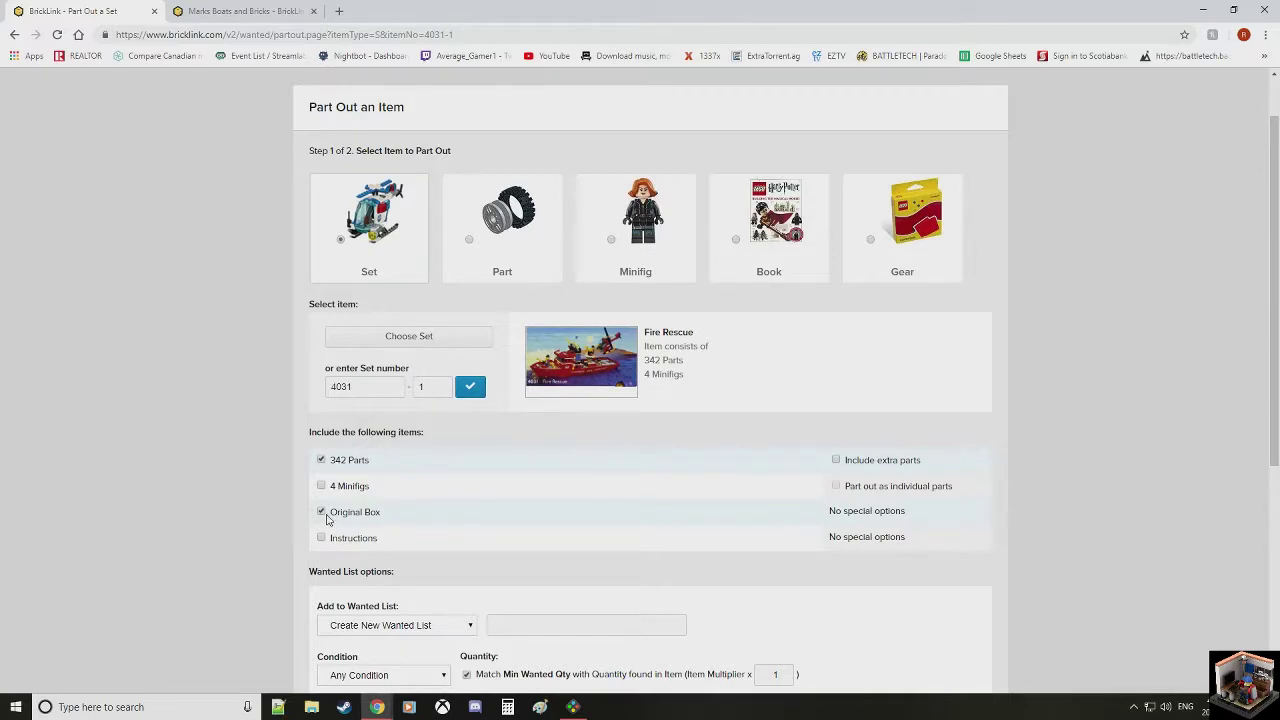
Step: Restore the included items to the 342 parts and 4 minifigs, leaving out the original box
click(322, 488)
click(321, 487)
drag(334, 463, 372, 470)
click(403, 483)
Step: Name the new wanted list "fireboat from childhood" and submit the part-out for editing
scroll(614, 450, down, 2)
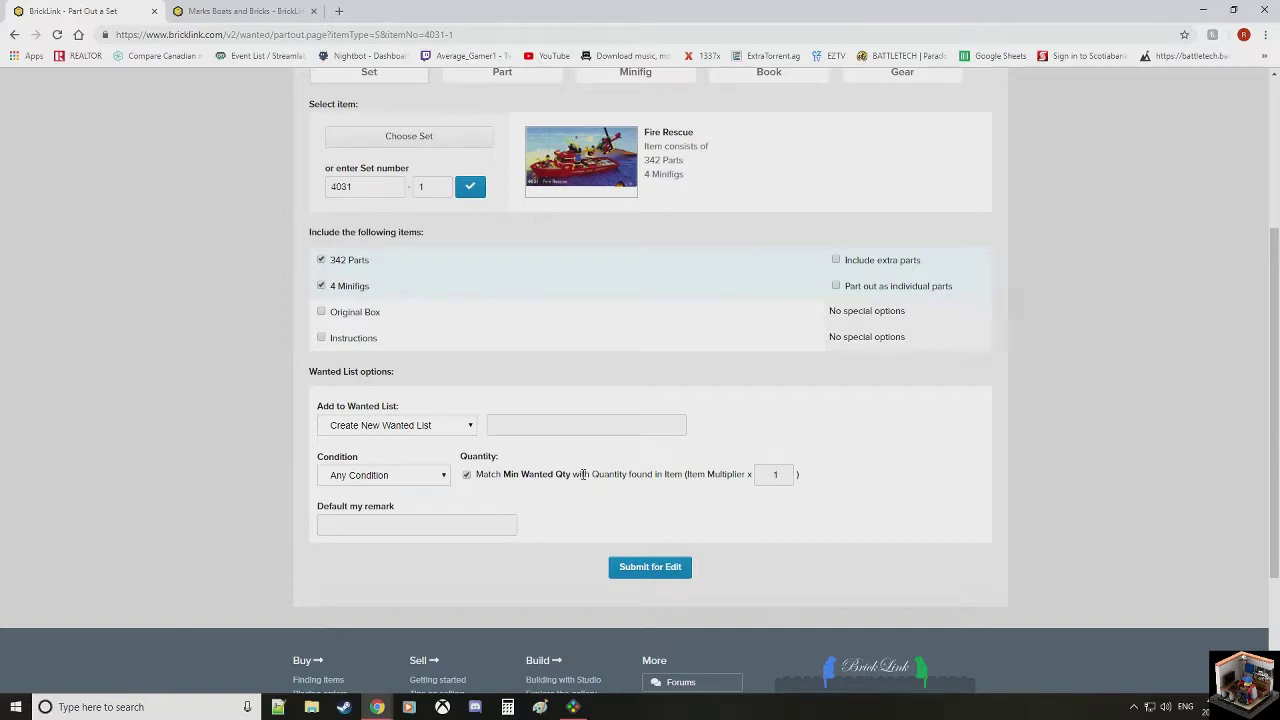
click(562, 424)
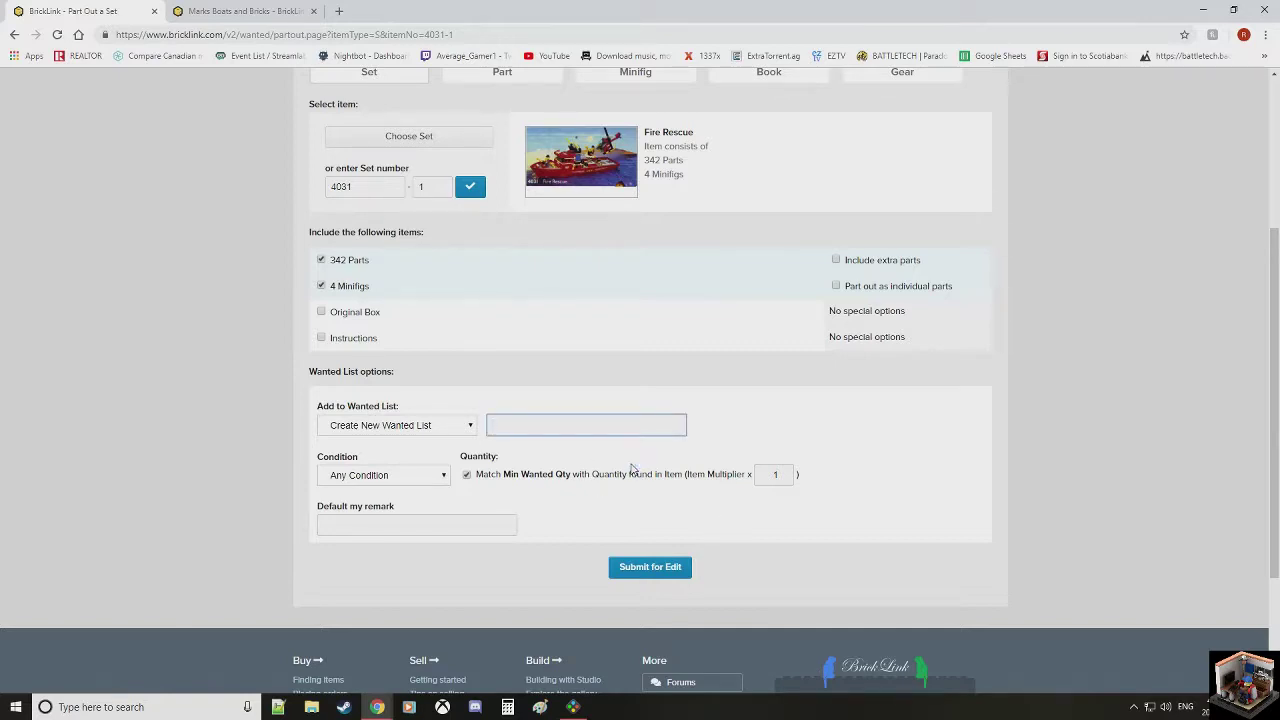
text(fireboat from childhood)
click(655, 566)
Step: Review the fire boat's parts, minifigs and alternates without changes and add them to the new wanted list
scroll(1051, 362, down, 7)
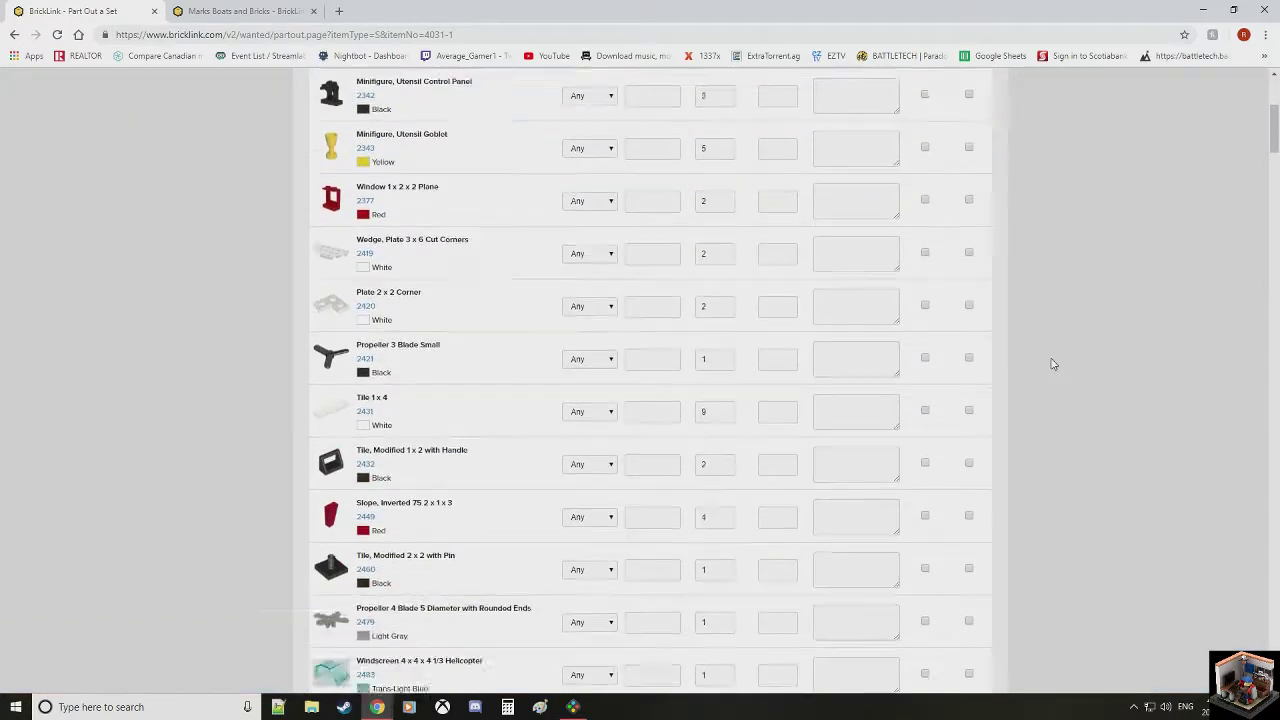
scroll(1051, 364, down, 2)
scroll(1051, 364, up, 3)
scroll(1051, 364, down, 3)
scroll(515, 340, down, 15)
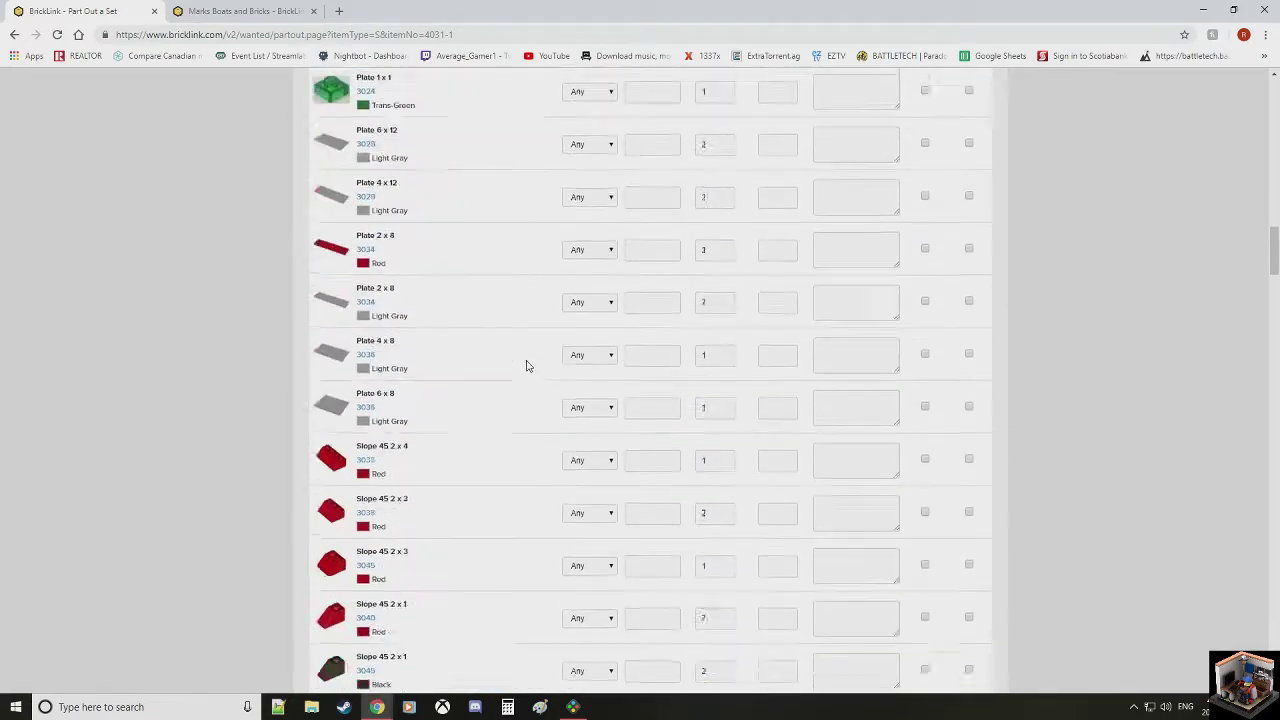
scroll(528, 367, down, 15)
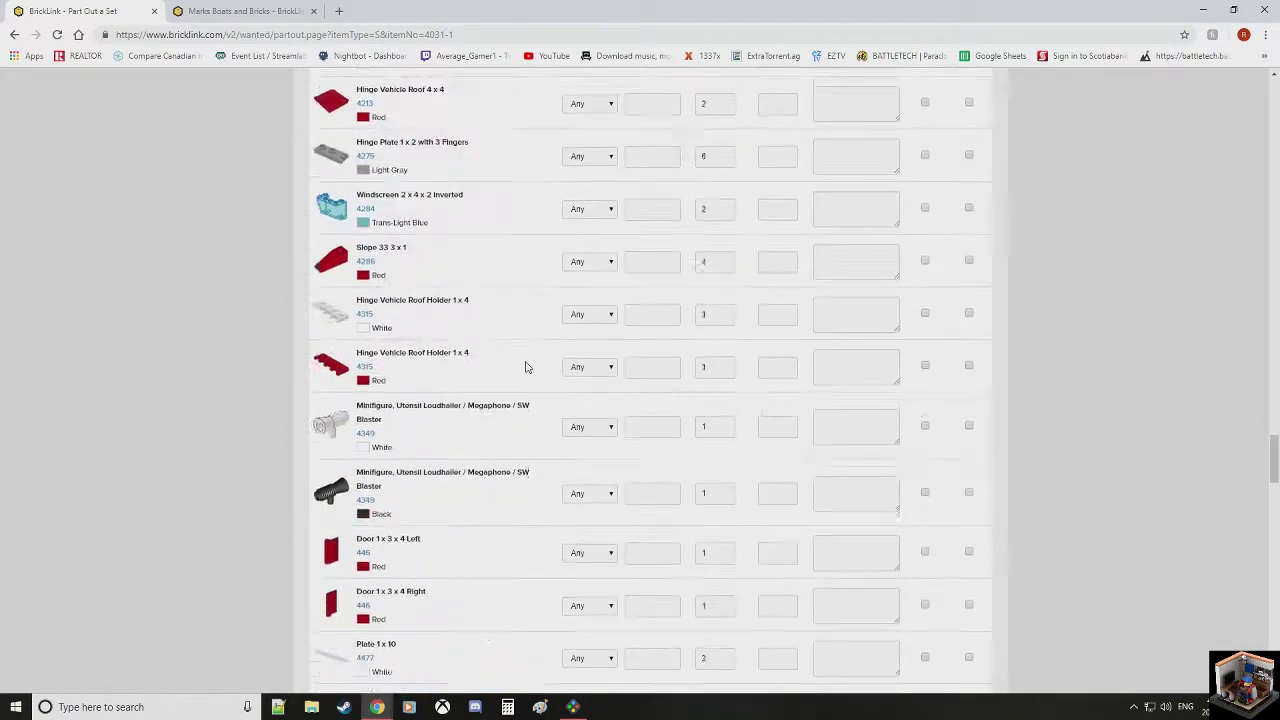
scroll(524, 358, down, 9)
scroll(519, 362, up, 3)
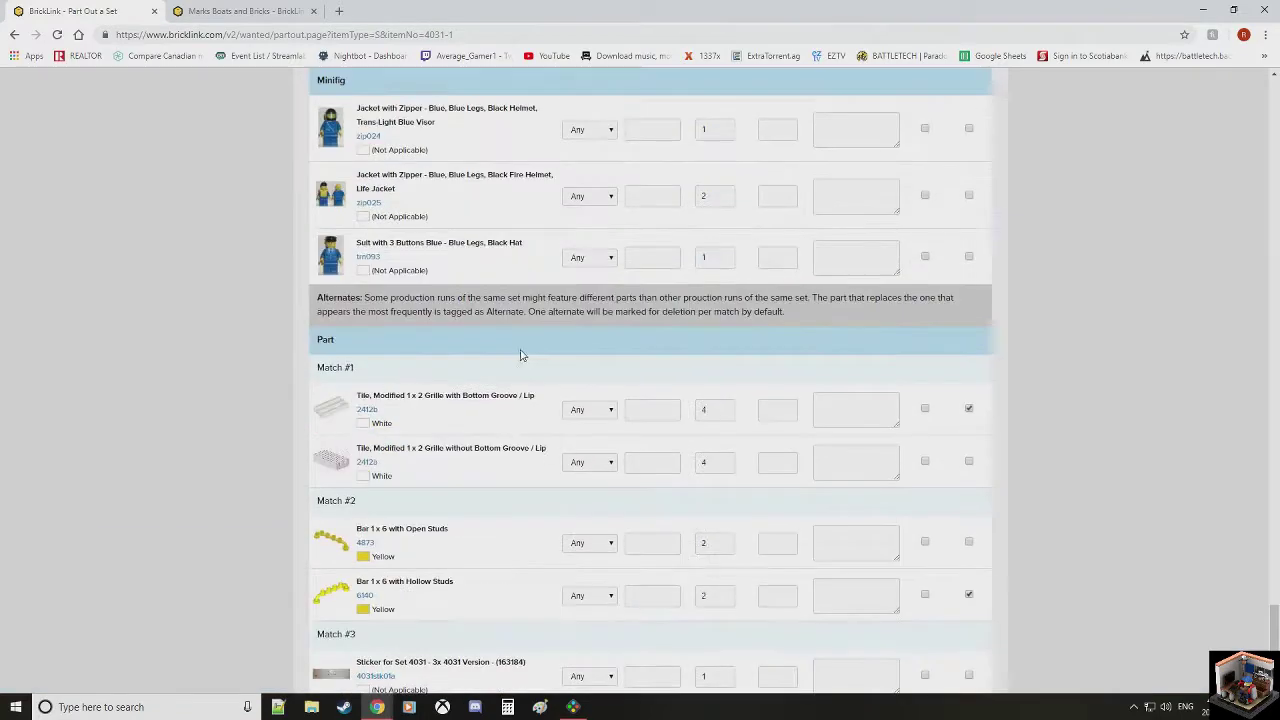
scroll(519, 362, down, 3)
click(940, 438)
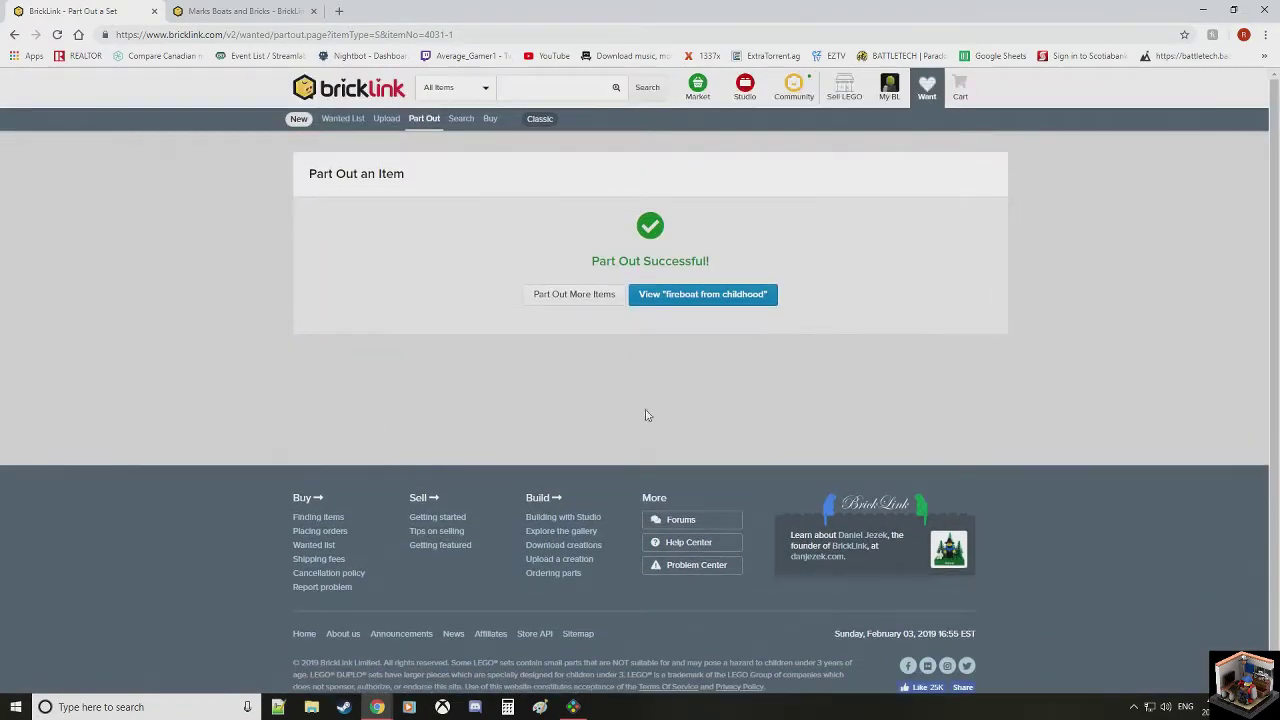
Step: Open the "fireboat from childhood" list, choose to buy all its items, and auto-select North American stores for them
click(707, 297)
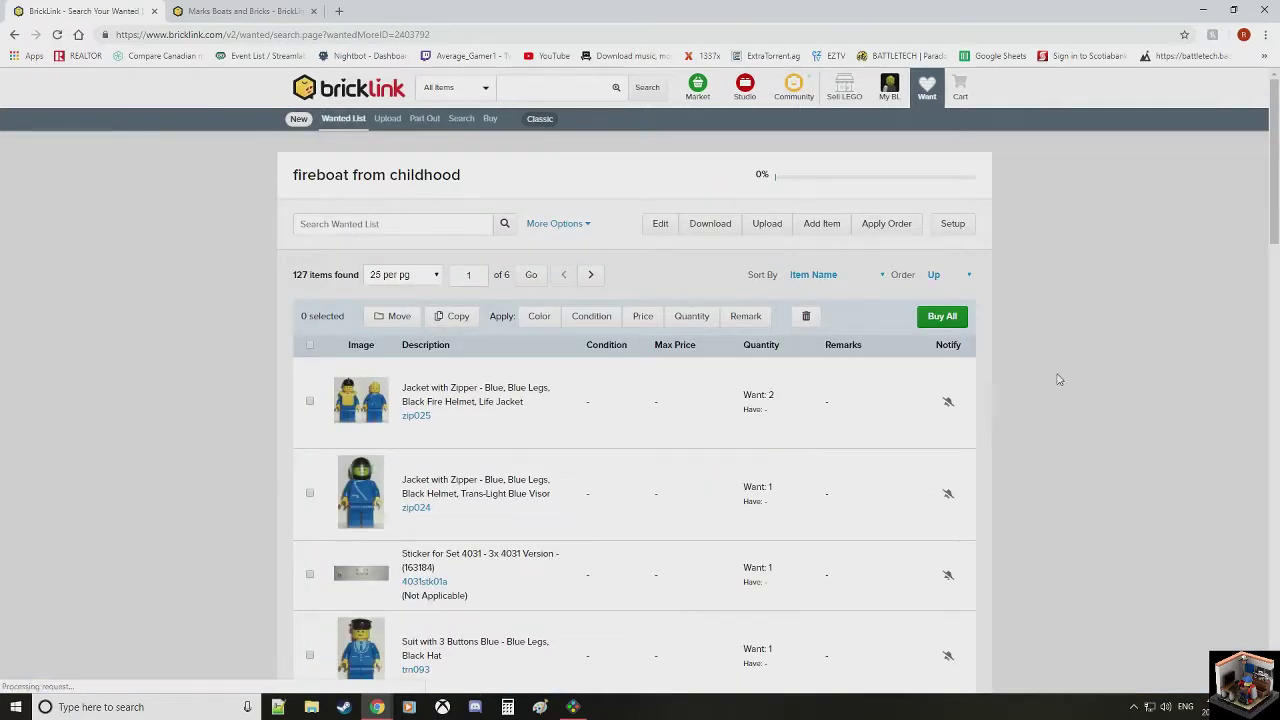
click(945, 315)
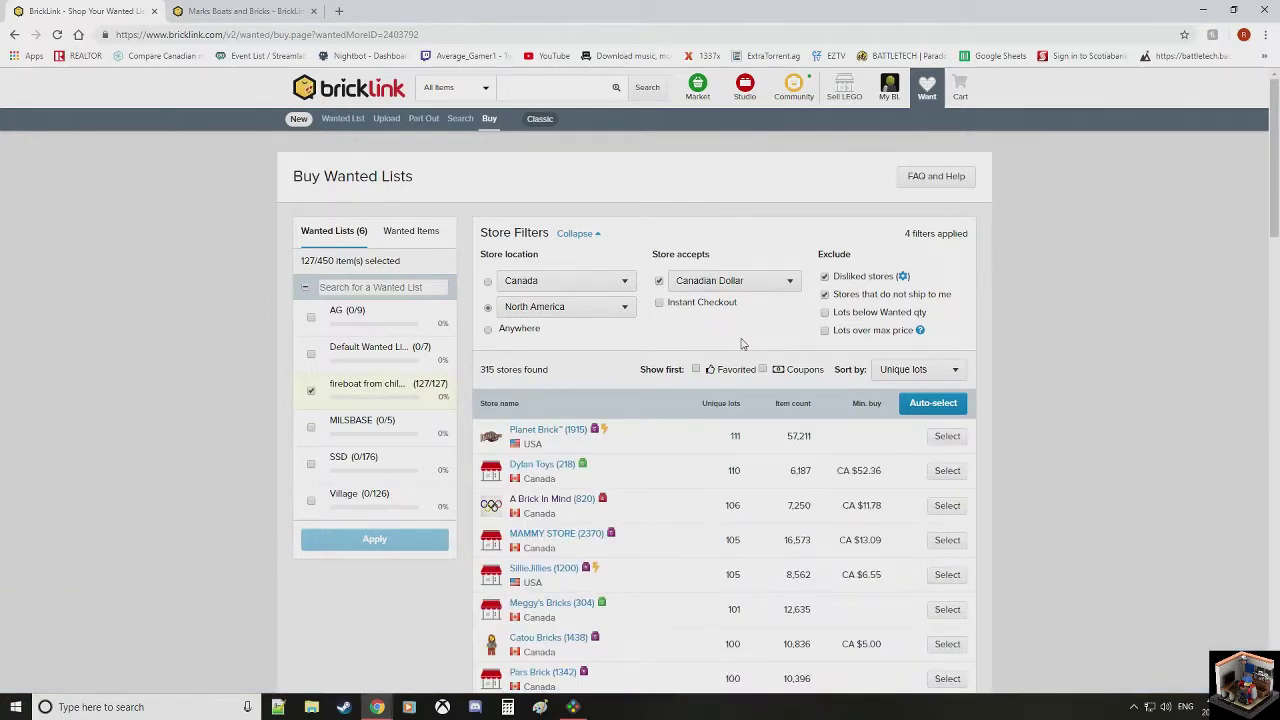
click(930, 403)
click(921, 456)
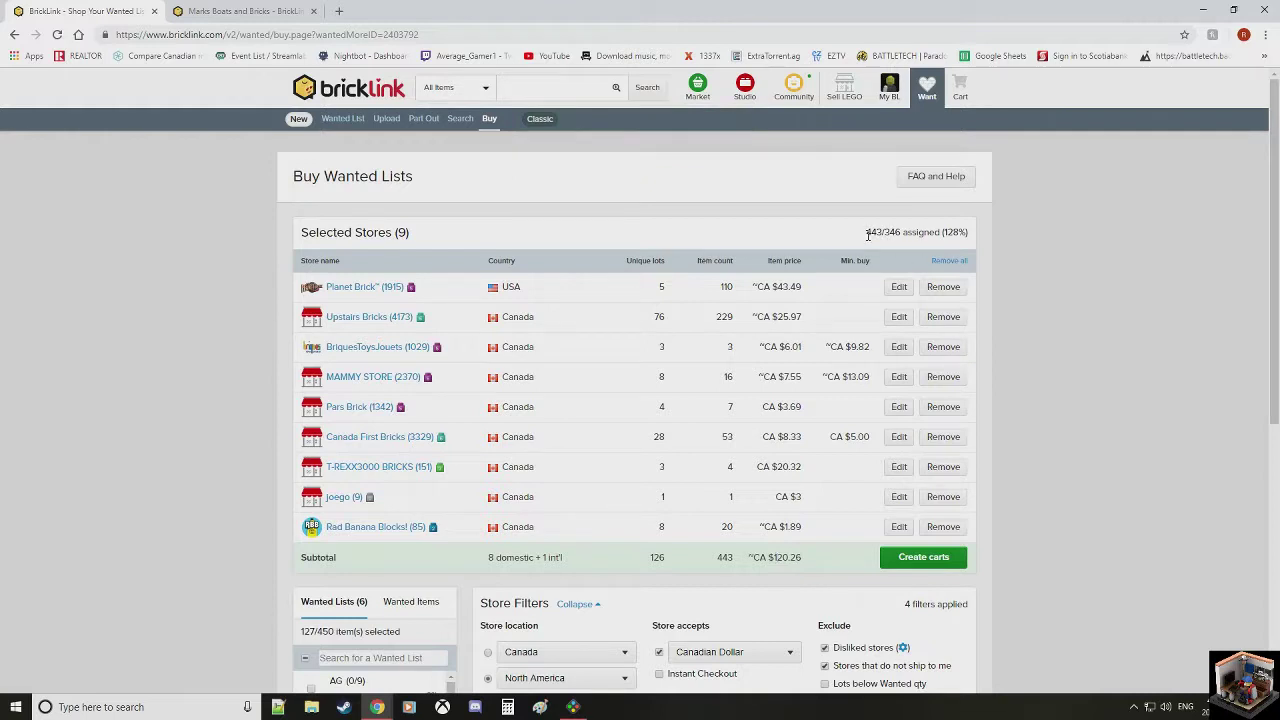
Step: Examine how many fire boat items are assigned to the selected stores and the subtotal price for them
drag(867, 234, 1008, 240)
click(1037, 313)
drag(885, 235, 872, 235)
drag(773, 558, 806, 558)
click(1063, 537)
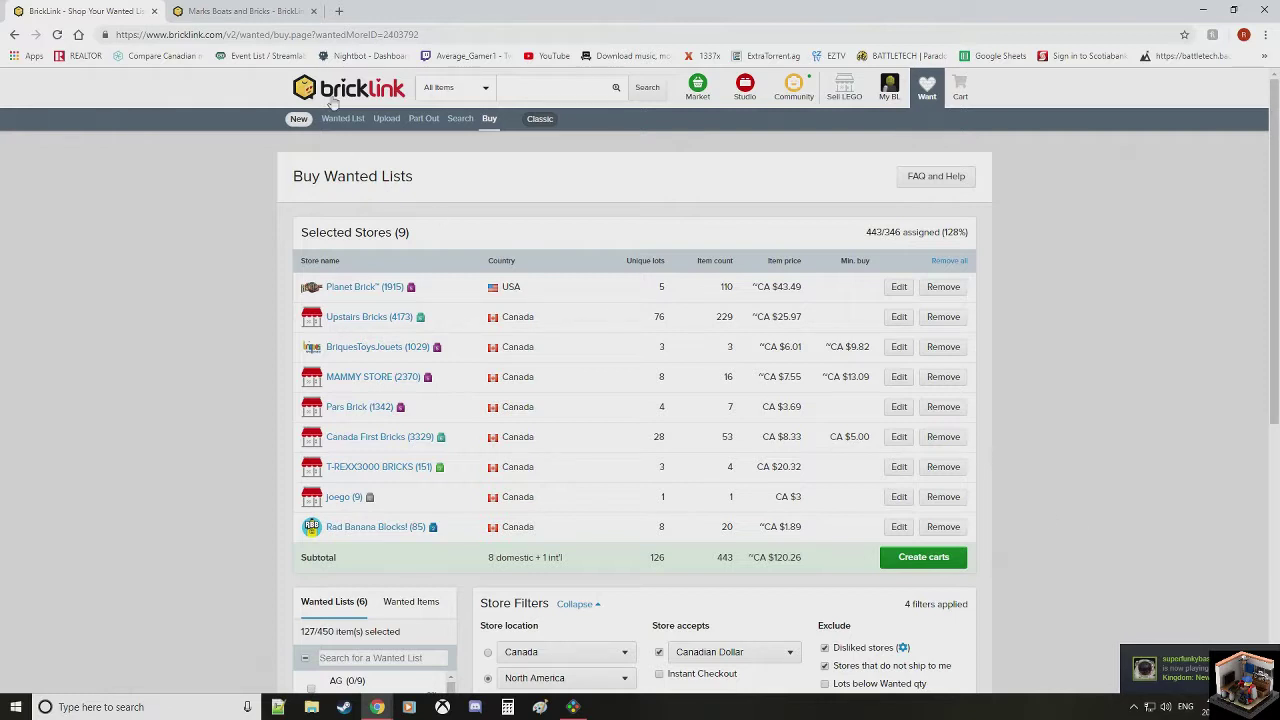
Step: Compare the parts subtotal with the Marks Boats and Bricks listing for the complete Fire Rescue set, and close that listing
click(210, 11)
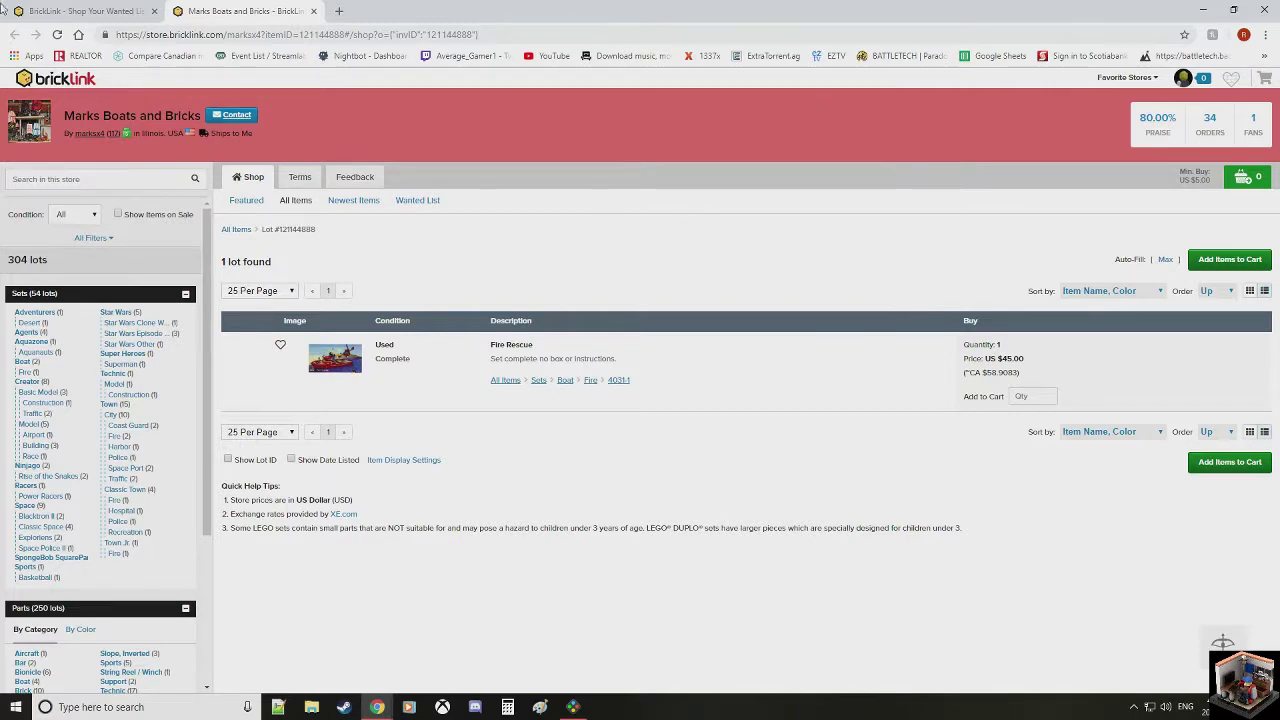
click(120, 12)
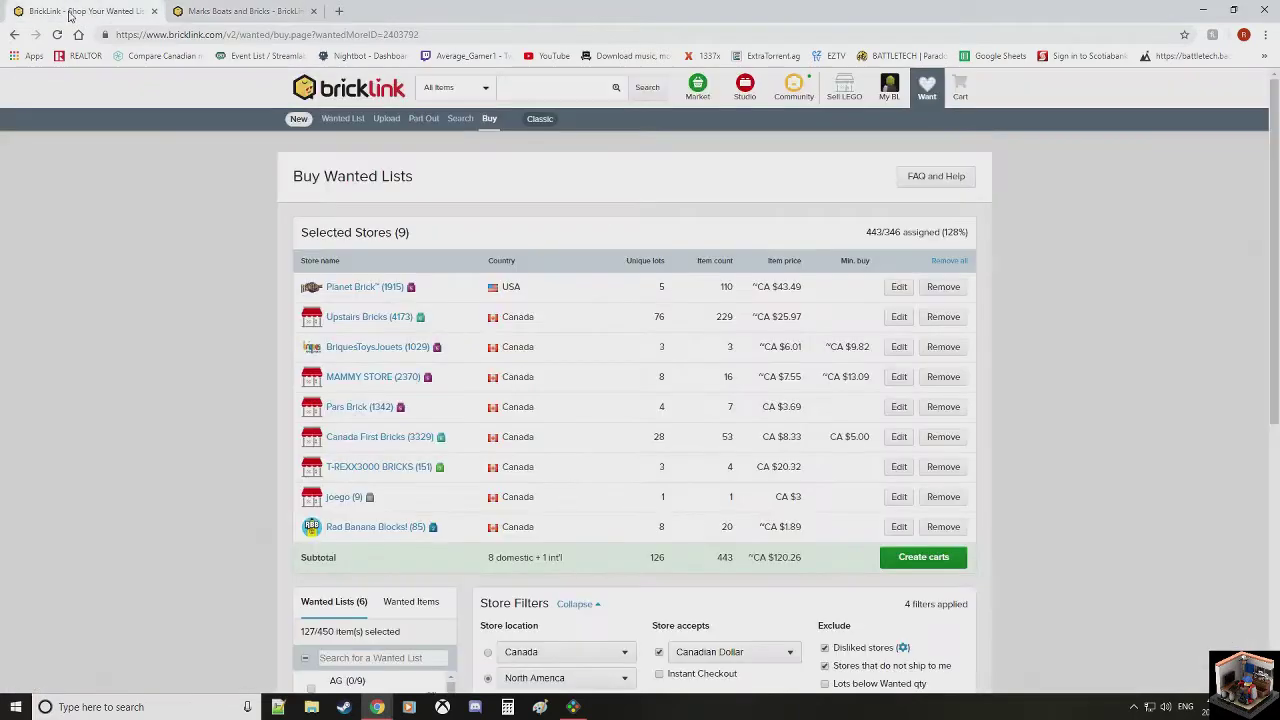
click(232, 10)
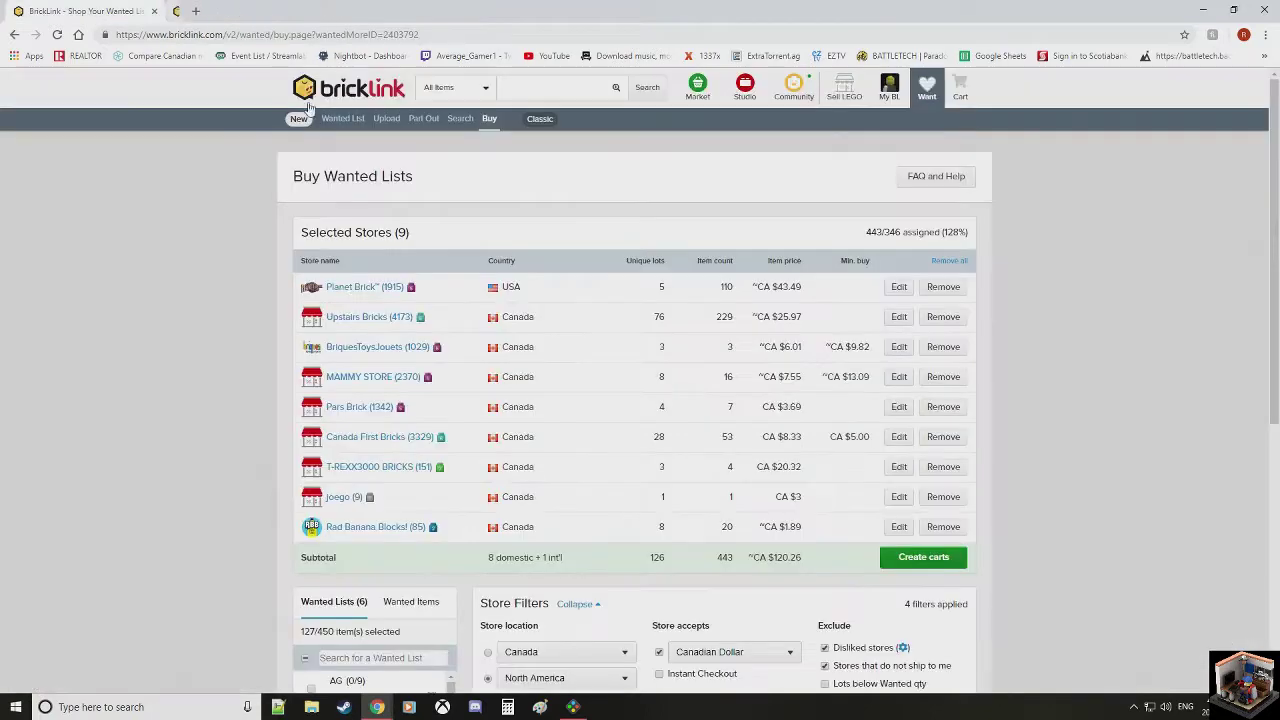
click(313, 11)
Step: Go to the LEGO sets catalog from the BrickLink home page and search for set 10185
click(333, 95)
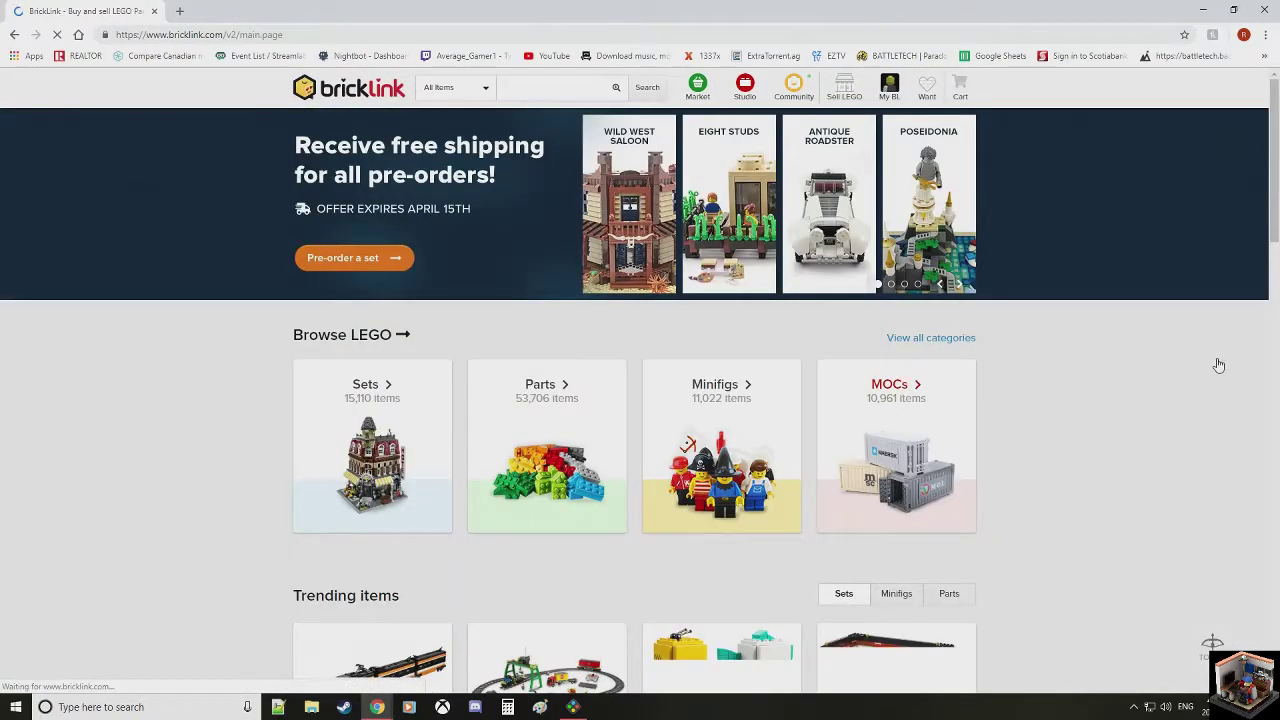
click(370, 428)
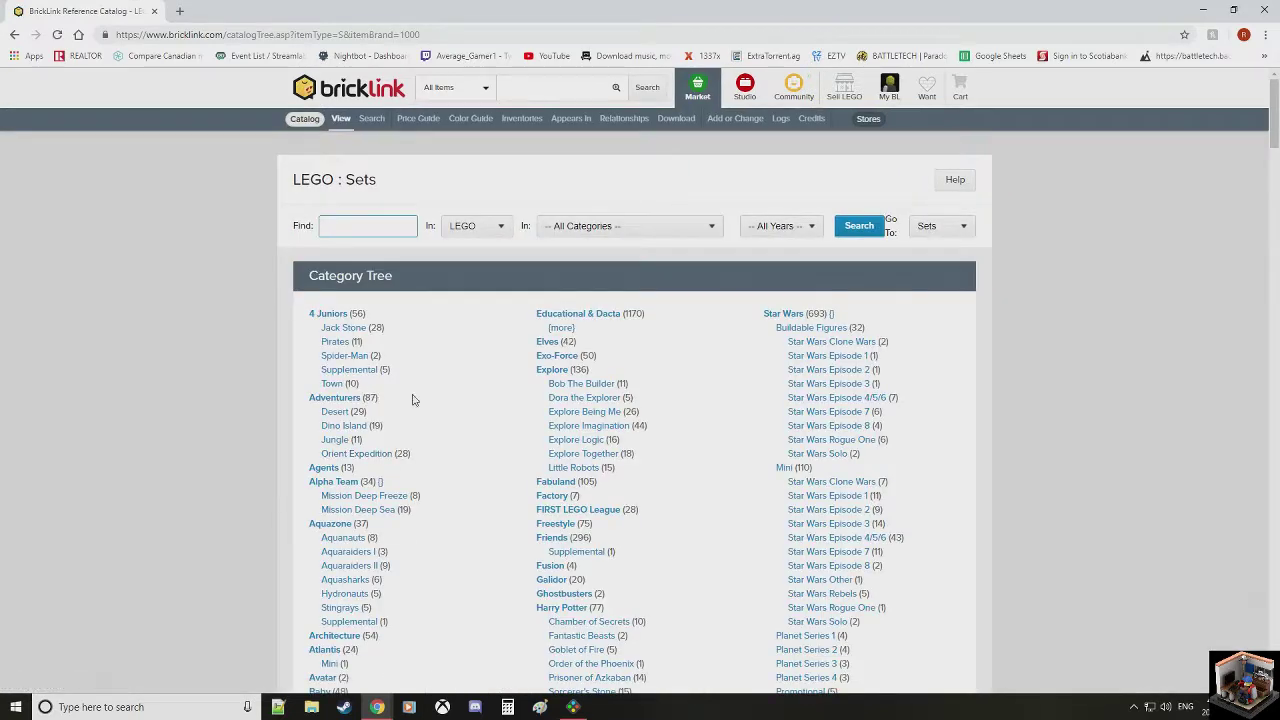
click(365, 225)
text(10185)
click(852, 228)
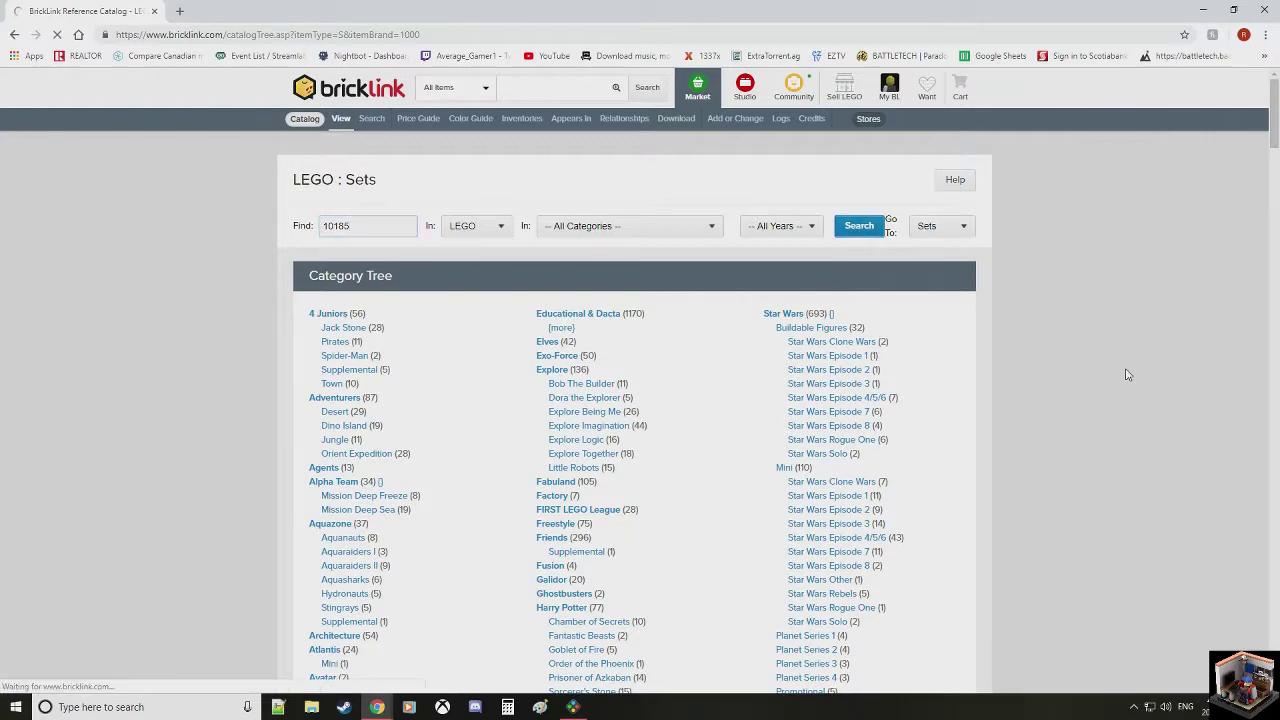
Step: Look over the Green Grocer sale listings, read the extended description of the Doug's Brick Emporium lot, and return to the listings
scroll(1080, 386, down, 3)
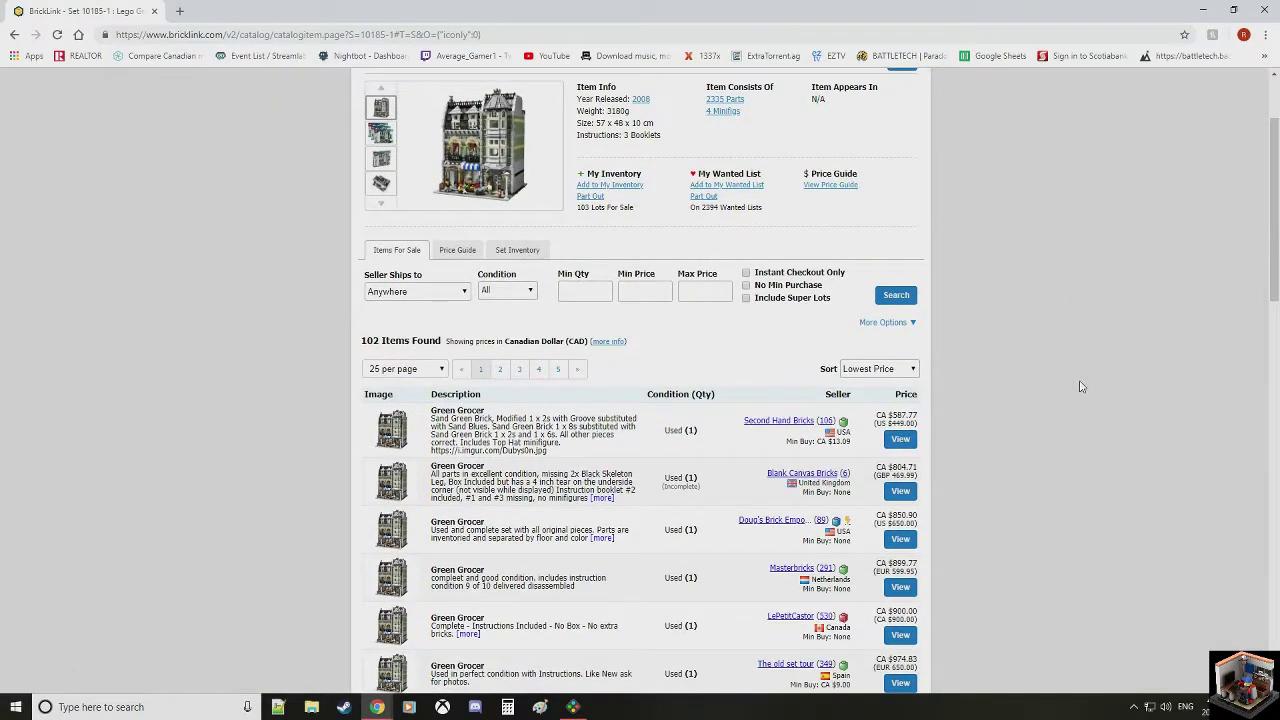
scroll(1080, 386, up, 1)
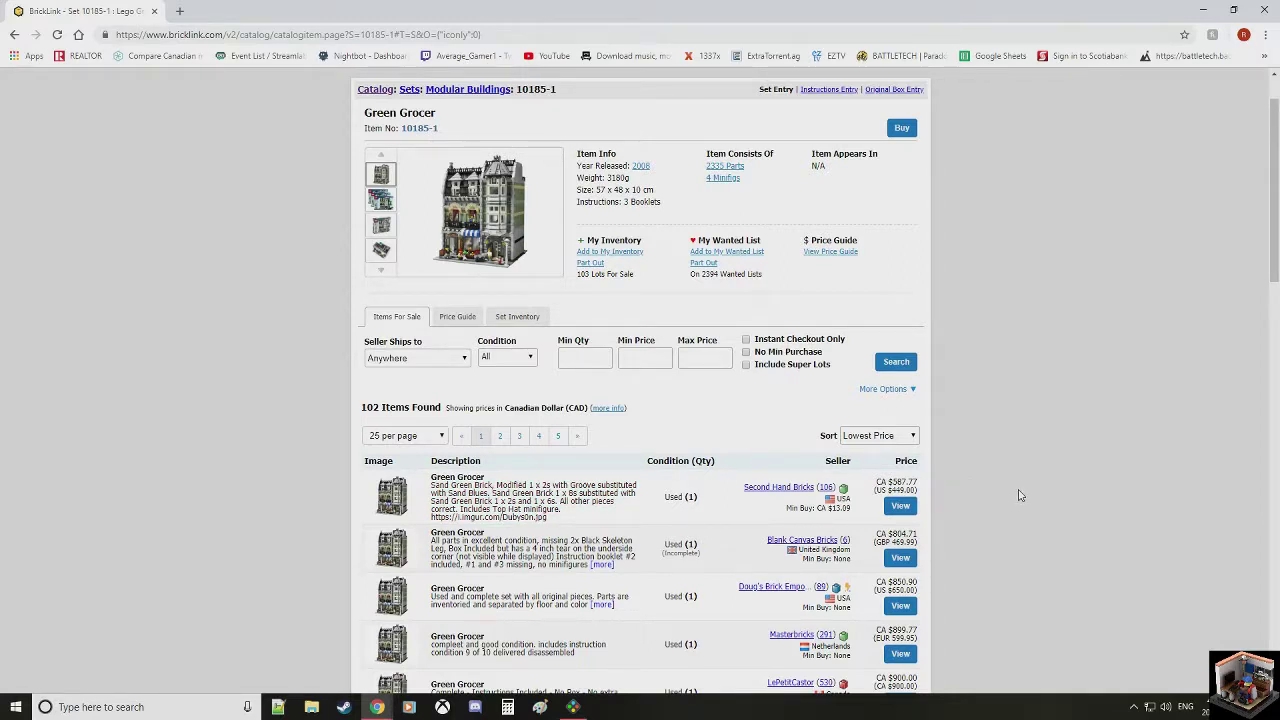
scroll(1020, 495, down, 3)
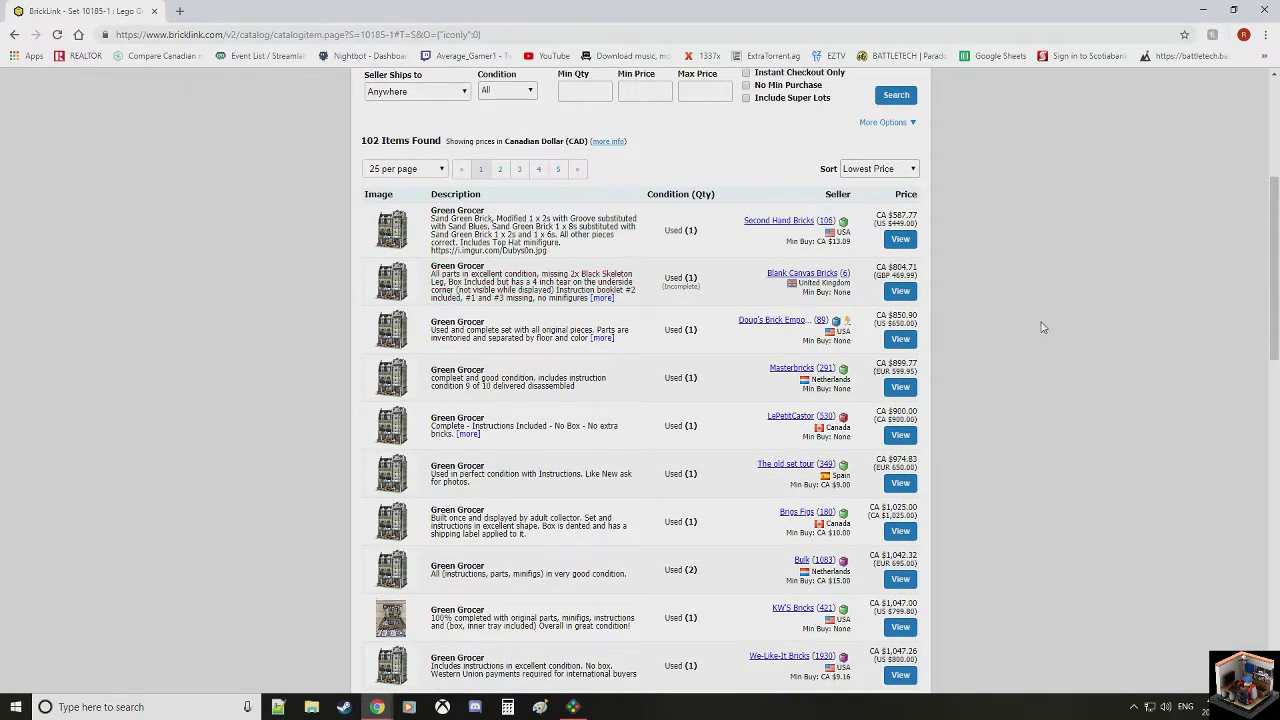
scroll(1030, 327, down, 1)
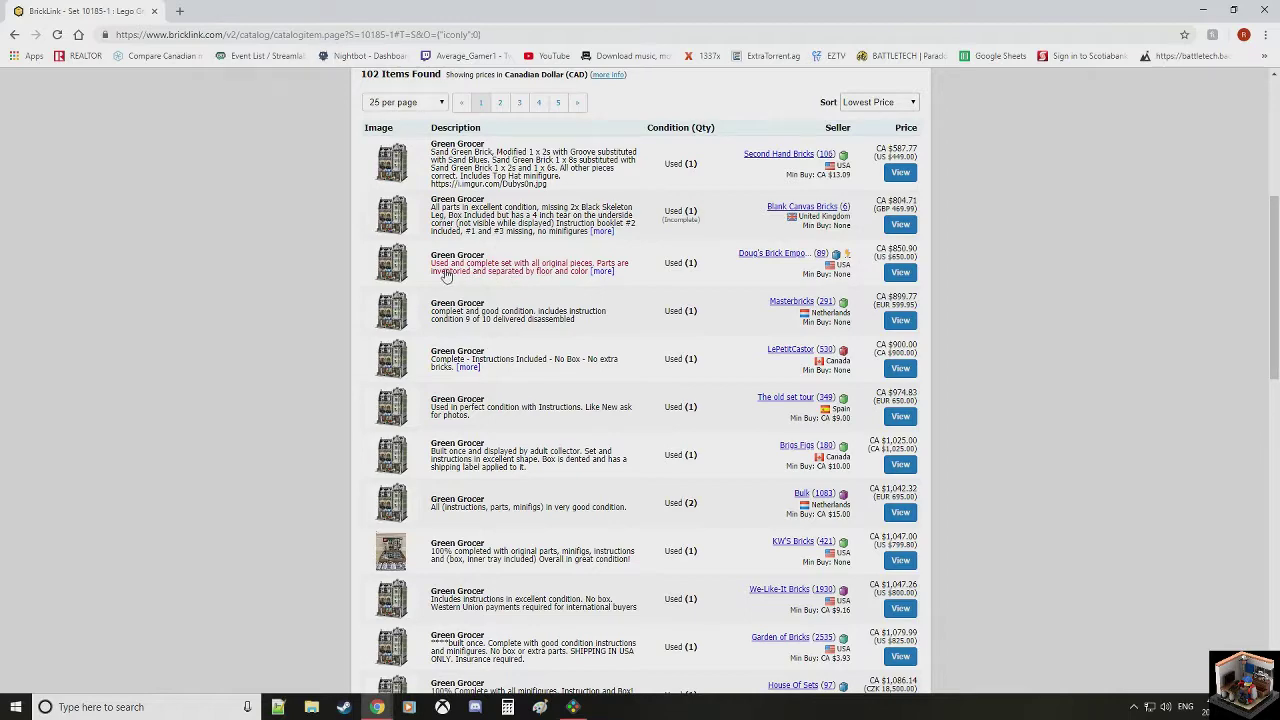
click(601, 272)
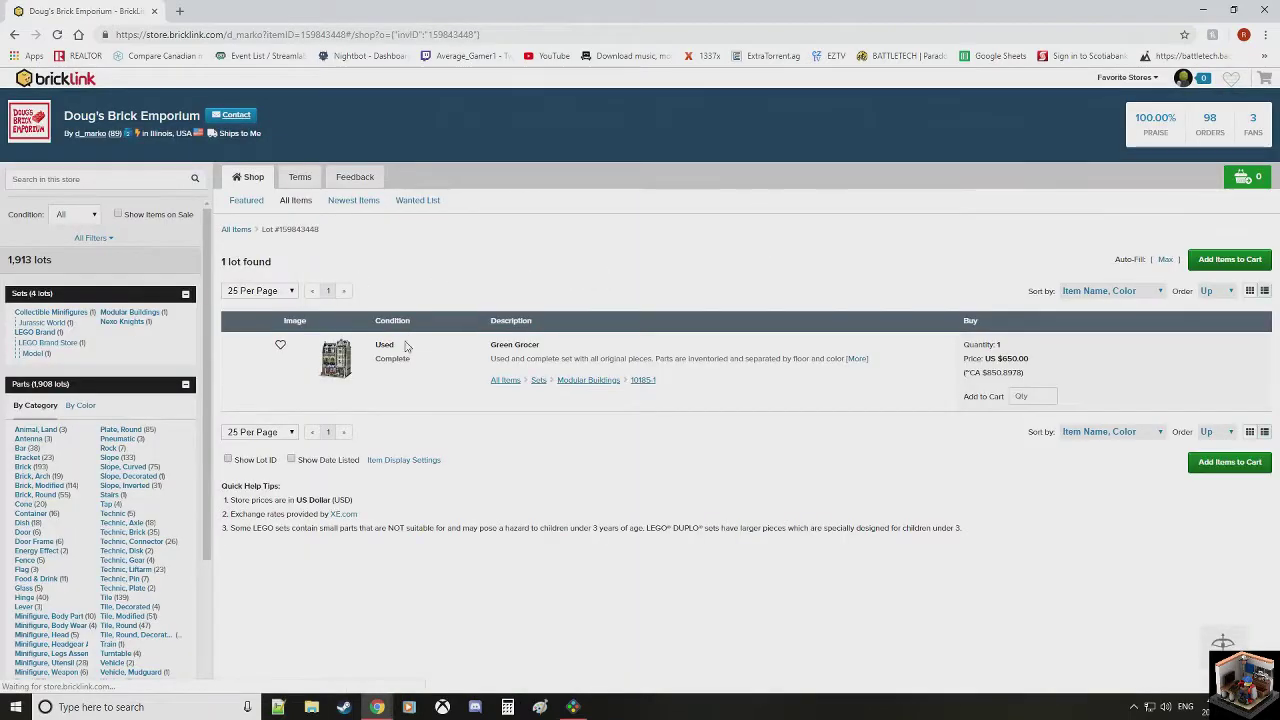
click(855, 359)
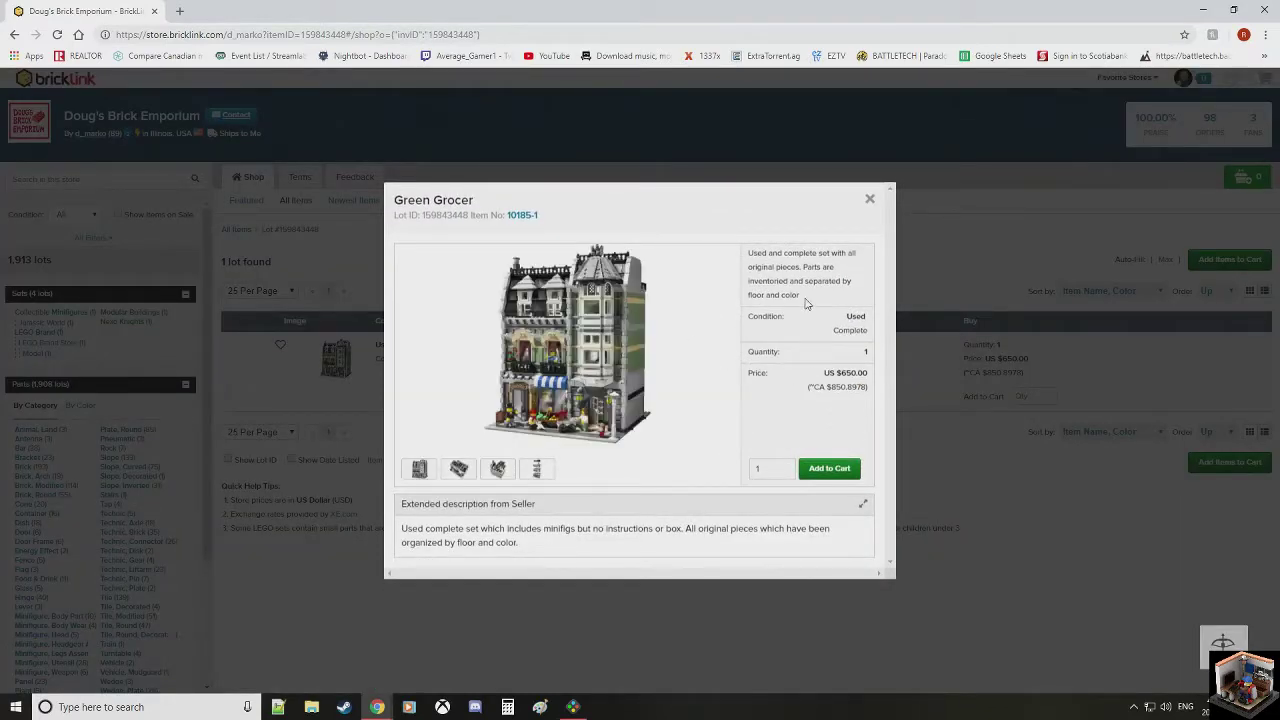
click(869, 201)
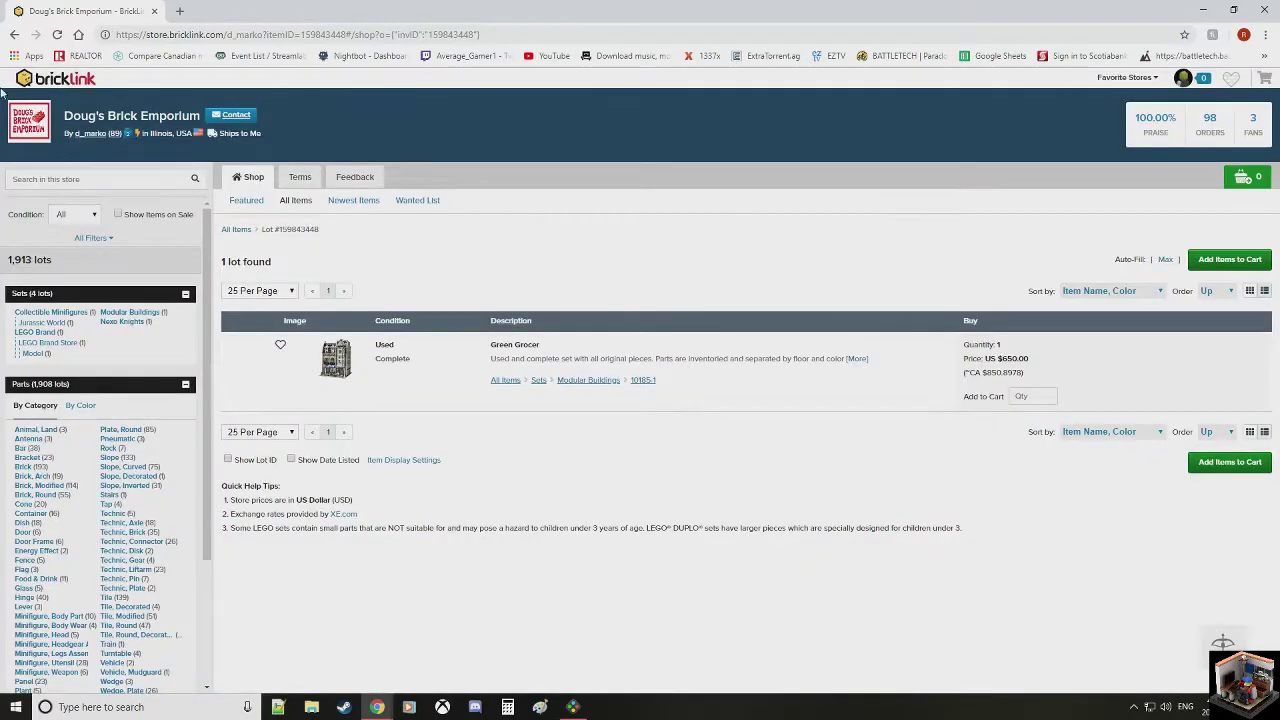
key(alt+Left)
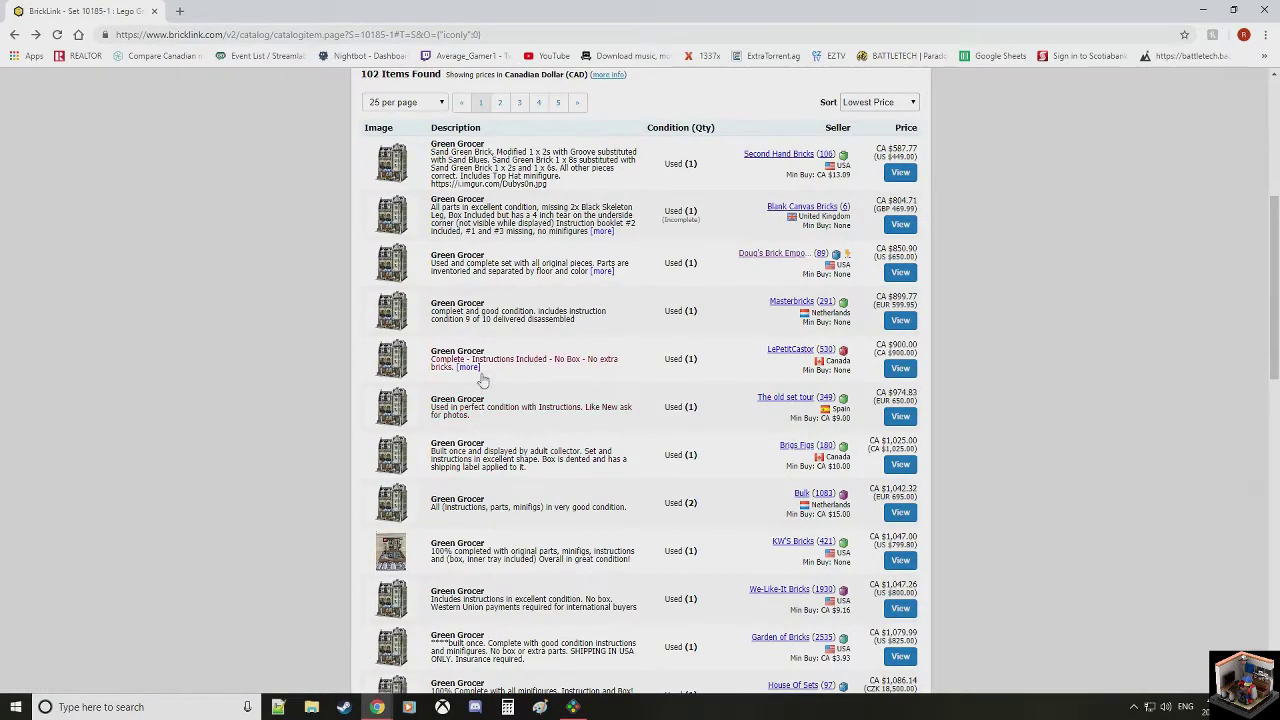
Step: Open the Doug's Brick Emporium Green Grocer lot in a separate tab and check its Canadian-dollar price
right_click(440, 253)
click(475, 265)
click(212, 18)
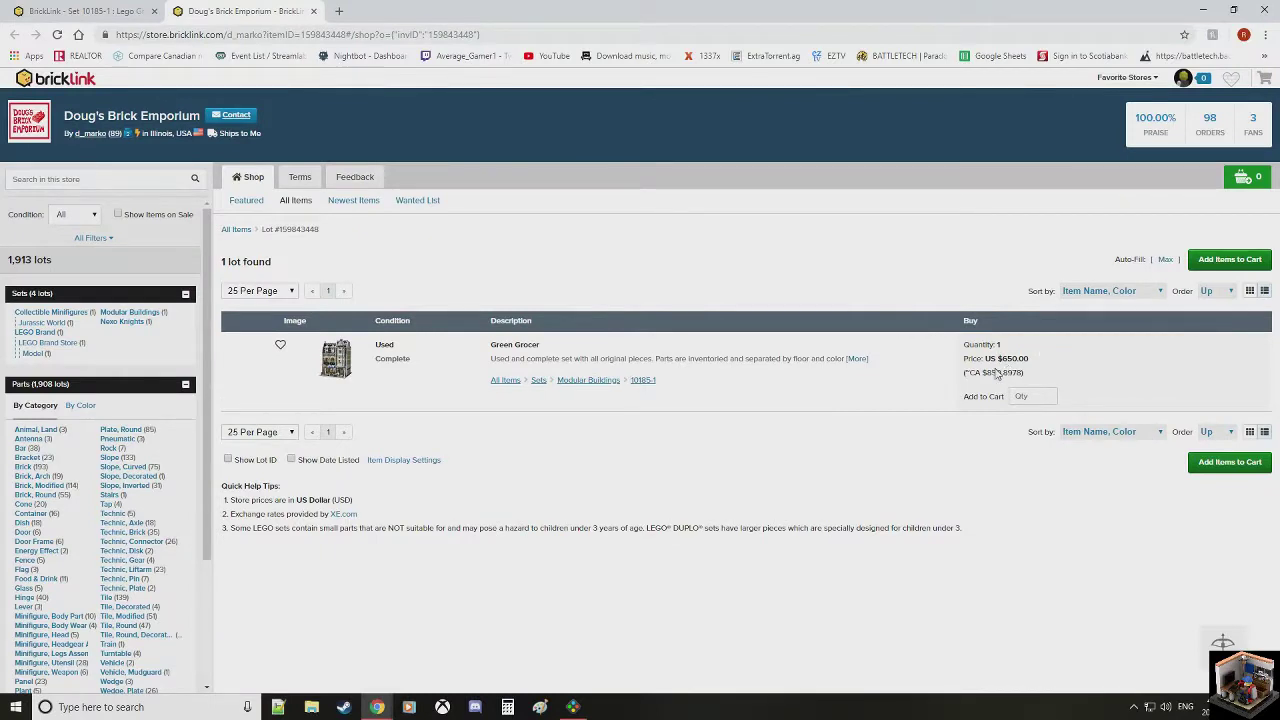
drag(988, 370, 1012, 372)
click(1009, 523)
Step: Read the store's terms, covering the handling charge, the shipping policy and whether Canada is a shipping destination
click(305, 174)
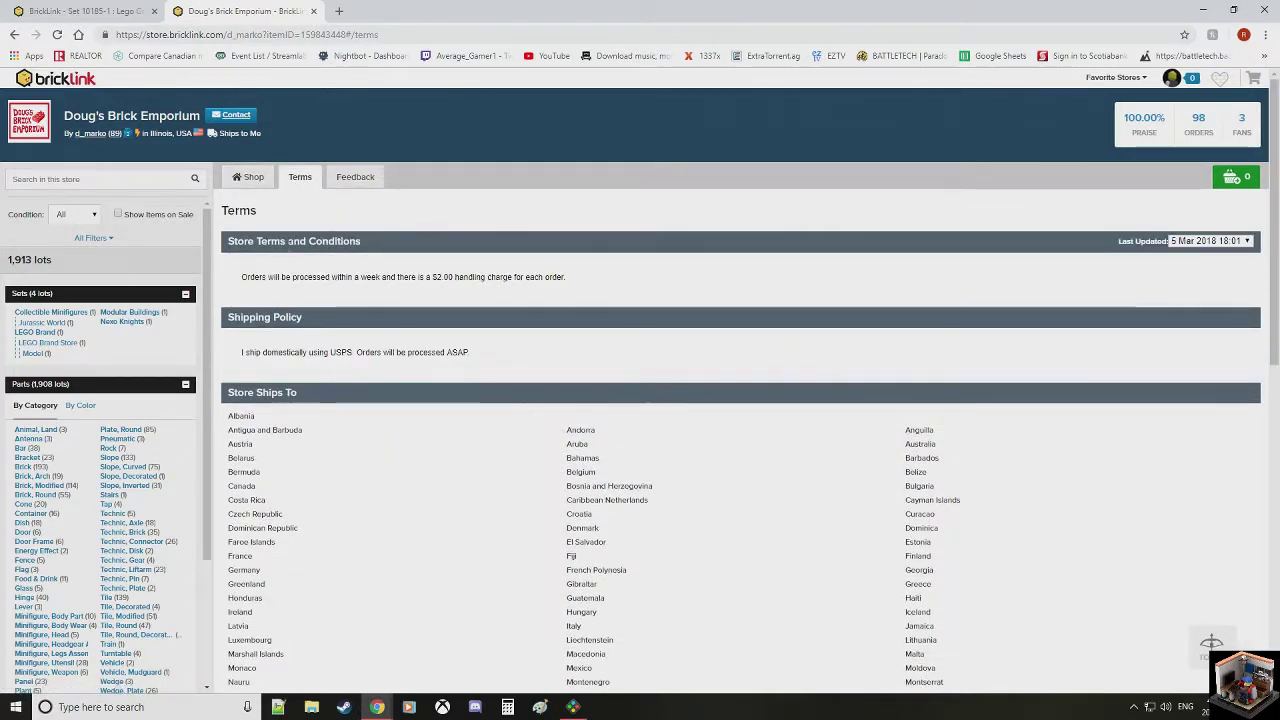
drag(241, 352, 505, 388)
click(501, 367)
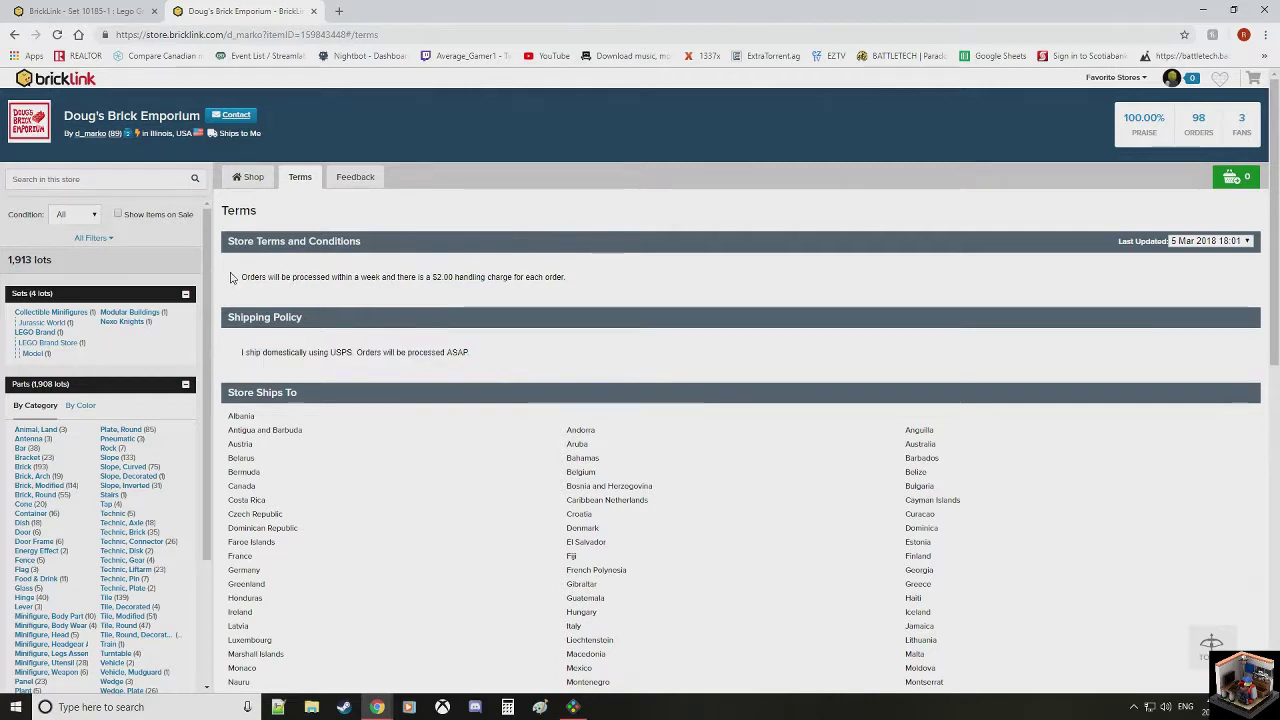
drag(237, 278, 614, 280)
click(616, 281)
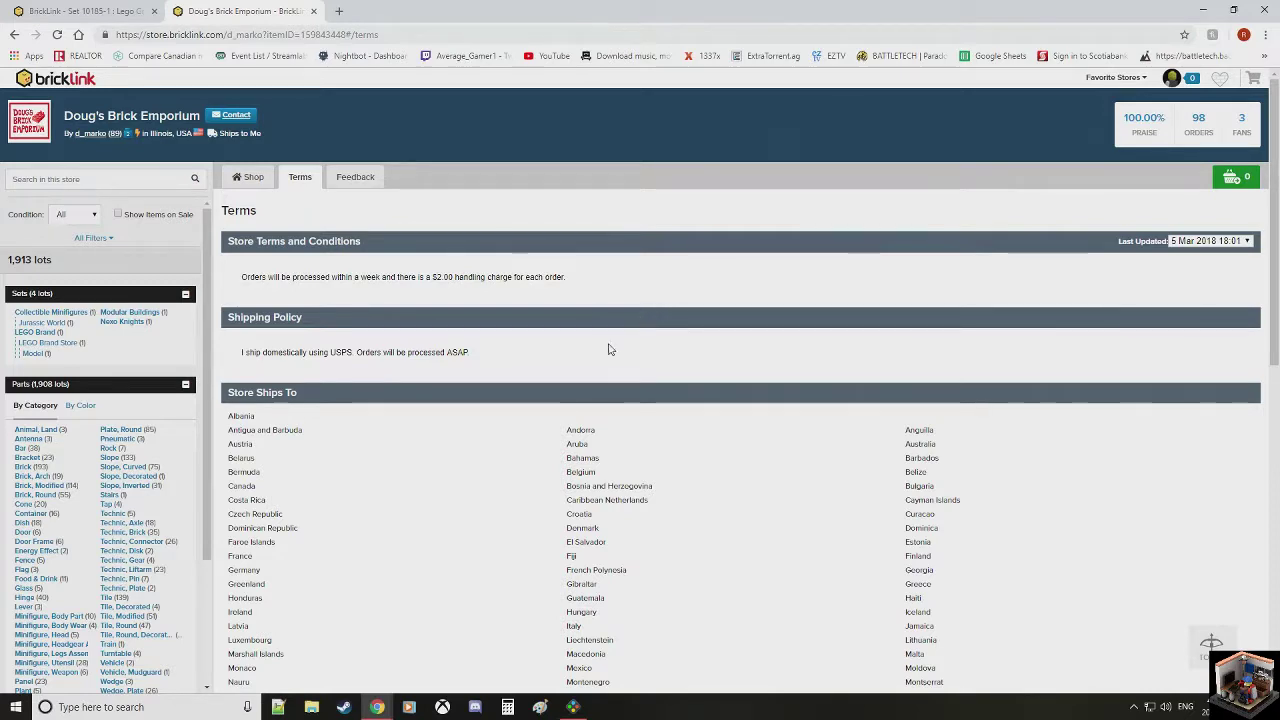
scroll(606, 351, down, 3)
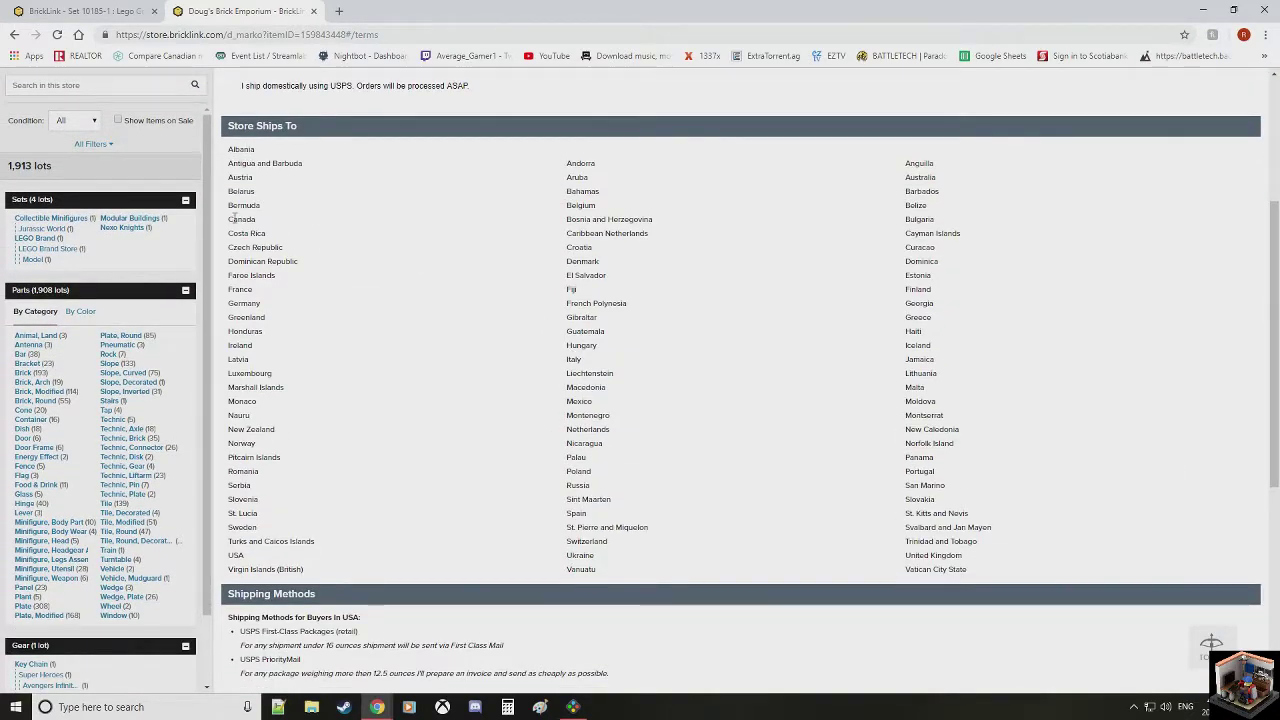
drag(230, 219, 276, 229)
click(362, 251)
Step: Examine the store's shipping methods for buyers outside the USA, its accepted currency and its payment methods
scroll(447, 340, down, 4)
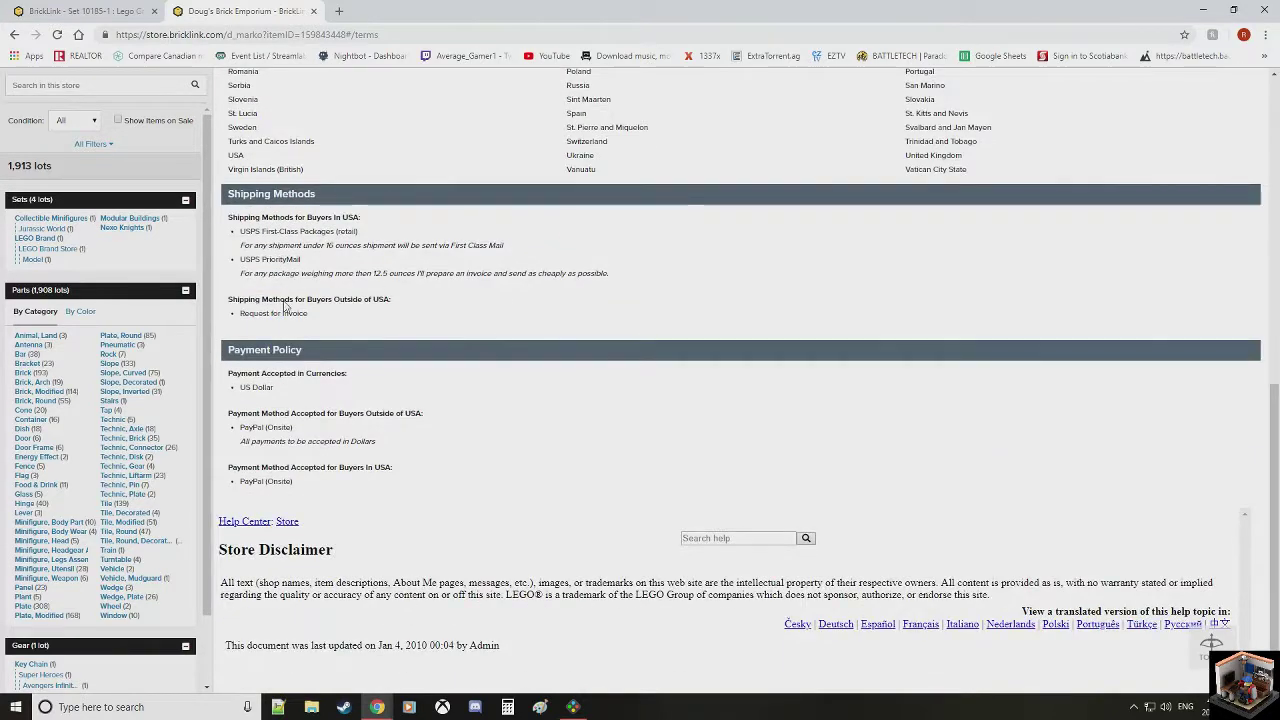
drag(318, 324, 227, 297)
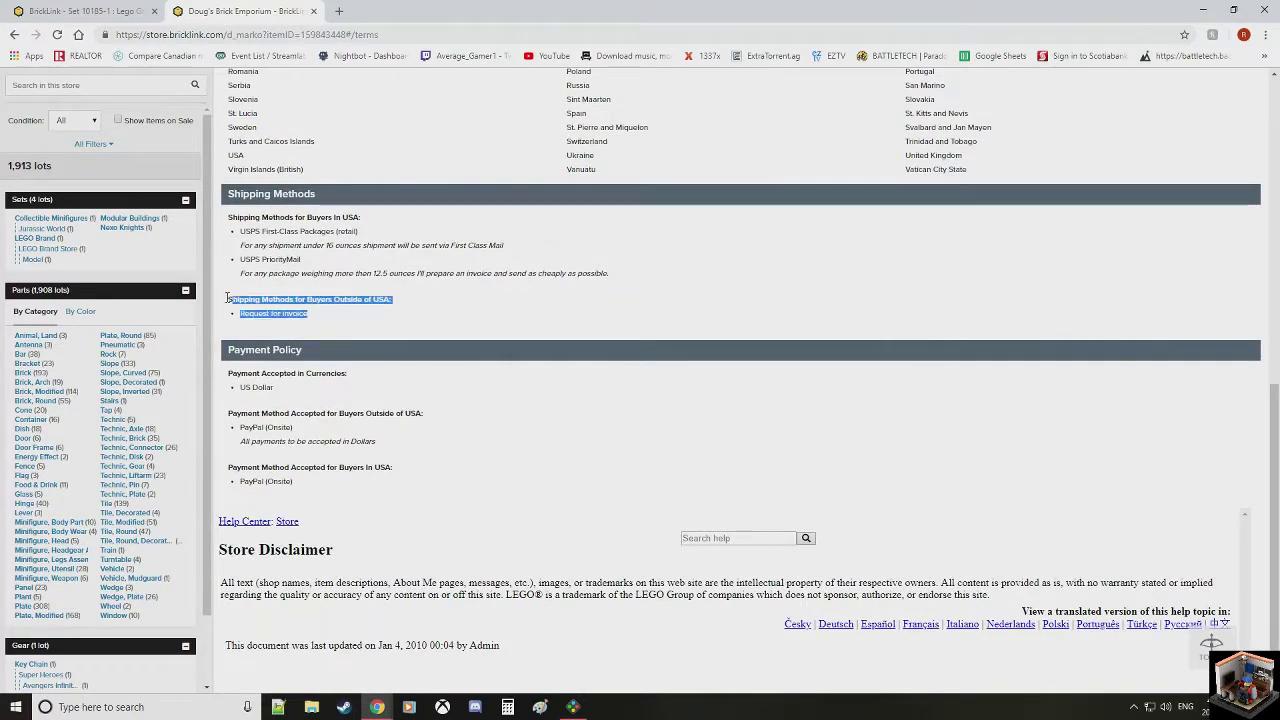
click(330, 318)
scroll(423, 317, down, 1)
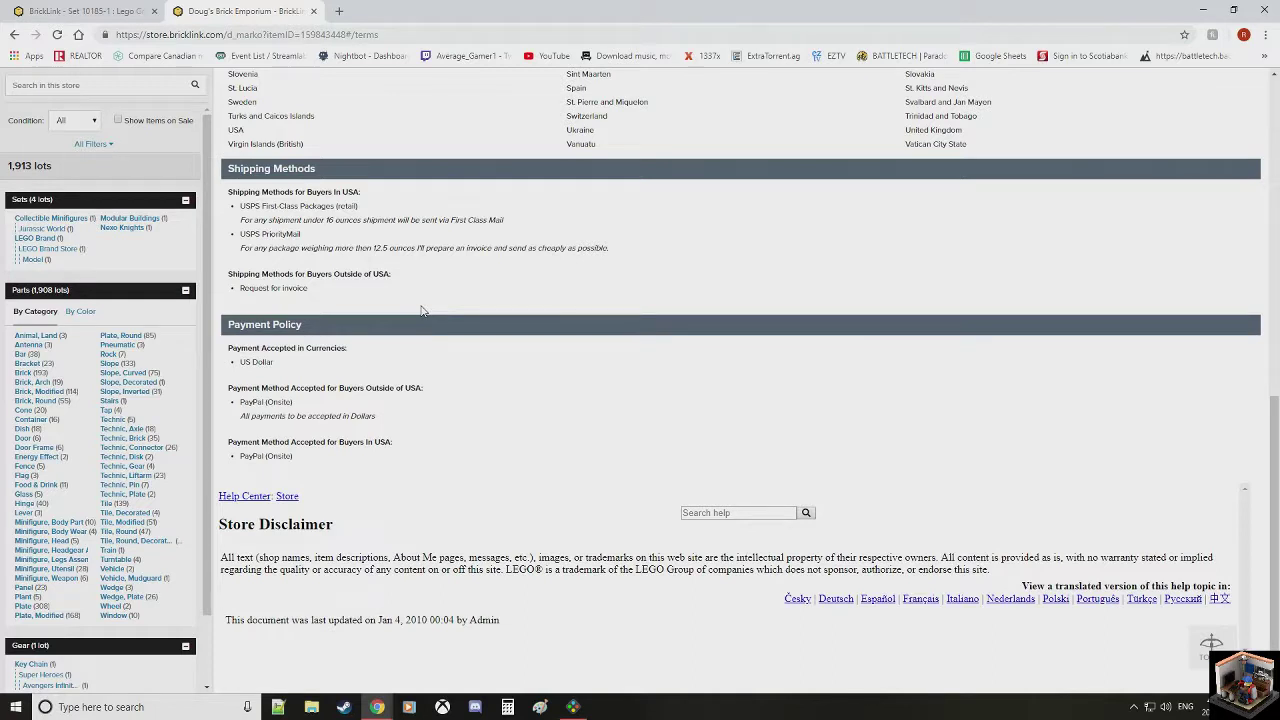
triple_click(279, 364)
click(447, 390)
drag(242, 403, 266, 404)
click(457, 420)
scroll(457, 420, up, 3)
scroll(457, 420, down, 3)
scroll(436, 380, up, 10)
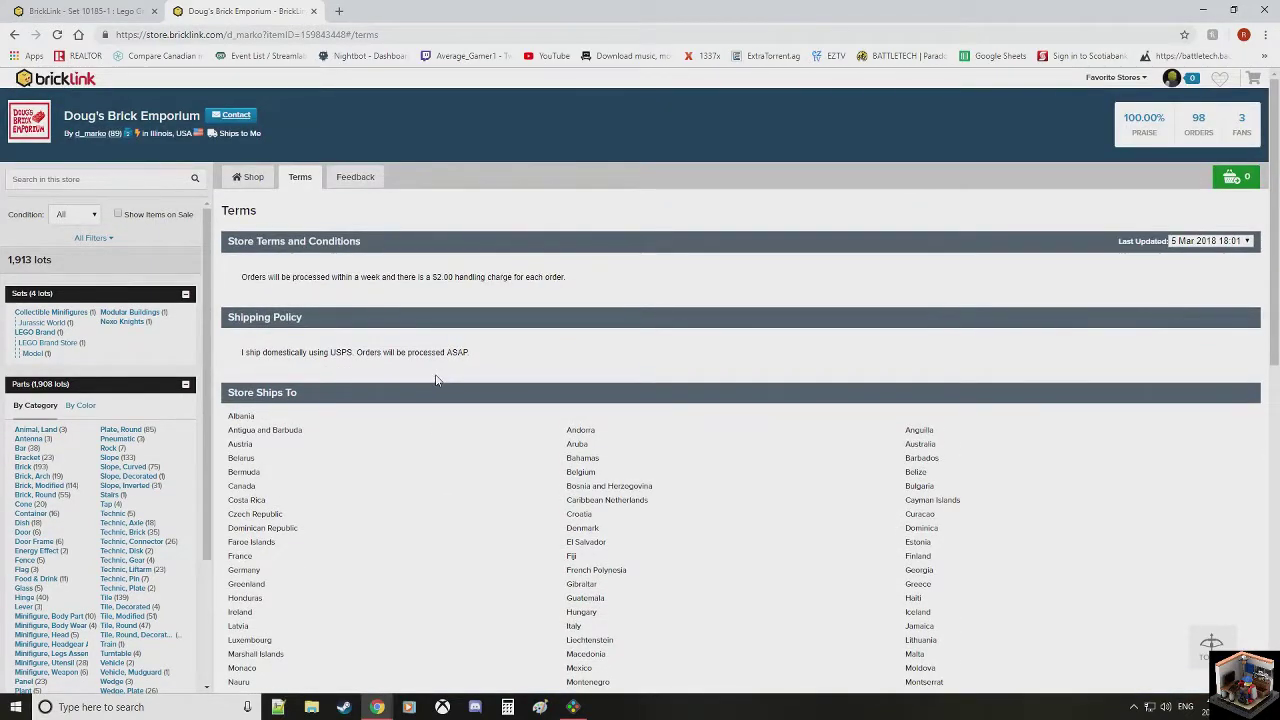
Step: Compare the other Green Grocer sale listings with the Doug's Brick Emporium lot
click(120, 13)
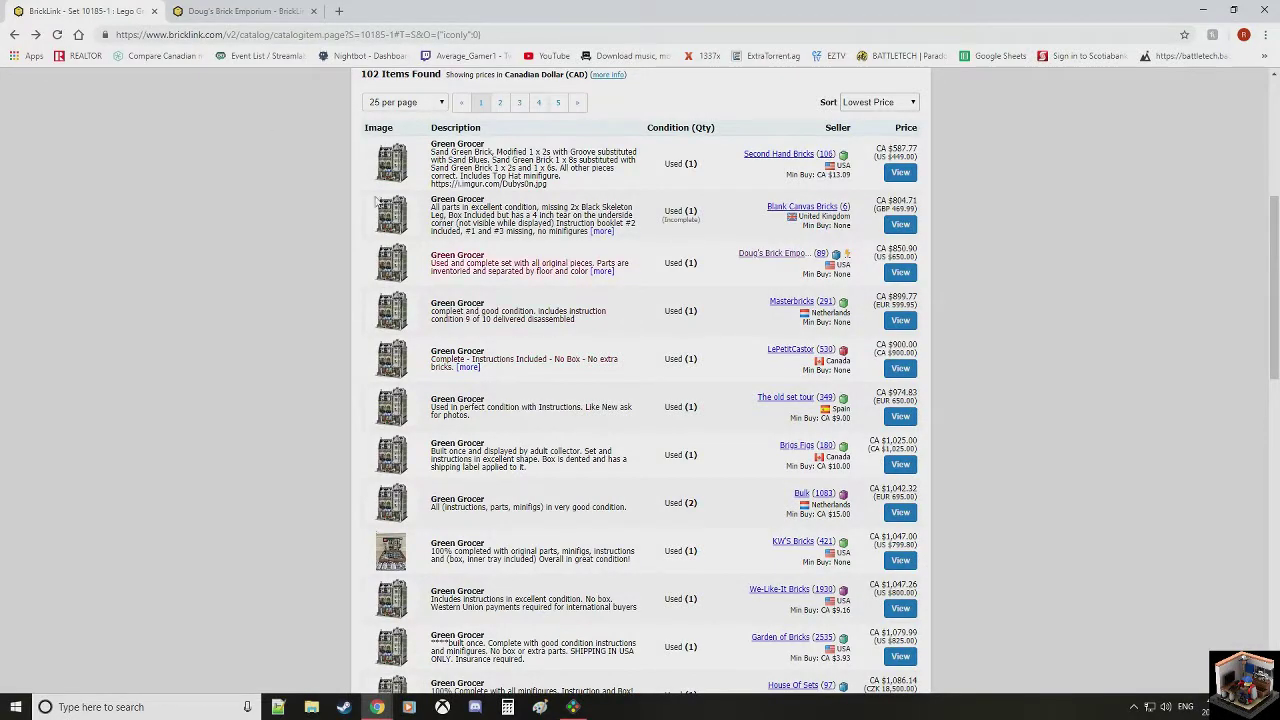
click(276, 10)
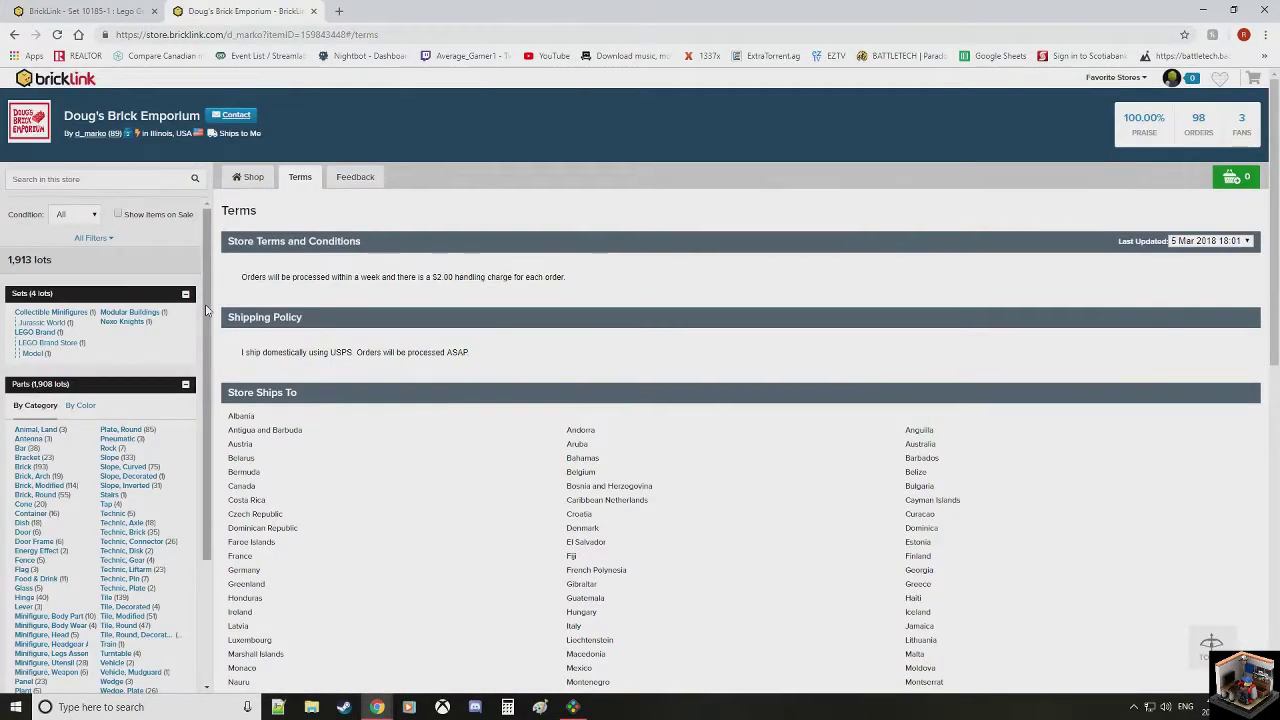
key(alt+Left)
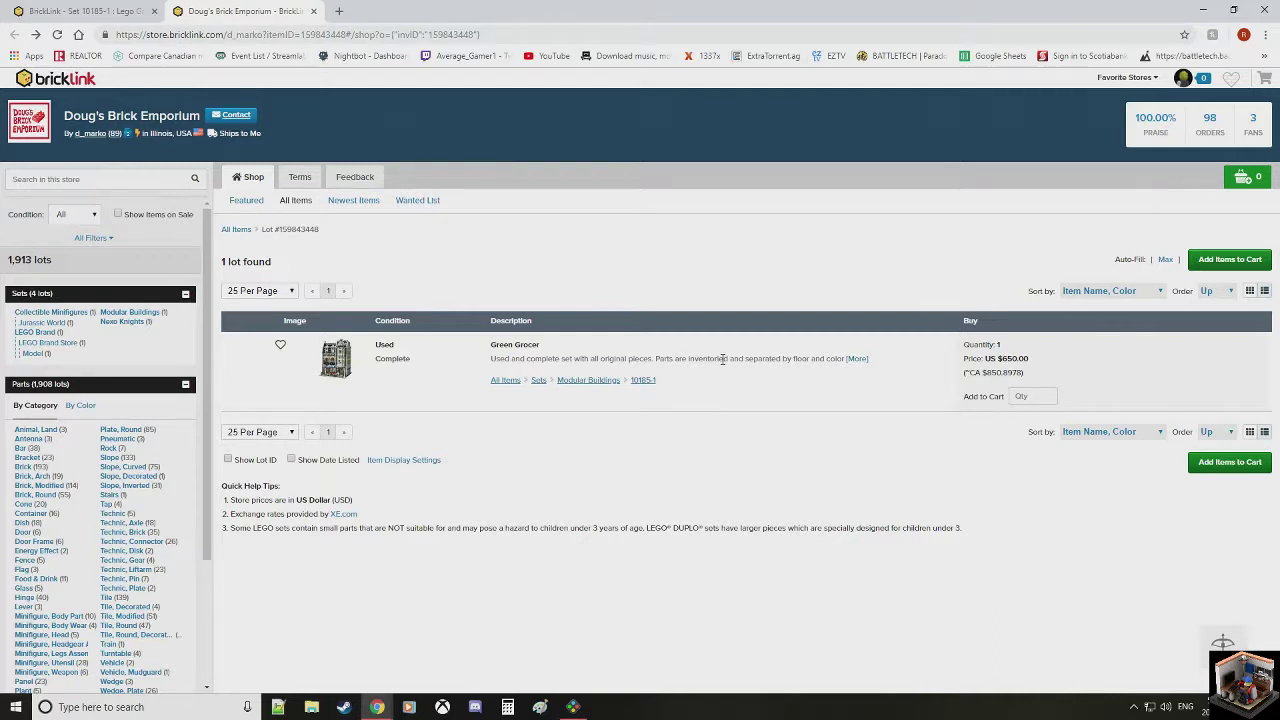
key(ctrl+shift+Tab)
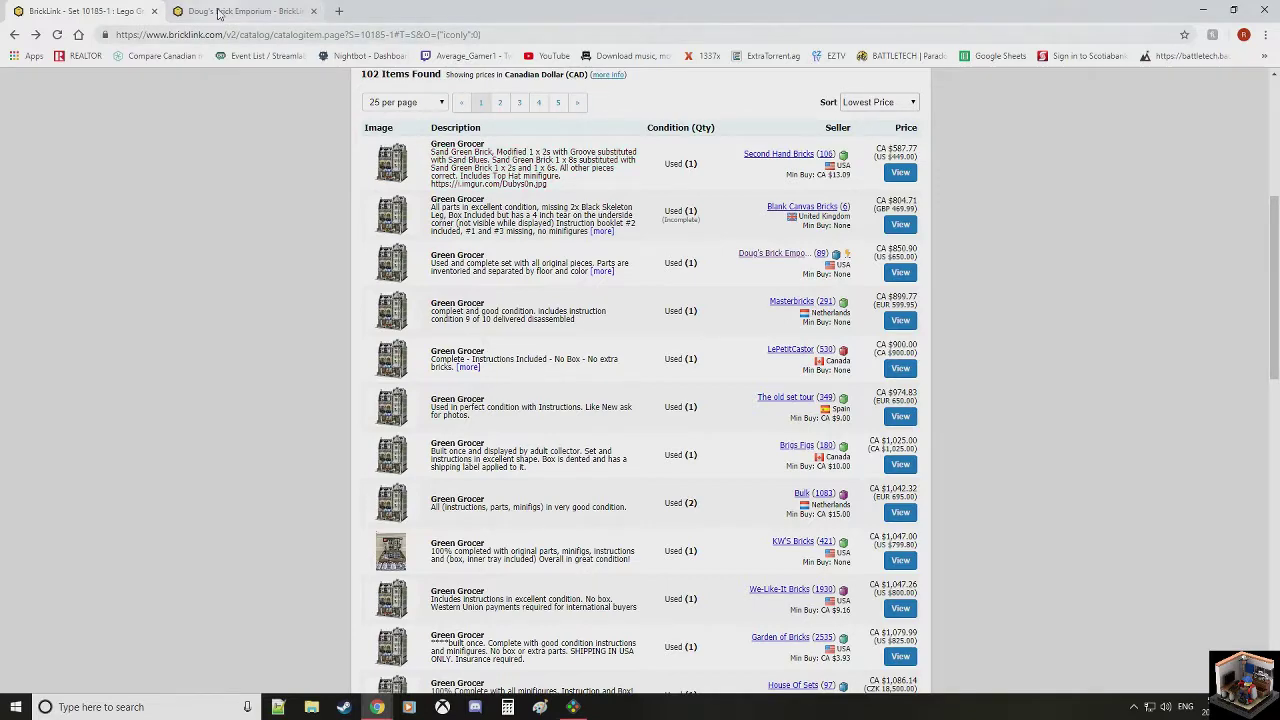
click(278, 14)
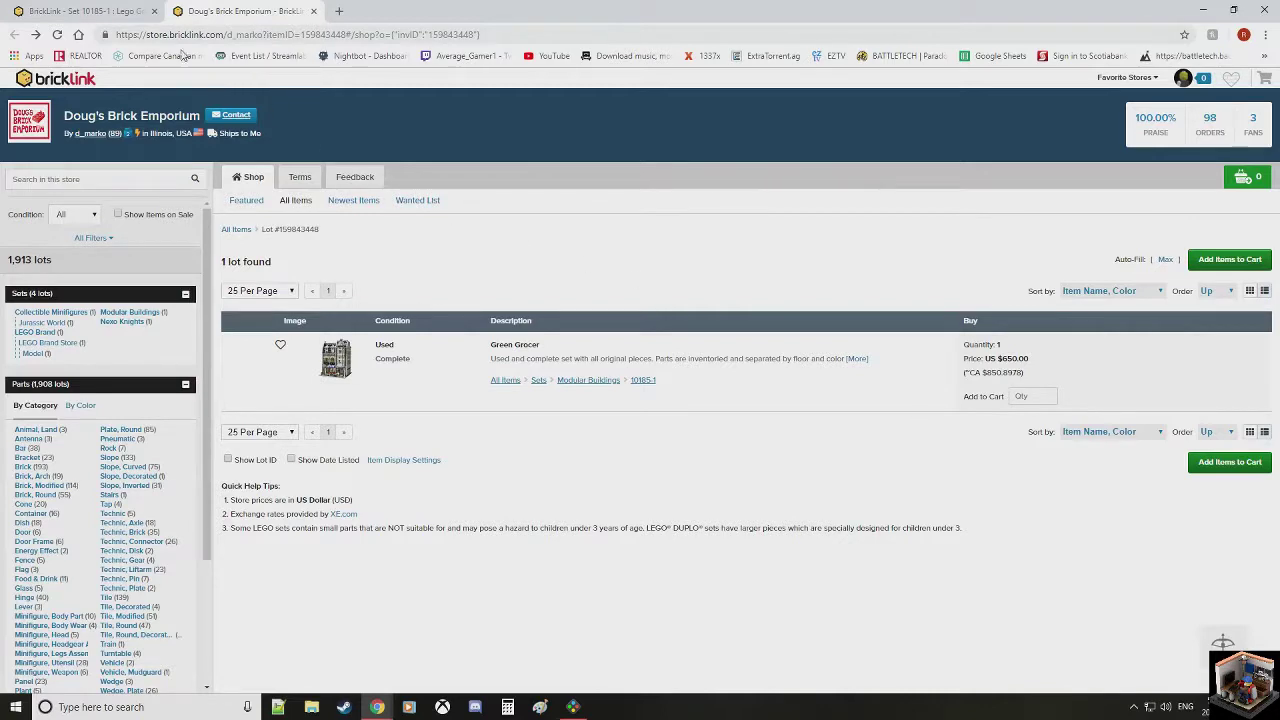
Step: Start parting out Green Grocer set 10185 to a wanted list, keeping the 2335 parts but excluding the 4 minifigs
click(110, 12)
scroll(771, 342, up, 2)
scroll(771, 342, up, 3)
click(709, 340)
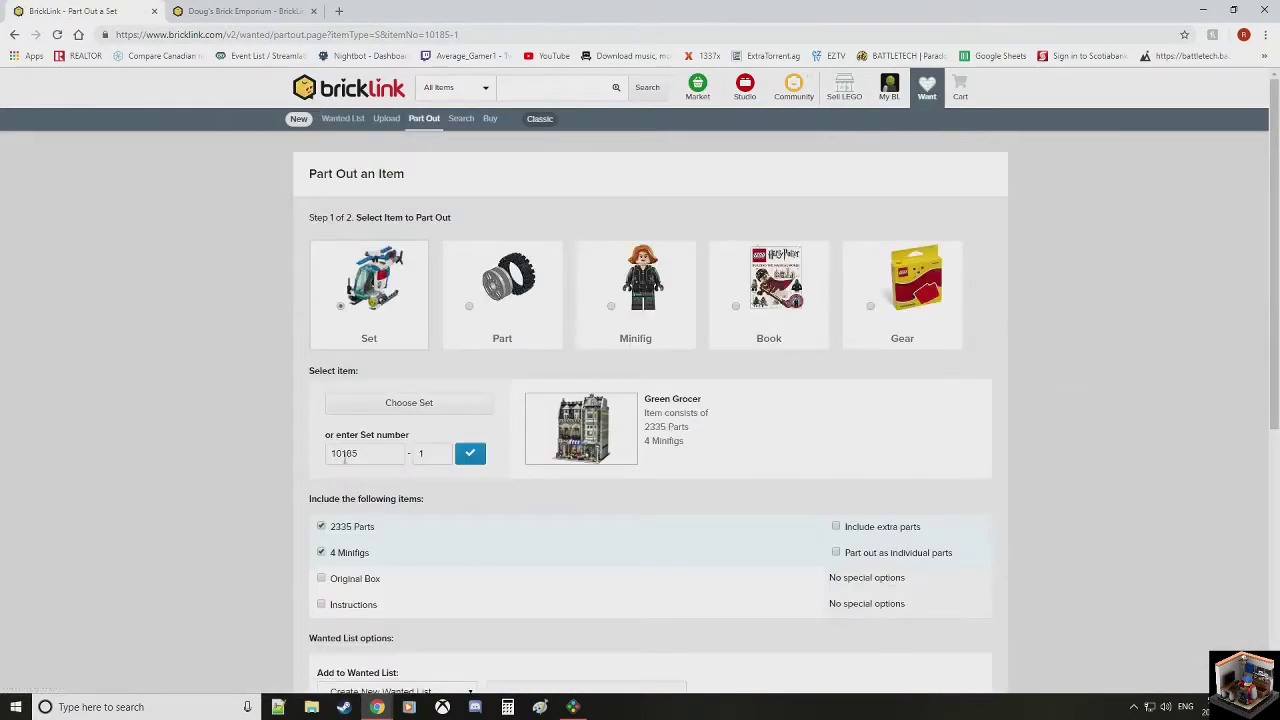
scroll(321, 460, down, 1)
click(320, 419)
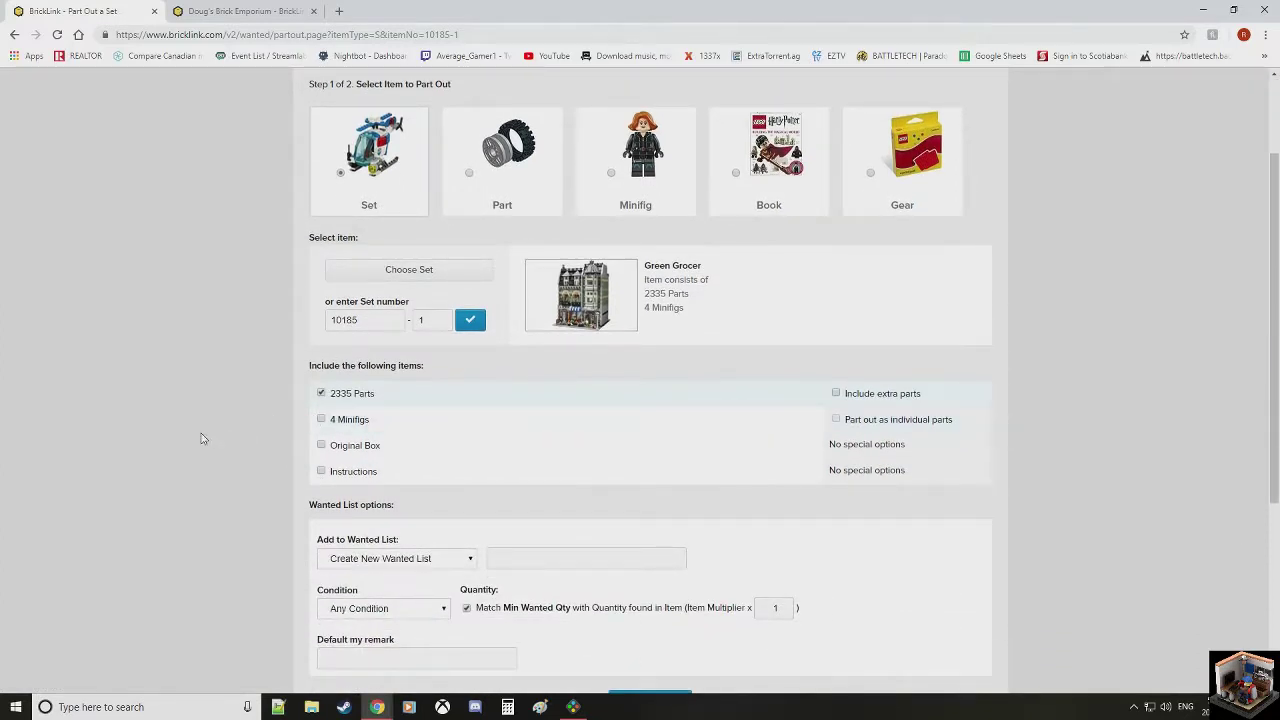
Step: Name the new wanted list "green grocer" and submit the part-out for editing
scroll(220, 446, down, 3)
click(542, 291)
text(green groc)
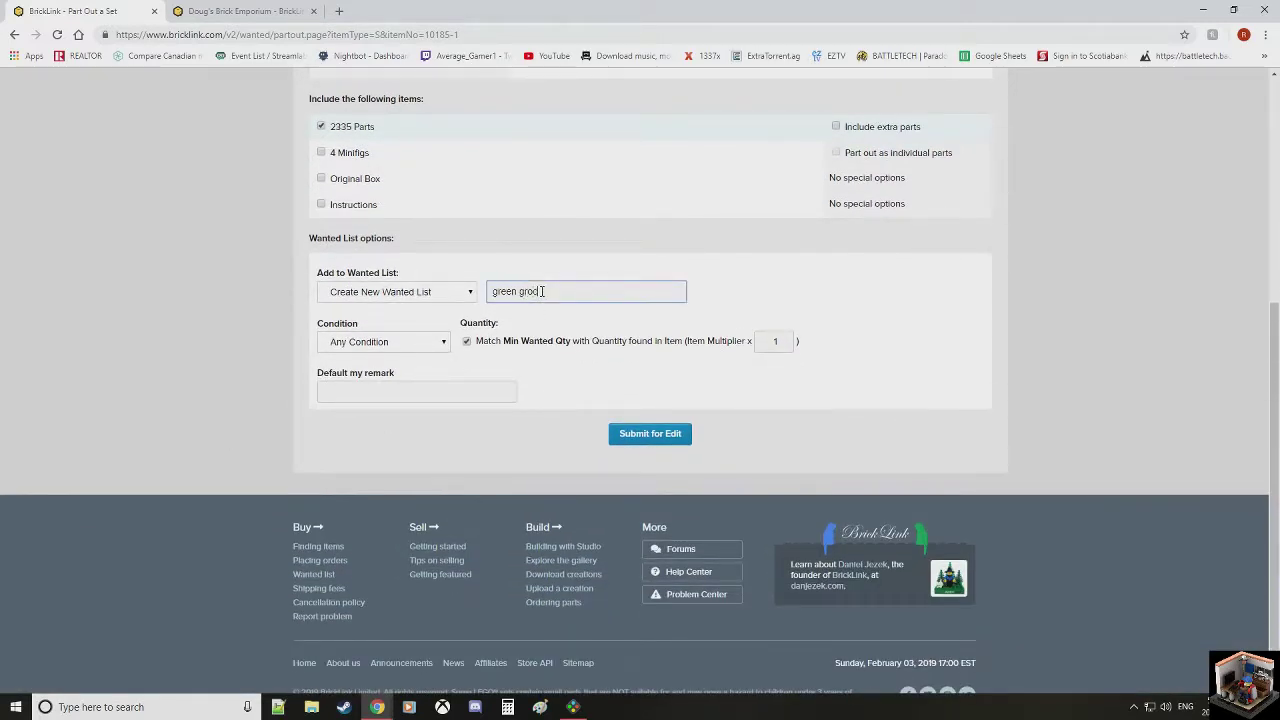
text(er)
click(650, 433)
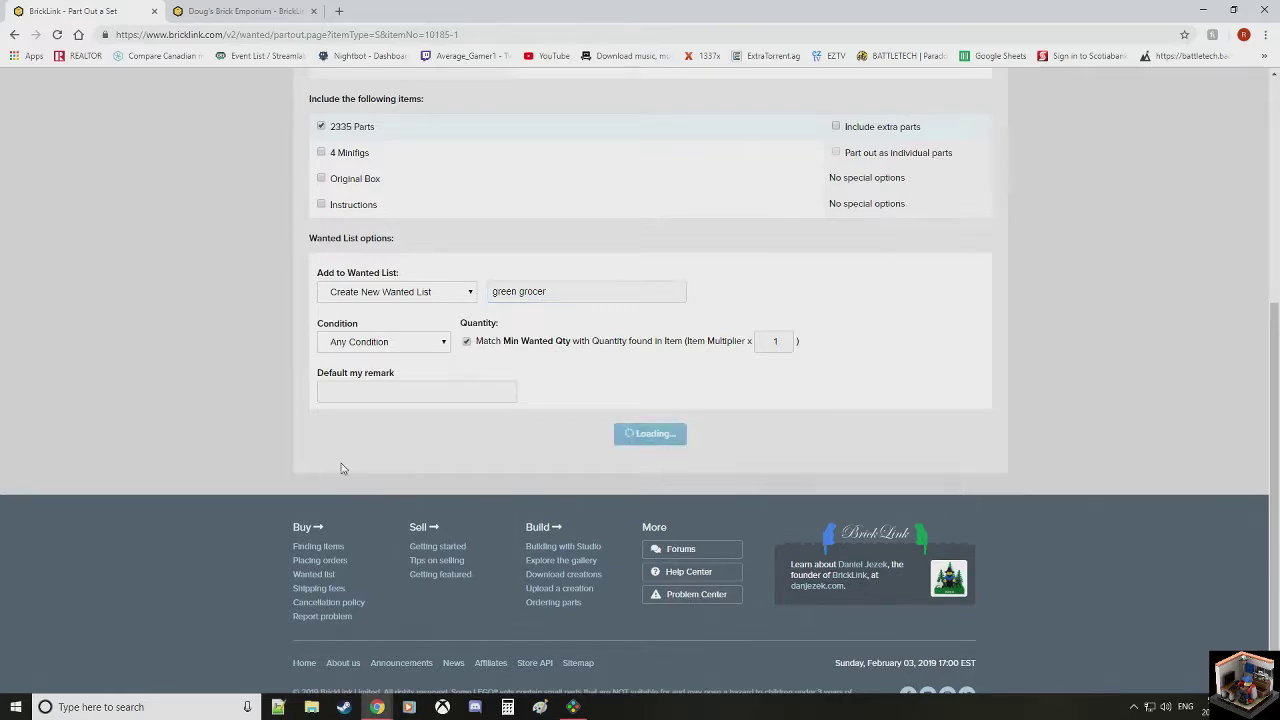
Step: Review the Green Grocer part list, keeping the condition at Any, and add all its parts to the wanted list
scroll(775, 345, down, 20)
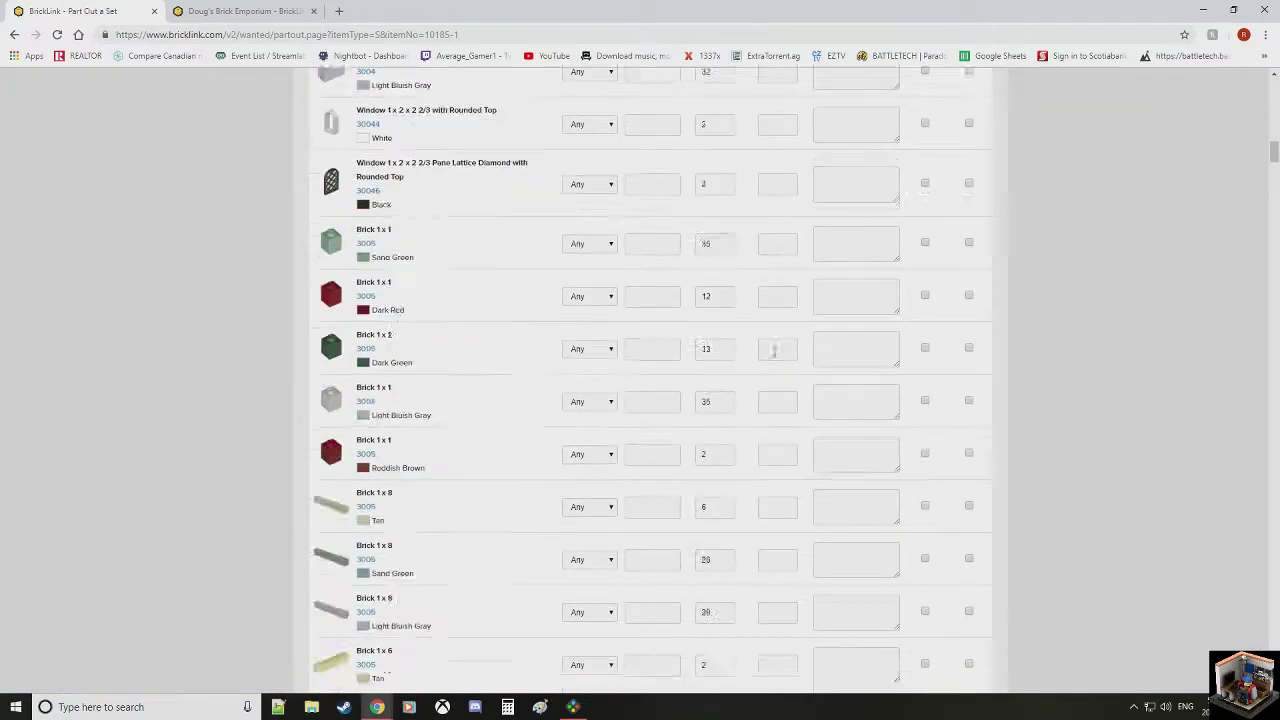
scroll(797, 352, down, 20)
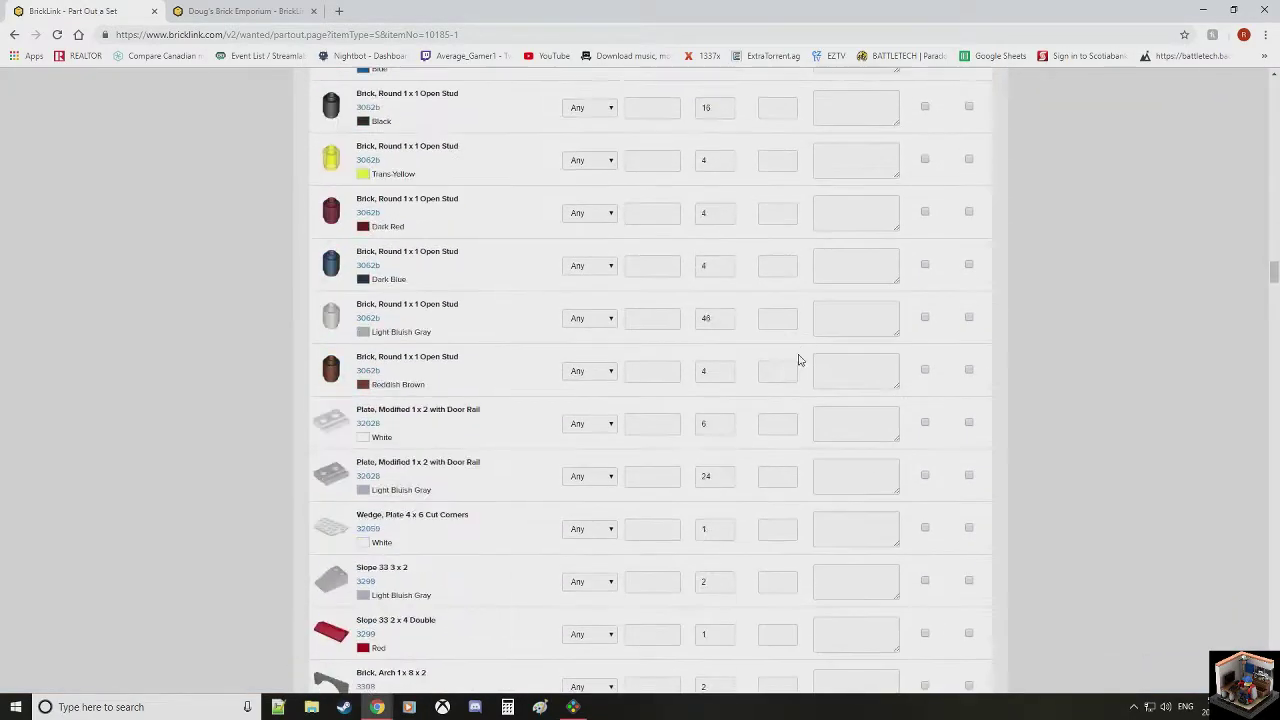
scroll(809, 365, down, 15)
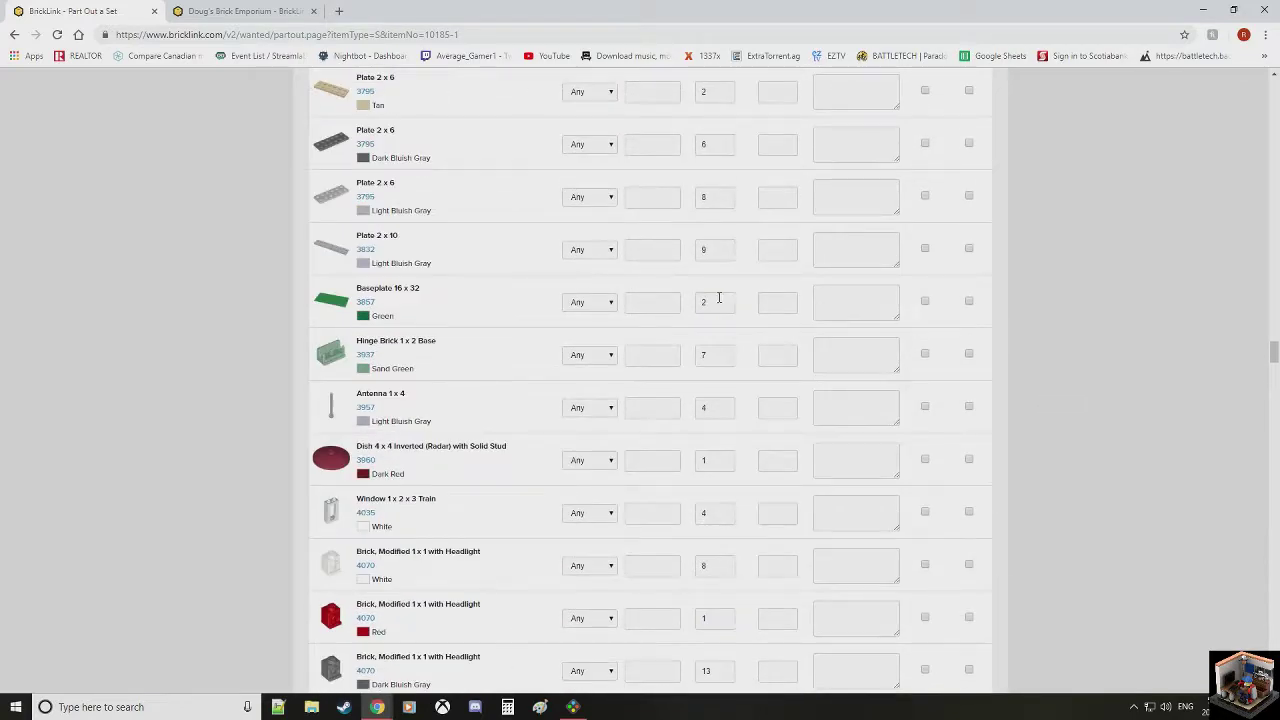
scroll(717, 297, down, 8)
scroll(1060, 347, up, 5)
click(608, 262)
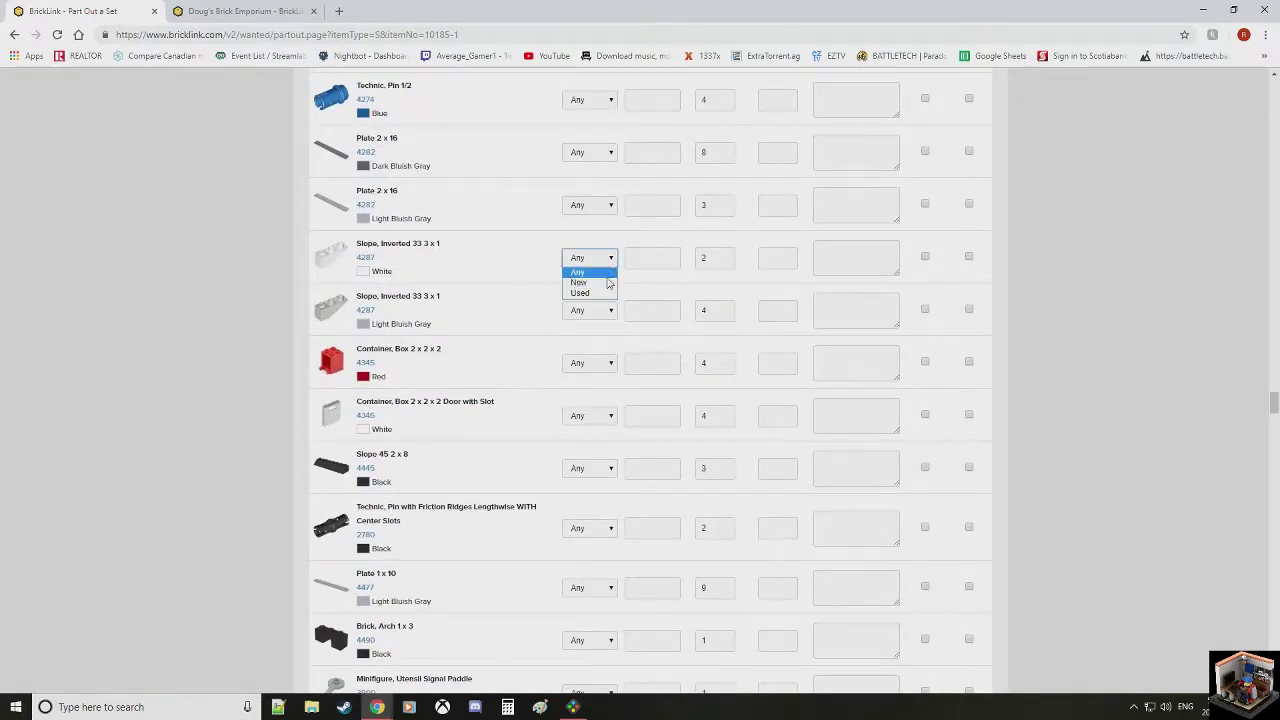
click(576, 270)
scroll(1140, 382, down, 20)
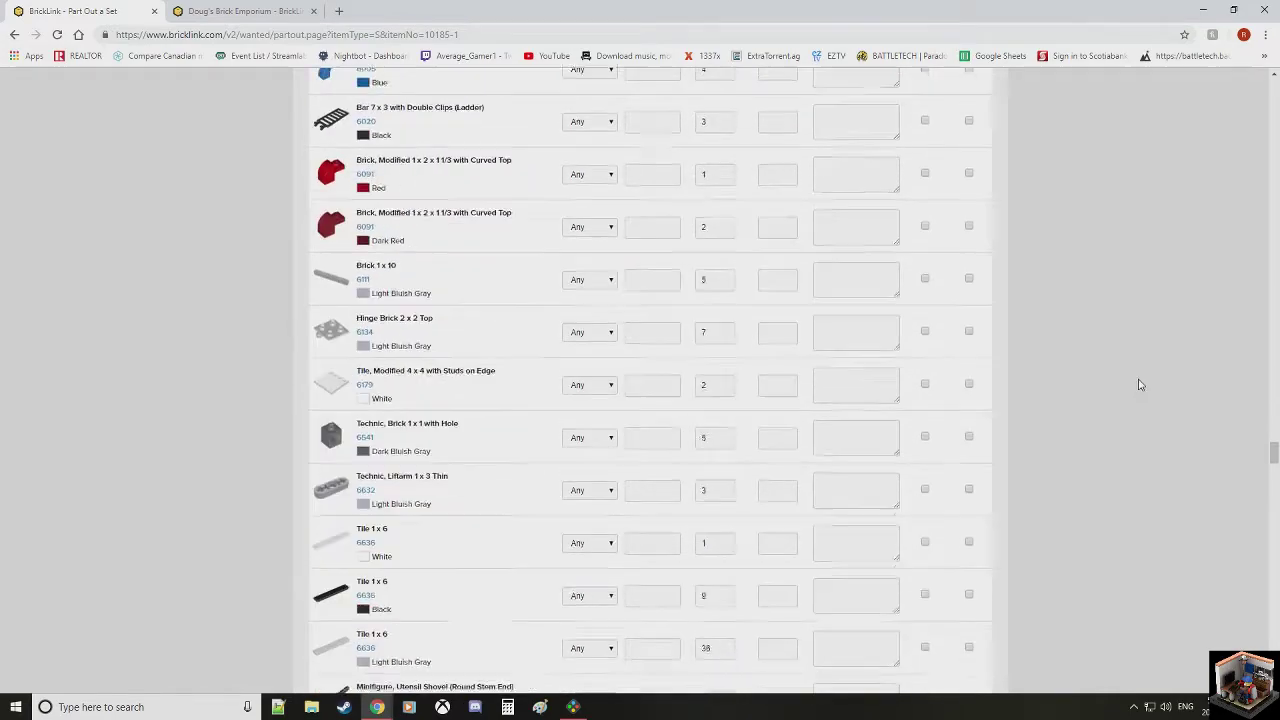
scroll(1137, 380, down, 20)
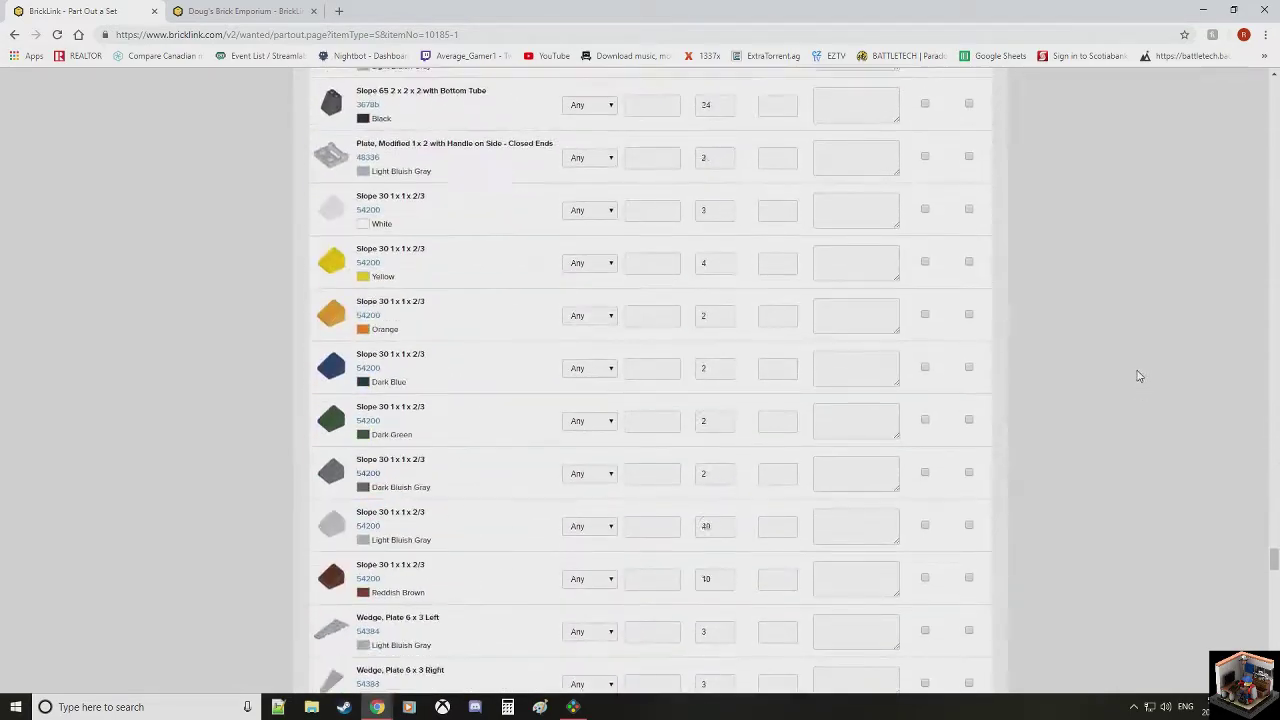
scroll(1137, 375, down, 20)
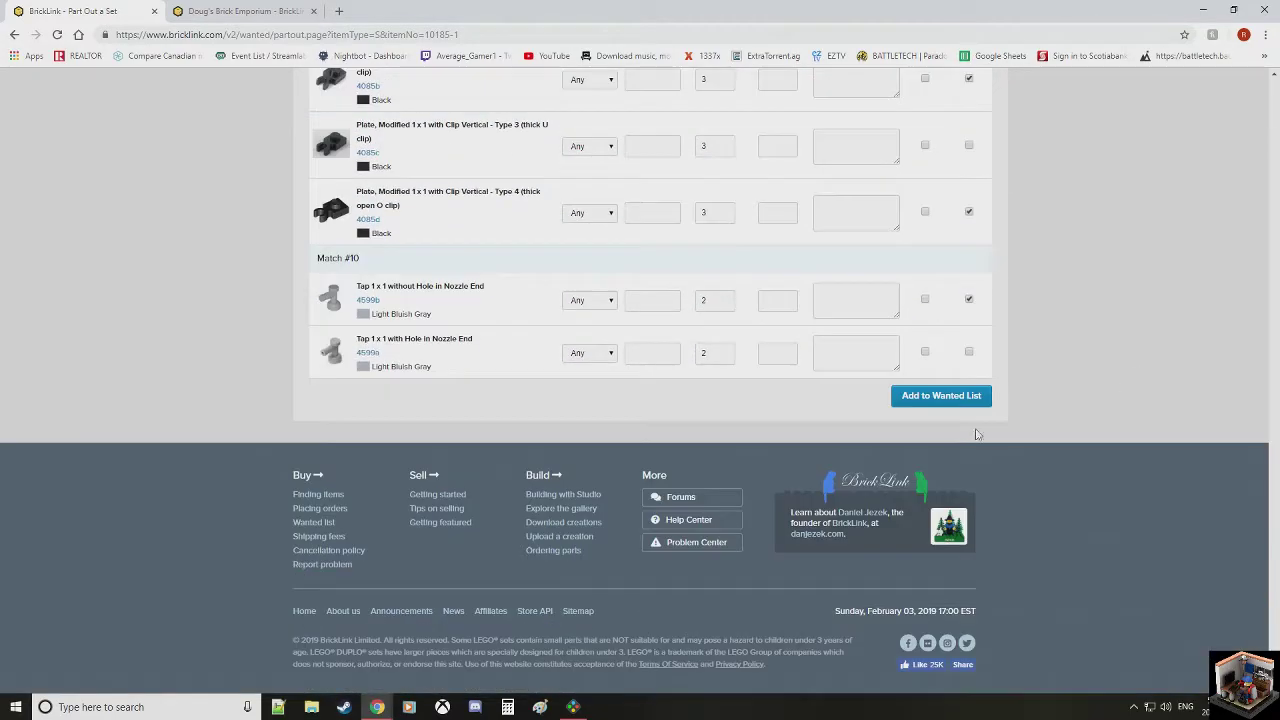
click(945, 396)
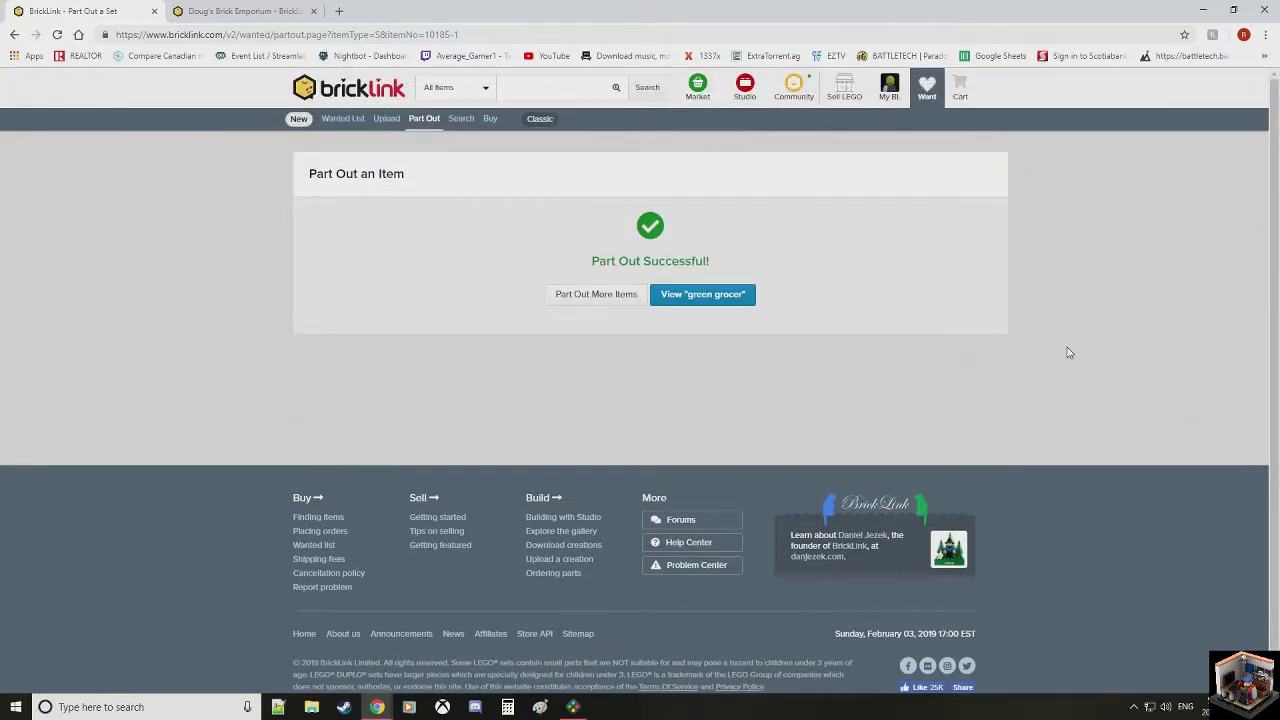
Step: Shop for the entire green grocer wanted list from stores in Canada only and auto-select the recommended store combination
click(706, 296)
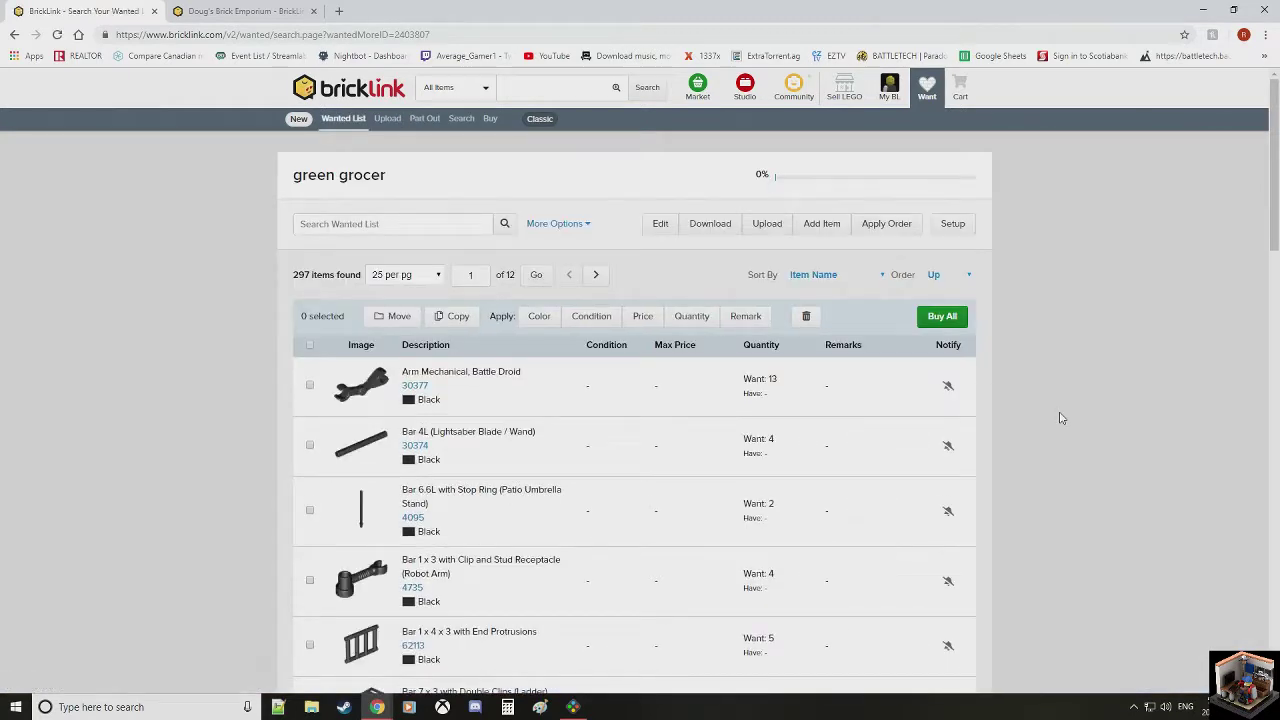
click(942, 316)
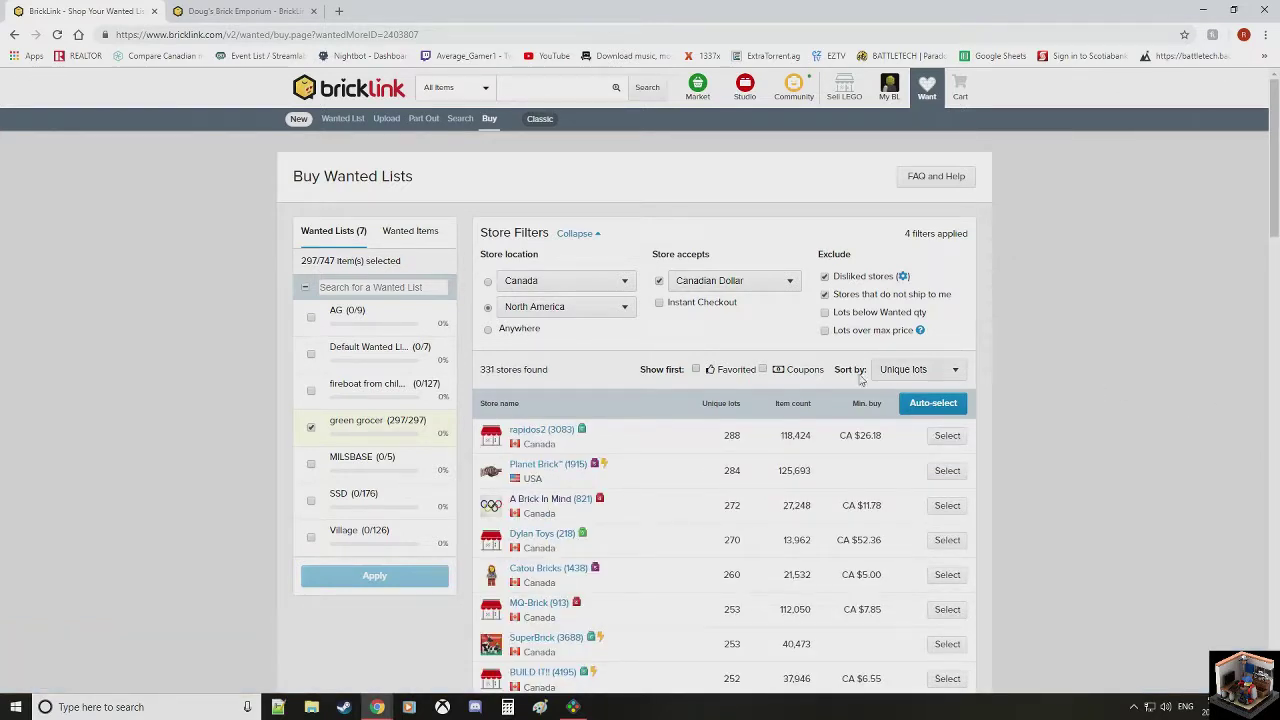
click(488, 282)
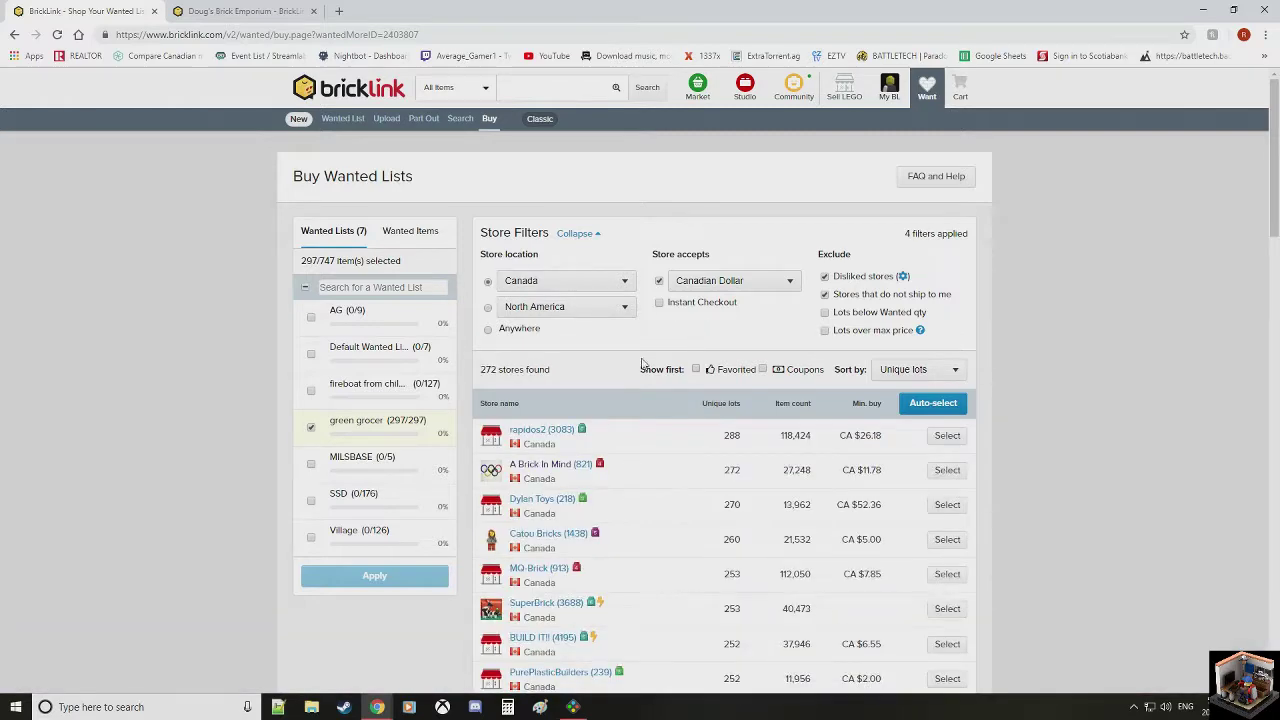
click(933, 404)
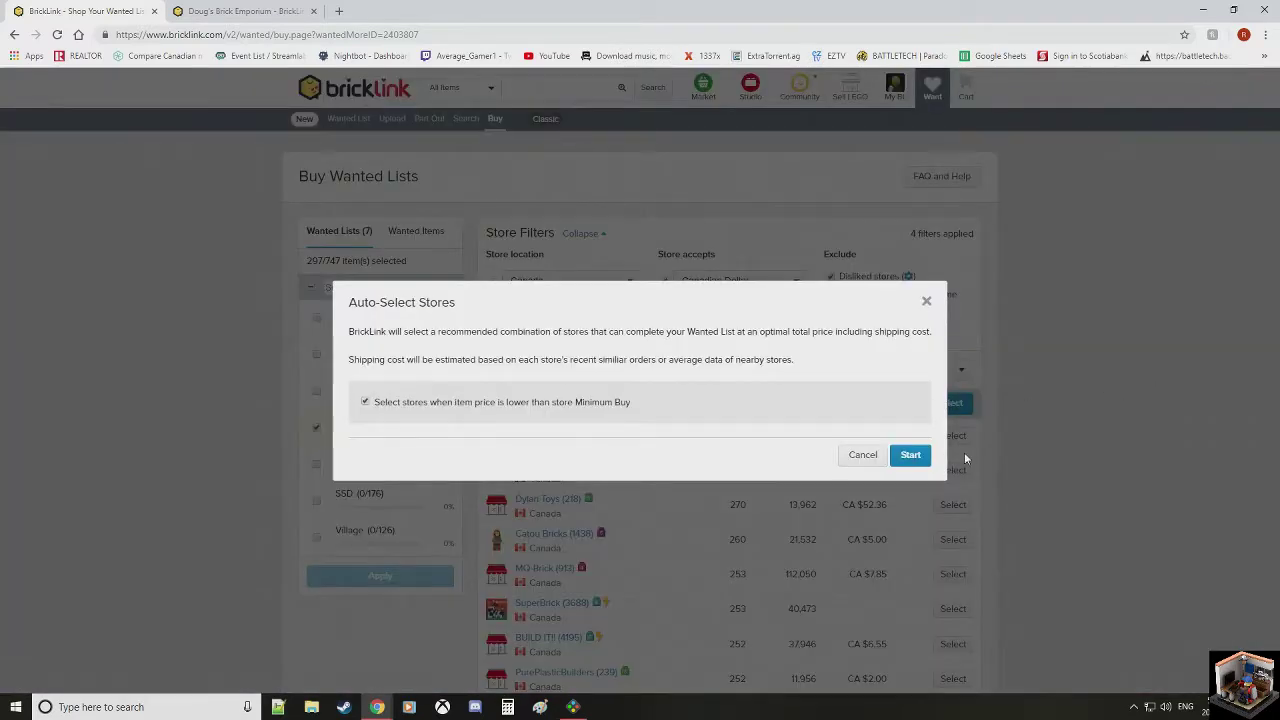
click(922, 452)
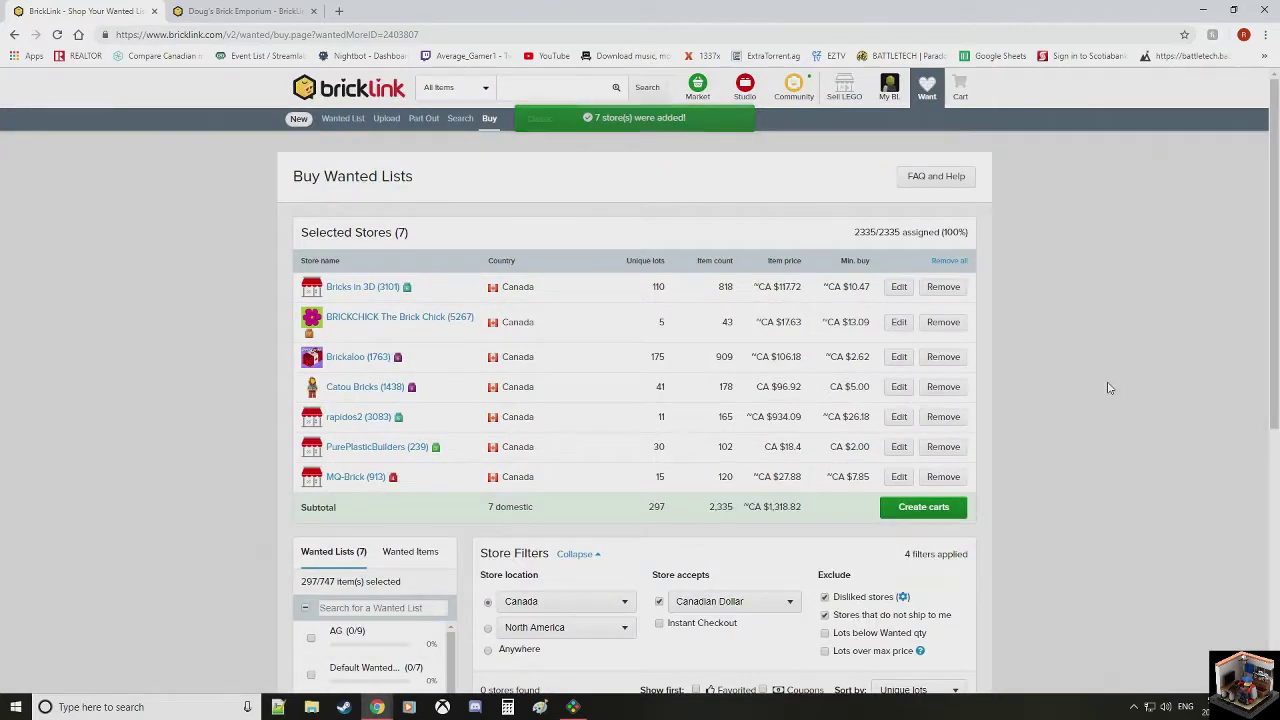
Step: Check the assigned part count and the subtotal price across the selected stores
drag(969, 241, 833, 241)
click(1090, 360)
scroll(1060, 350, down, 2)
drag(772, 372, 806, 372)
click(1102, 427)
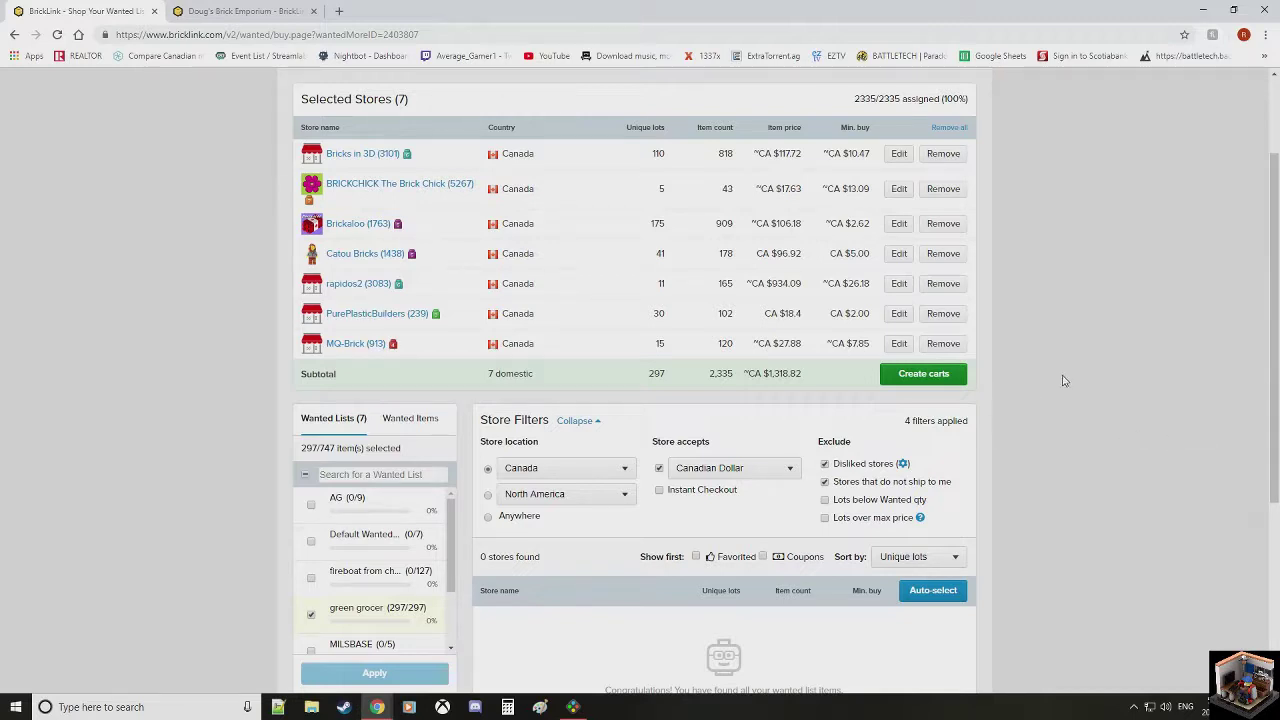
Step: Leave the store selection, close the Doug's Brick Emporium page and return to the BrickLink home page
click(14, 35)
click(245, 11)
click(313, 11)
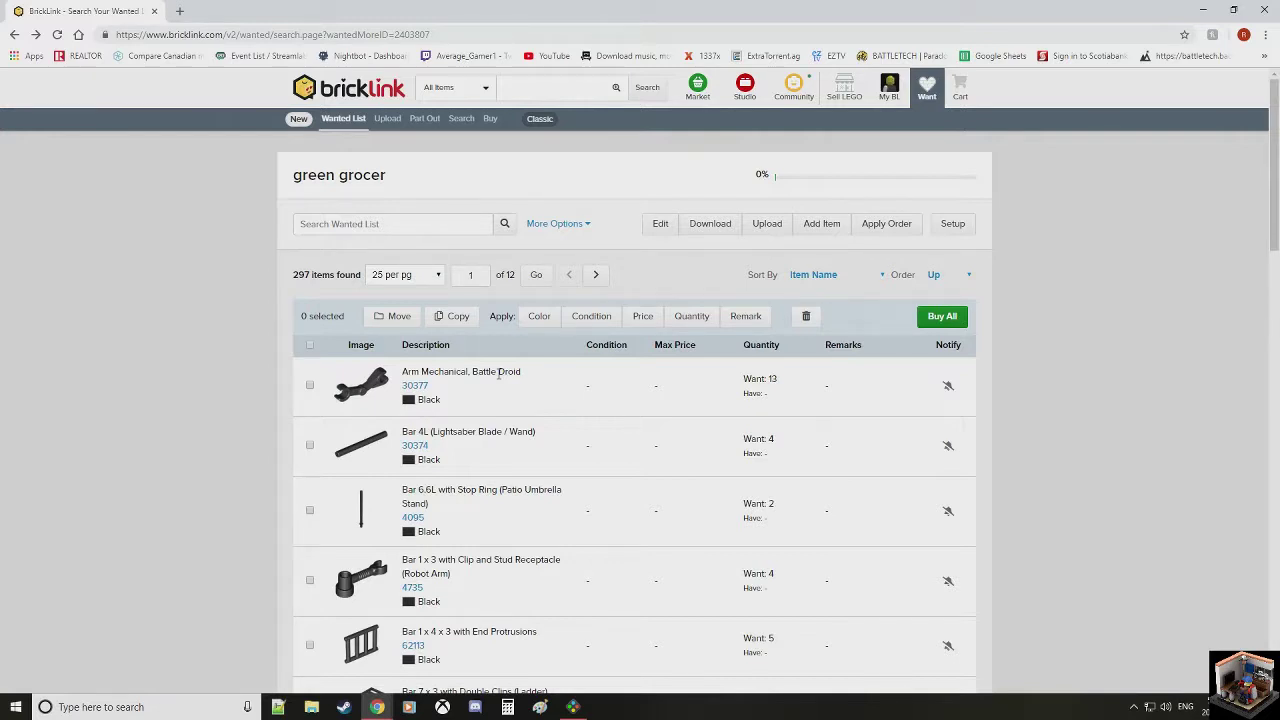
click(366, 94)
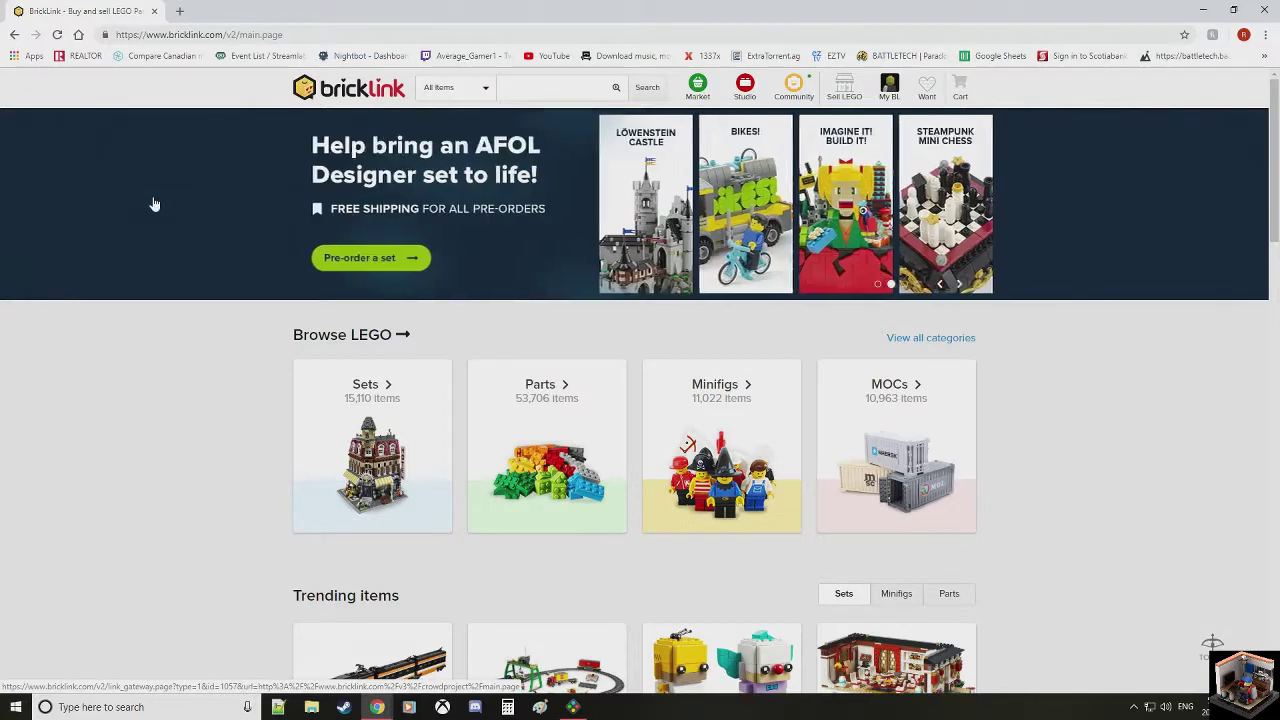
Step: Browse the Minifigs category tree in the catalog and return to the home page
scroll(174, 272, down, 2)
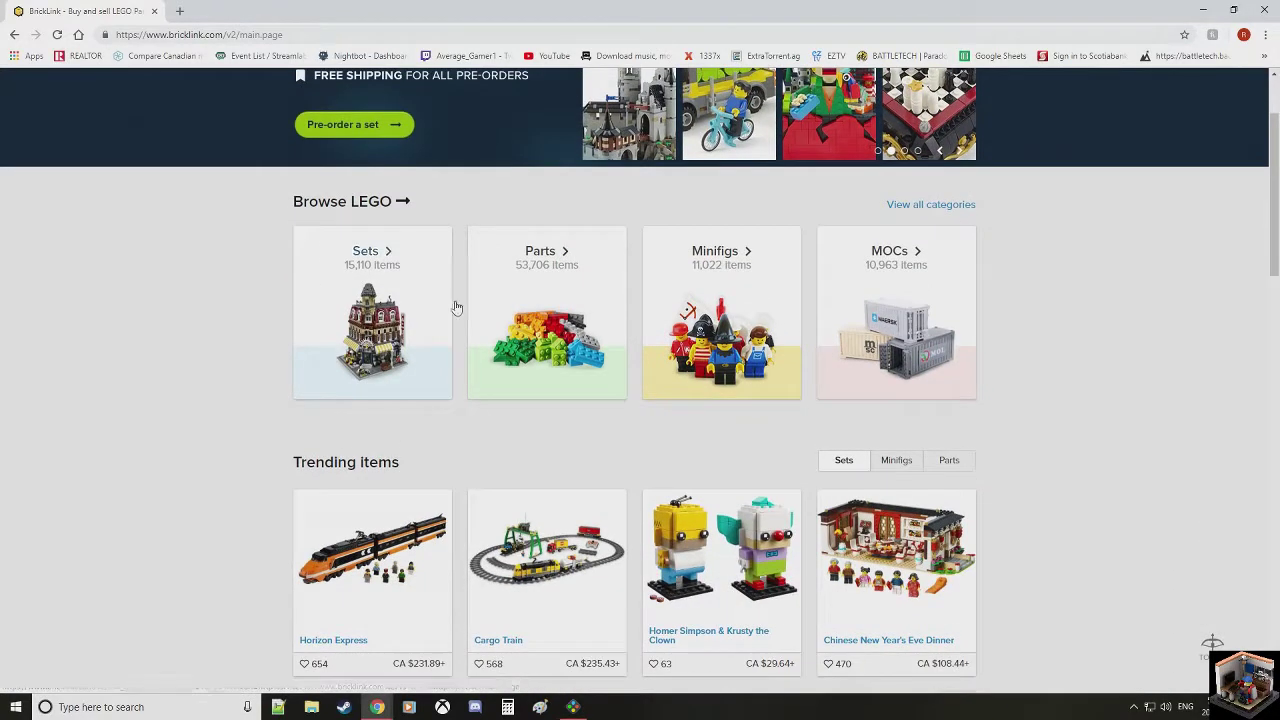
click(727, 262)
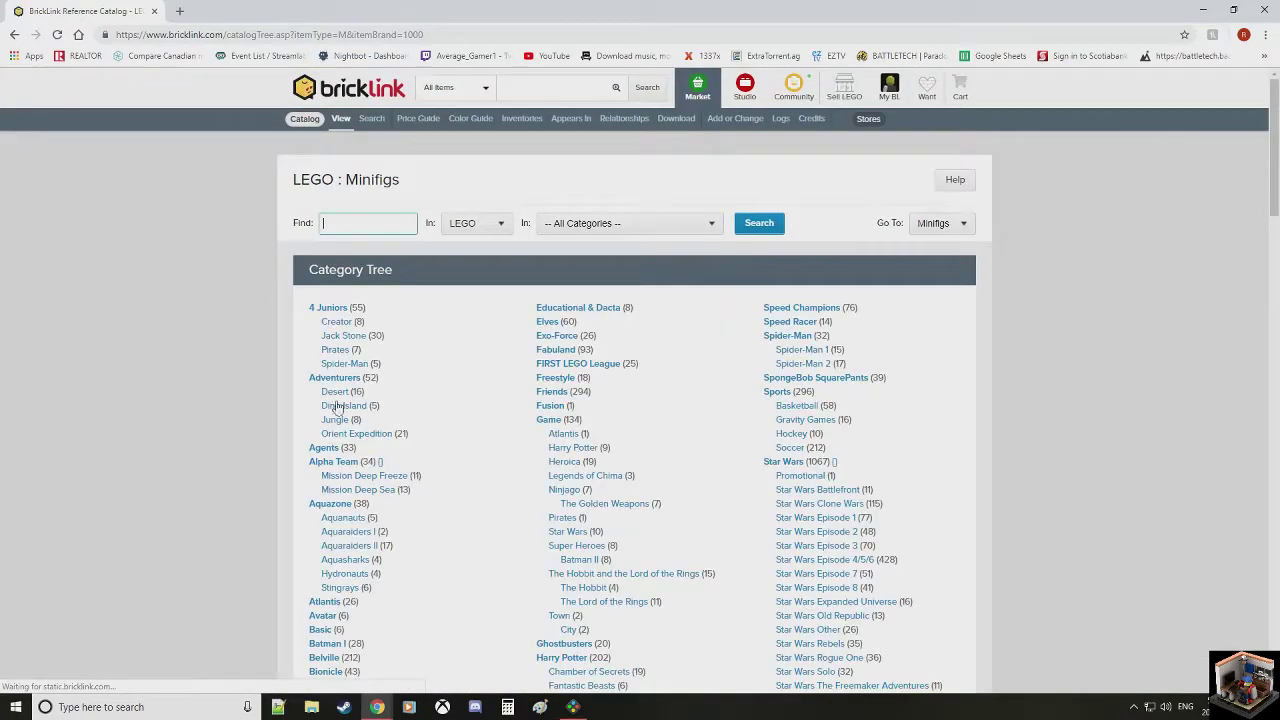
scroll(240, 355, down, 5)
scroll(240, 355, up, 5)
click(16, 35)
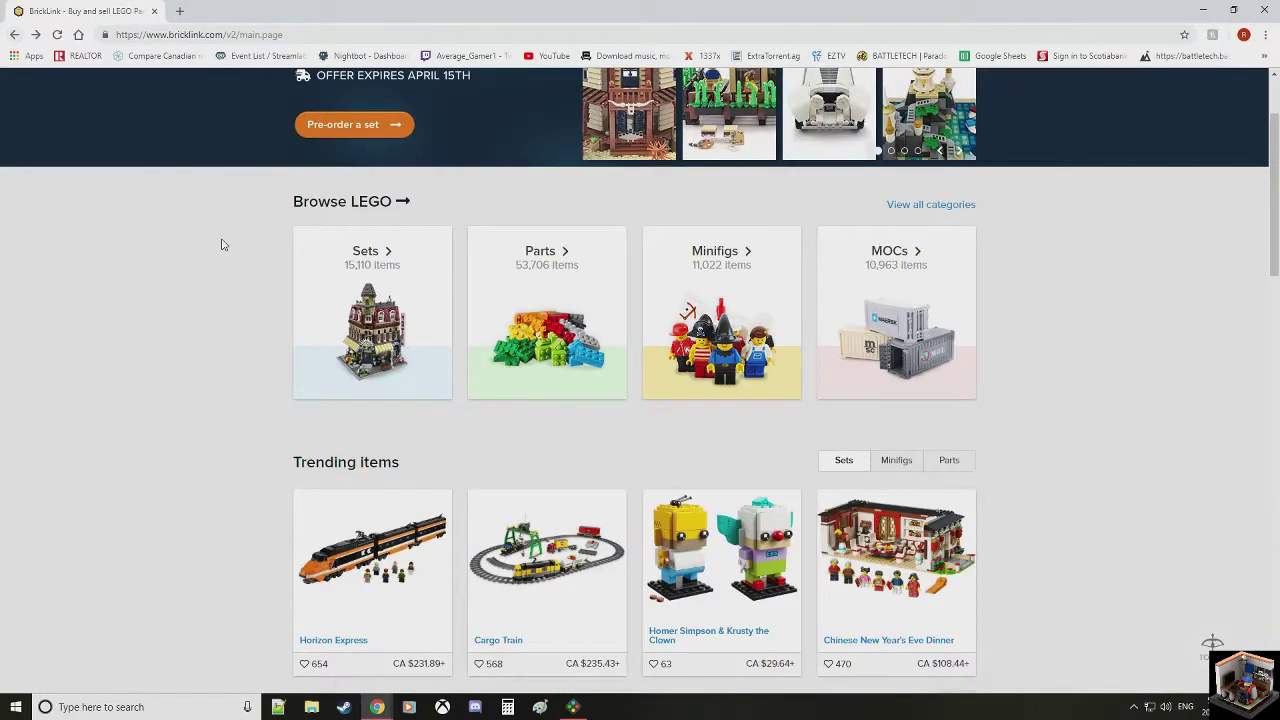